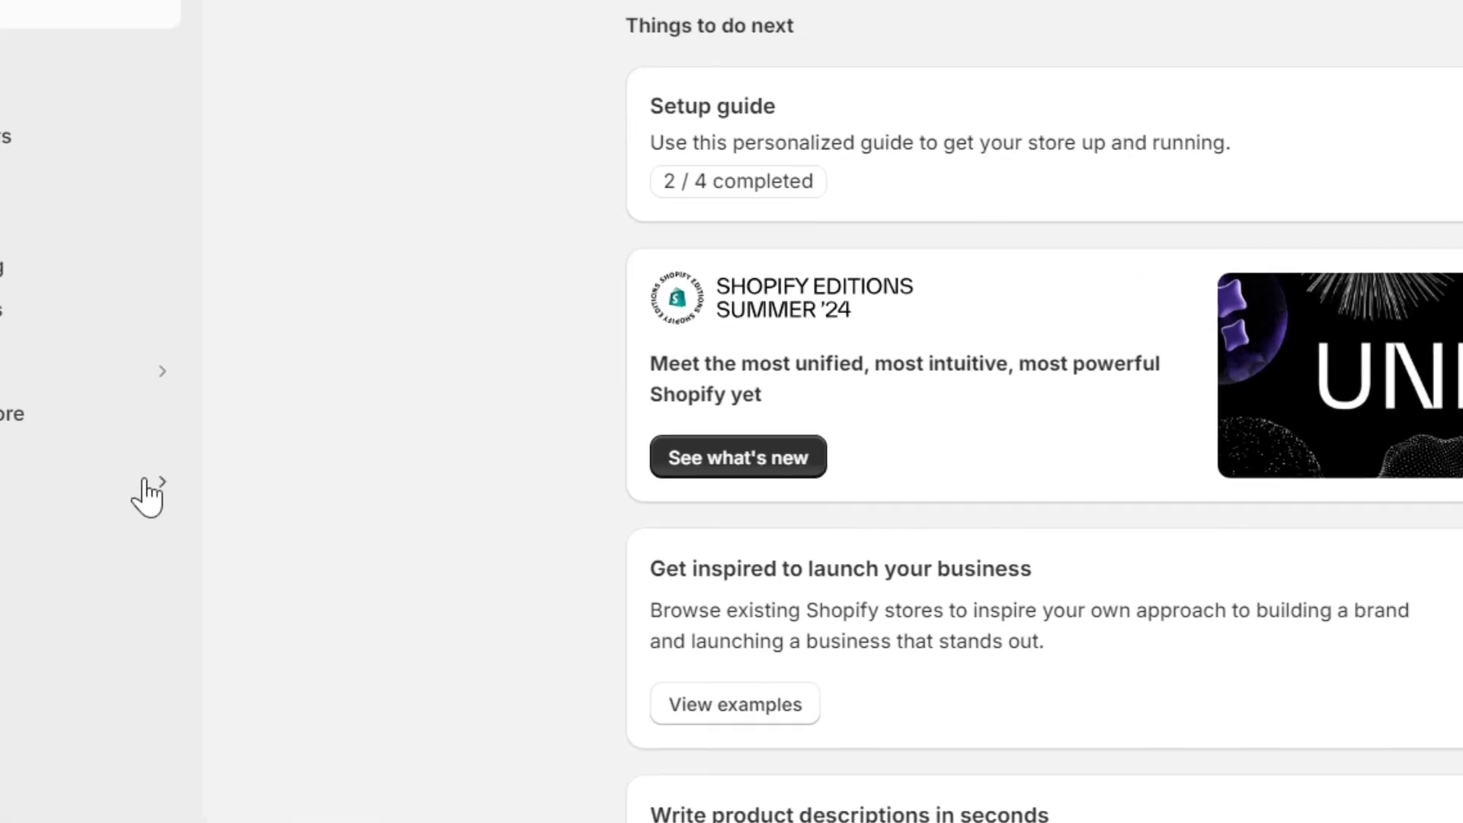
# Step: Open the EComposer Builder app and open the Razor Homepage from the recent layouts for editing
pyautogui.click(187, 362)
pyautogui.click(404, 166)
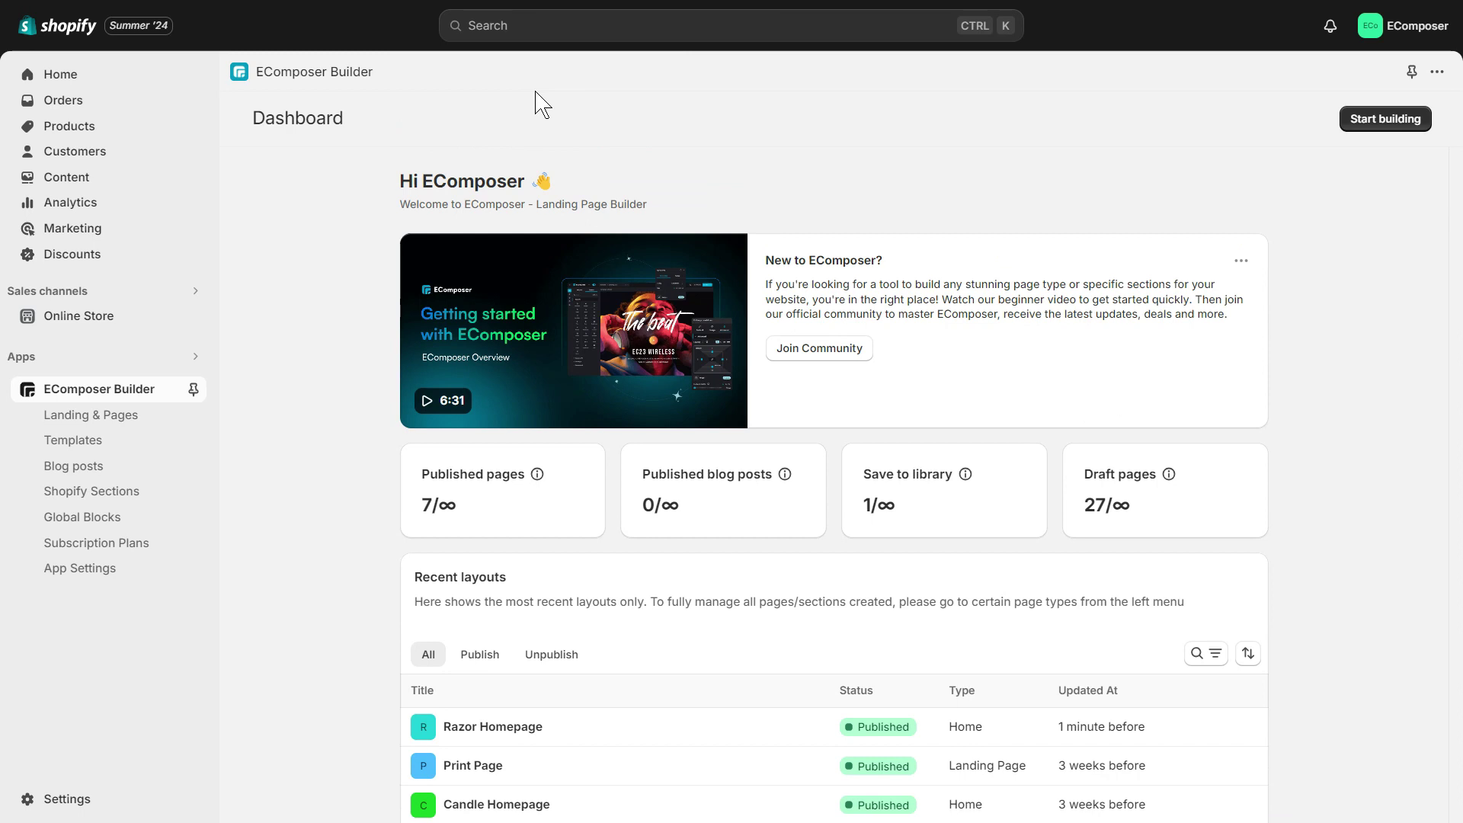
pyautogui.scroll(-2, 1258, 408)
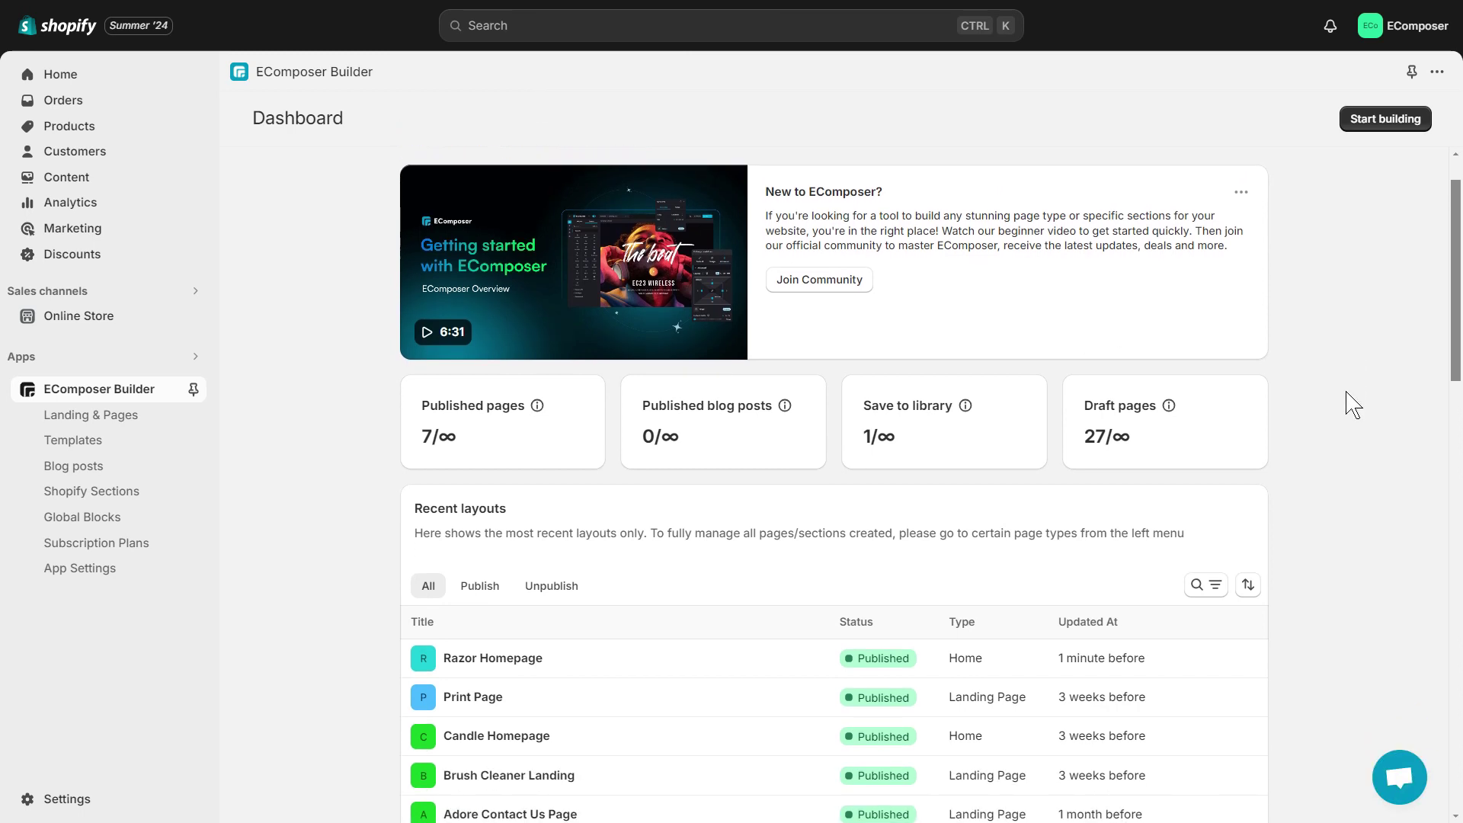
pyautogui.scroll(-5, 1353, 404)
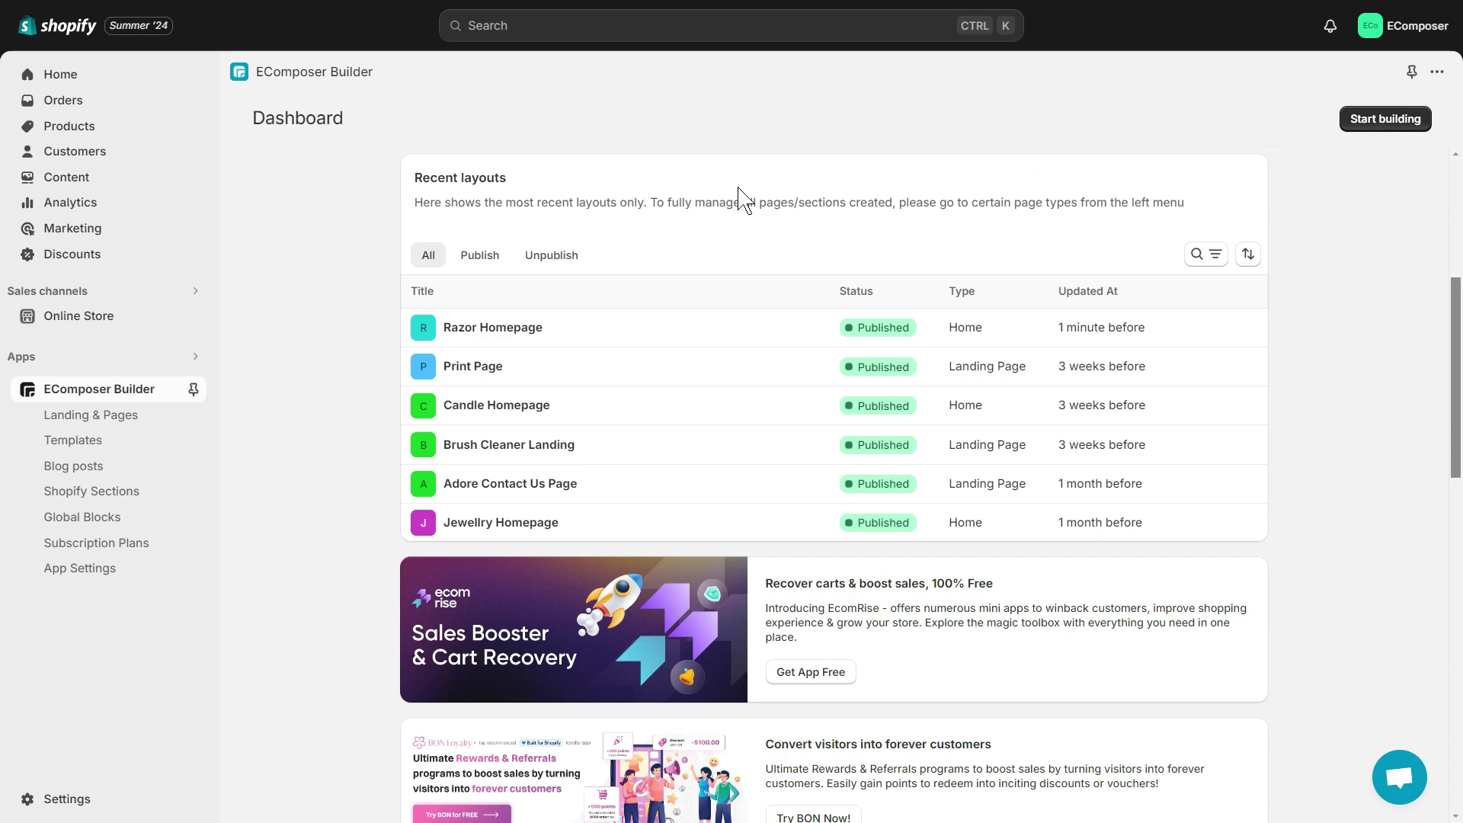
pyautogui.click(517, 338)
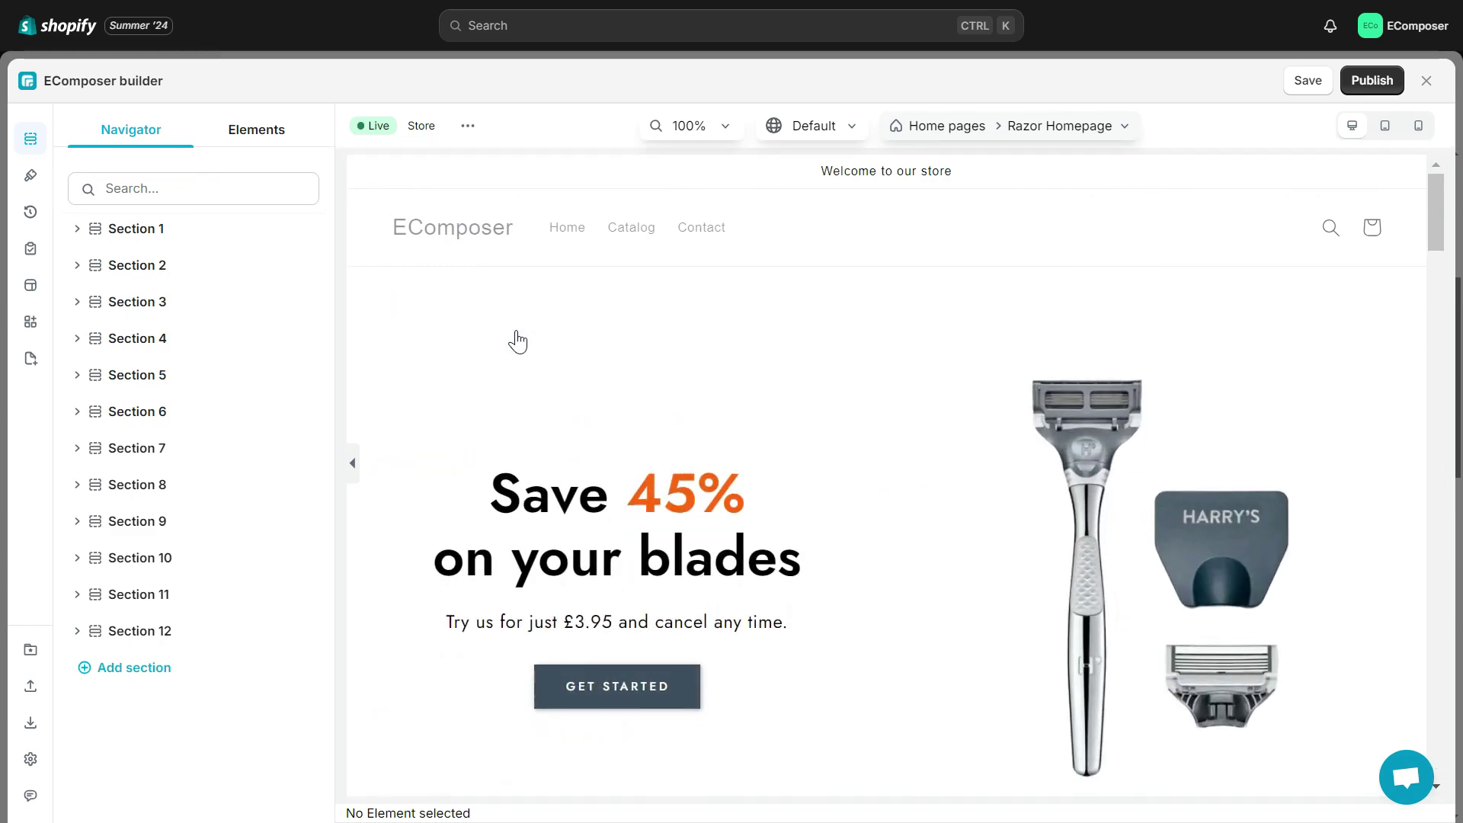
# Step: Add an empty section directly below the "Made in the USA" section and place a Table element in it
pyautogui.scroll(-10, 518, 341)
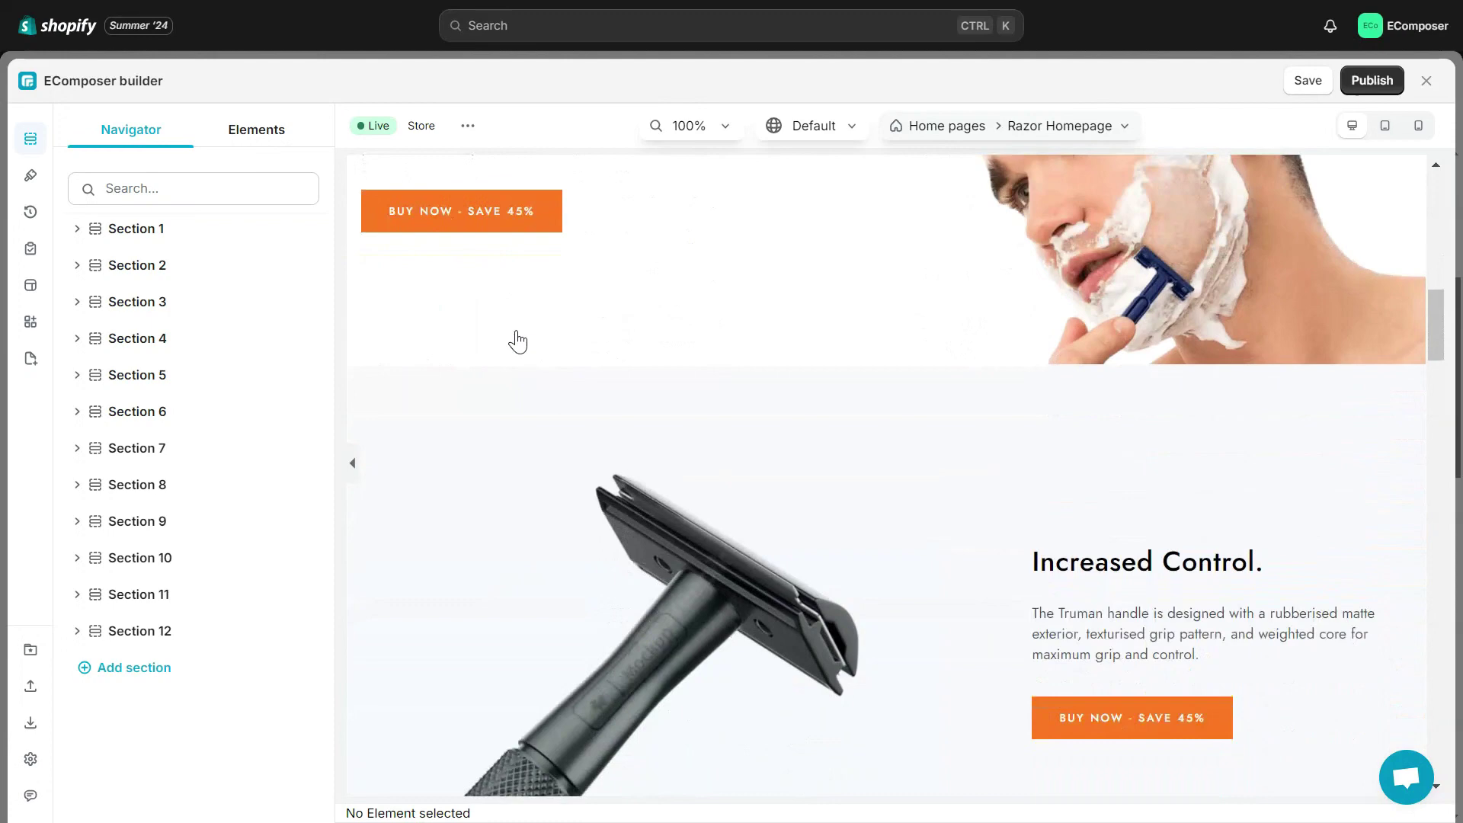
pyautogui.scroll(-15, 518, 341)
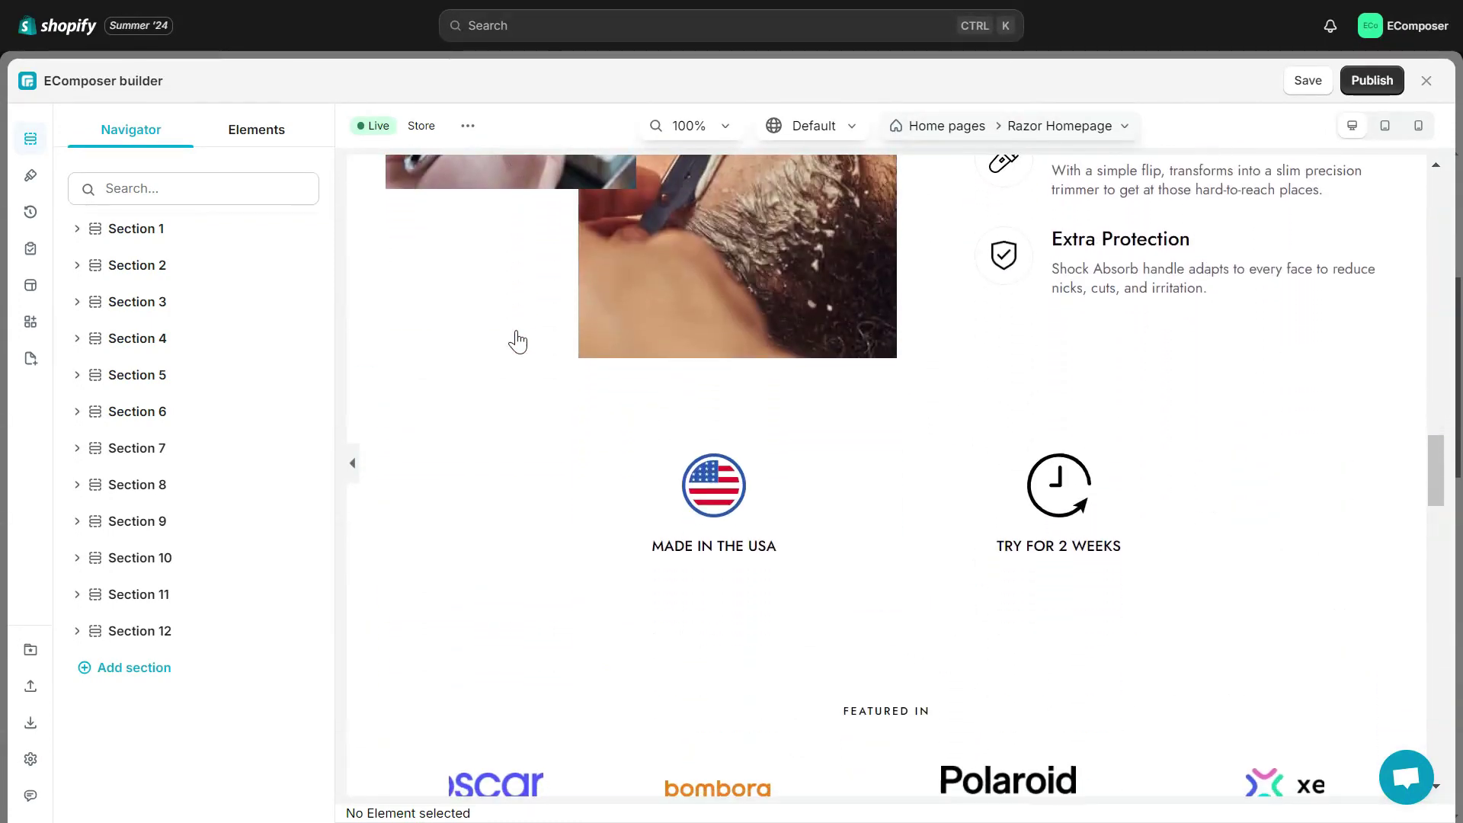
pyautogui.scroll(-2, 518, 341)
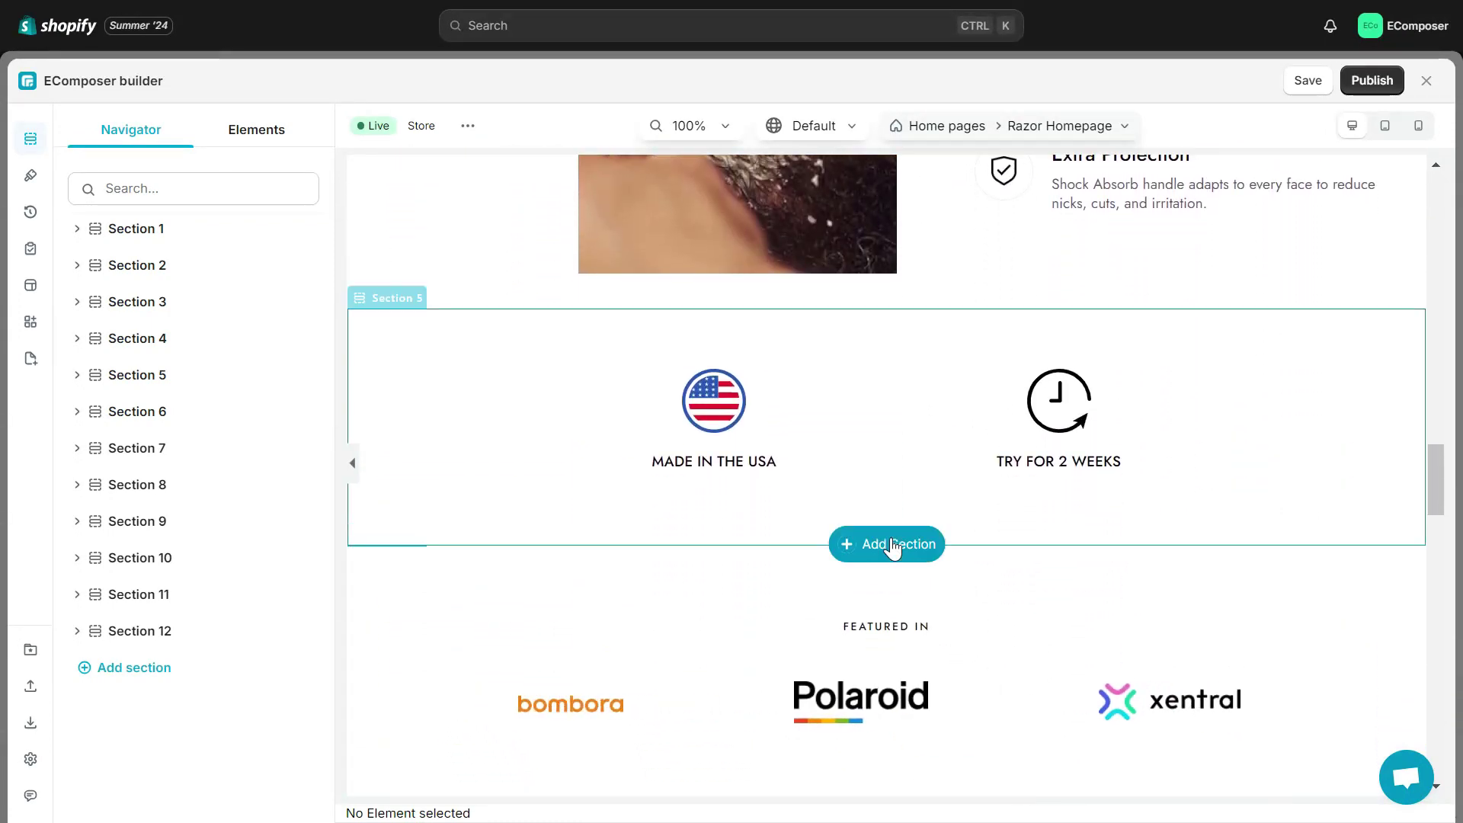
pyautogui.click(895, 545)
pyautogui.click(702, 466)
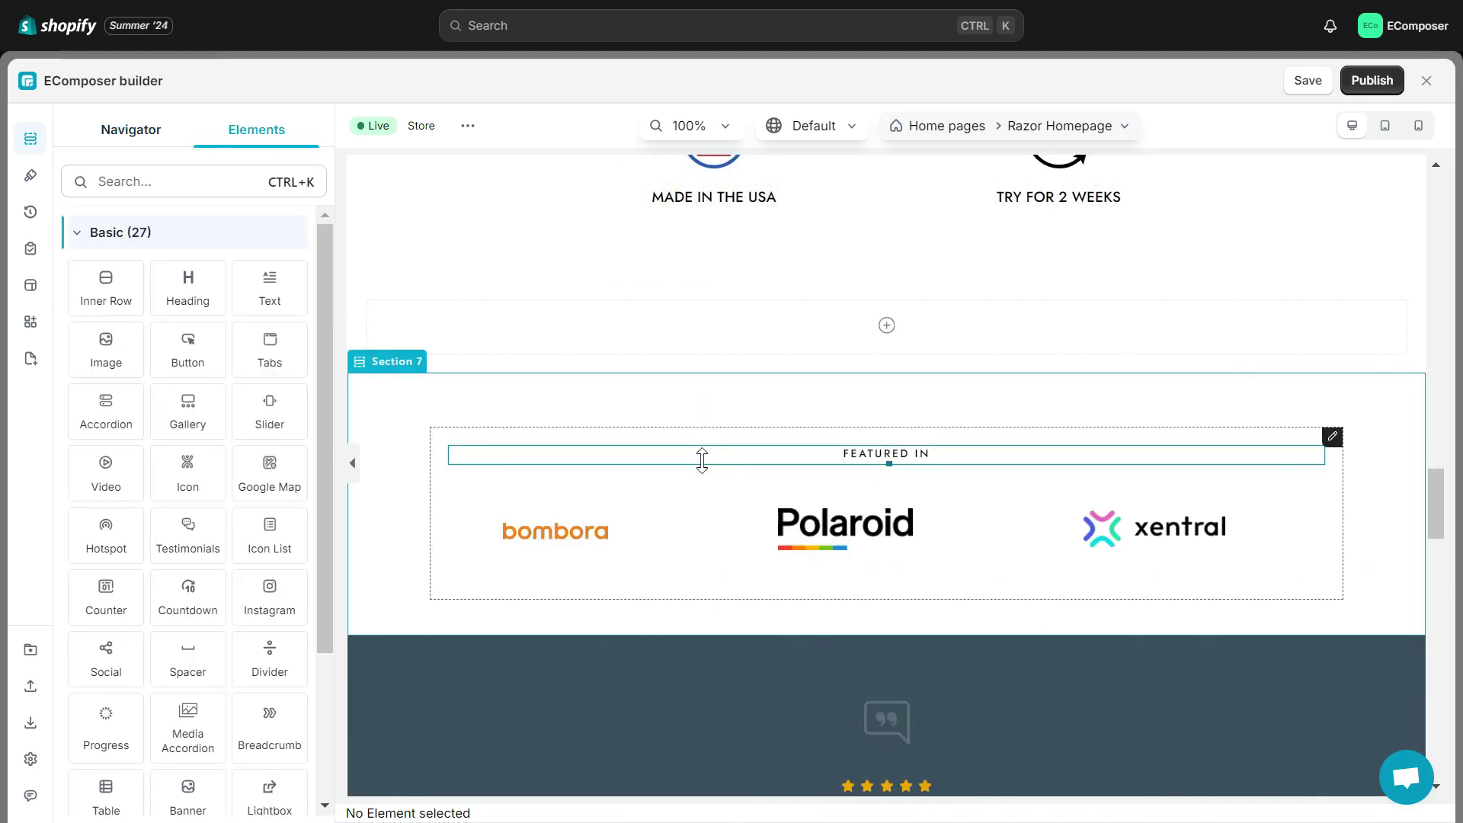
pyautogui.scroll(-2, 174, 424)
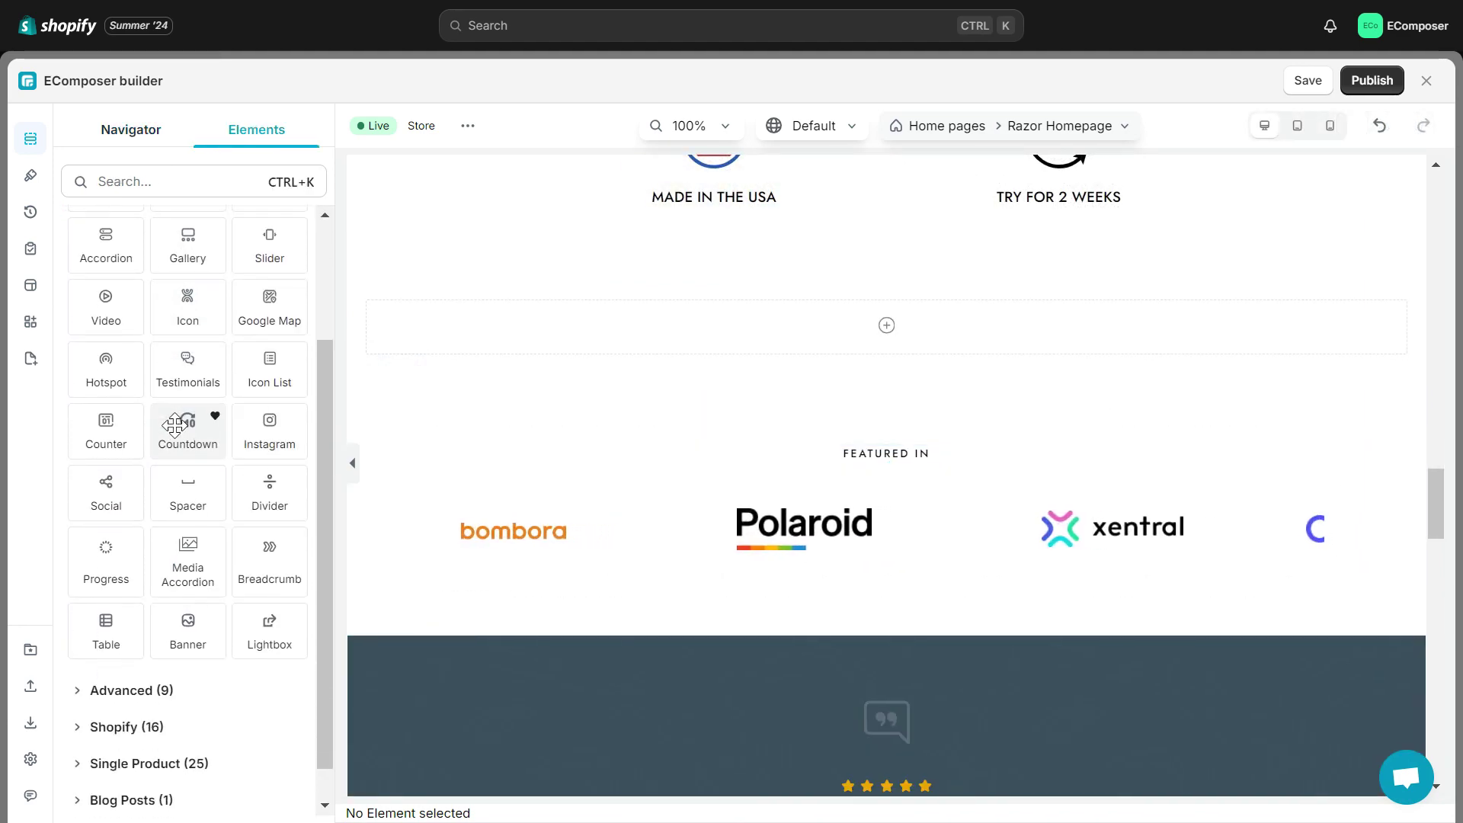
pyautogui.moveTo(106, 622); pyautogui.dragTo(781, 339)
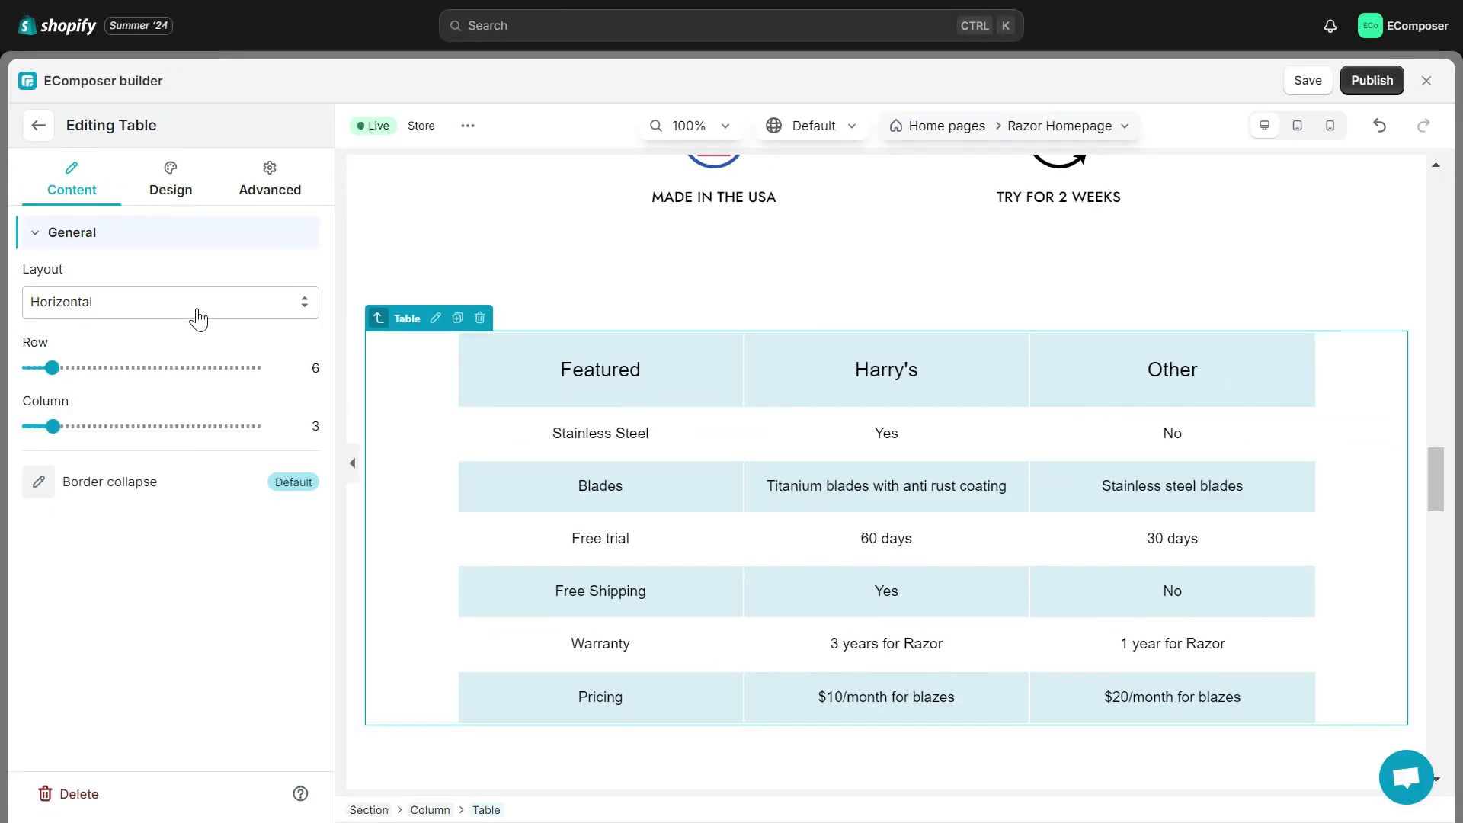
# Step: Try the Vertical layout on the table and return it to Horizontal
pyautogui.click(199, 305)
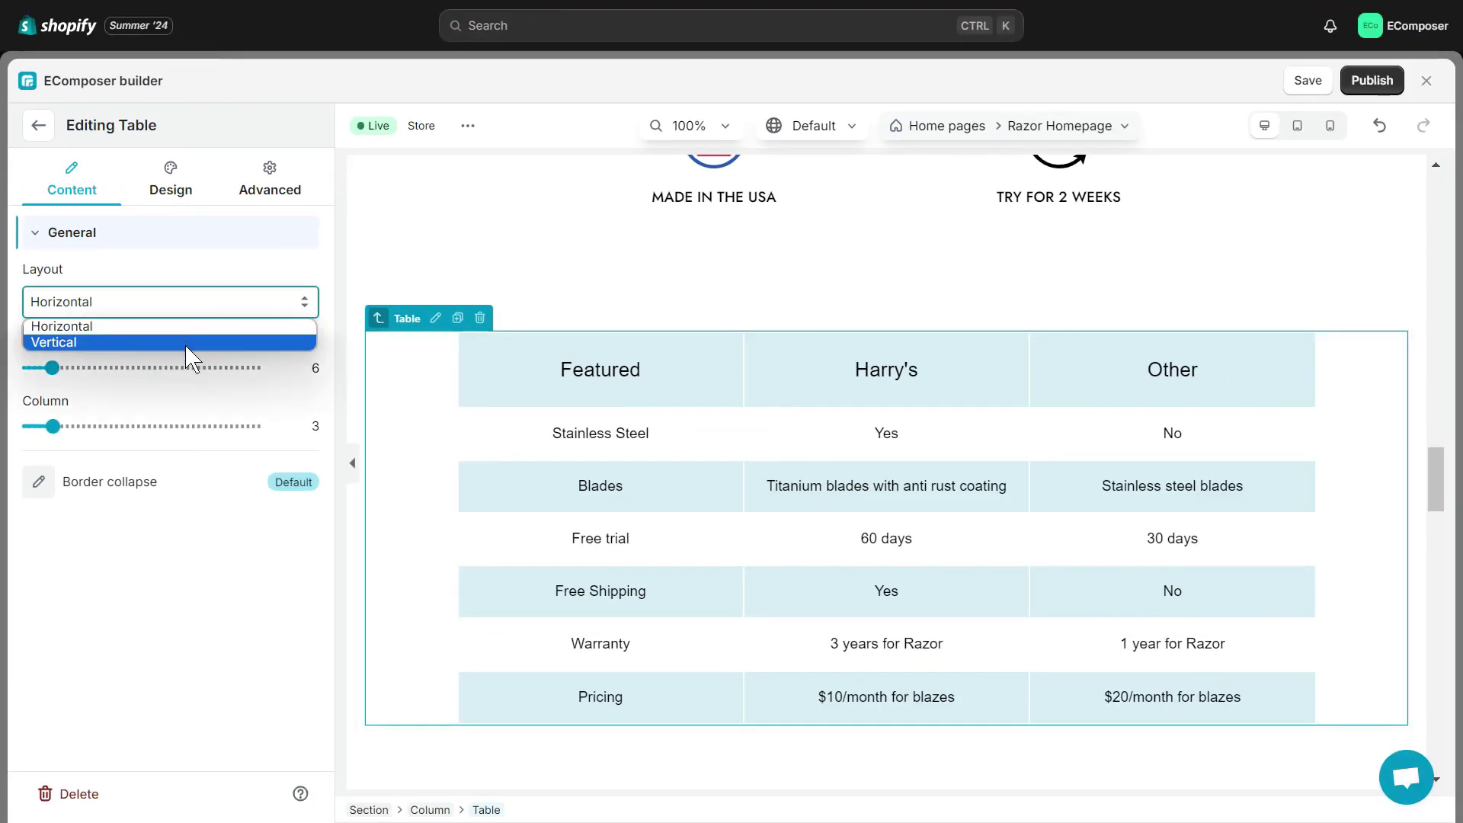
pyautogui.click(191, 342)
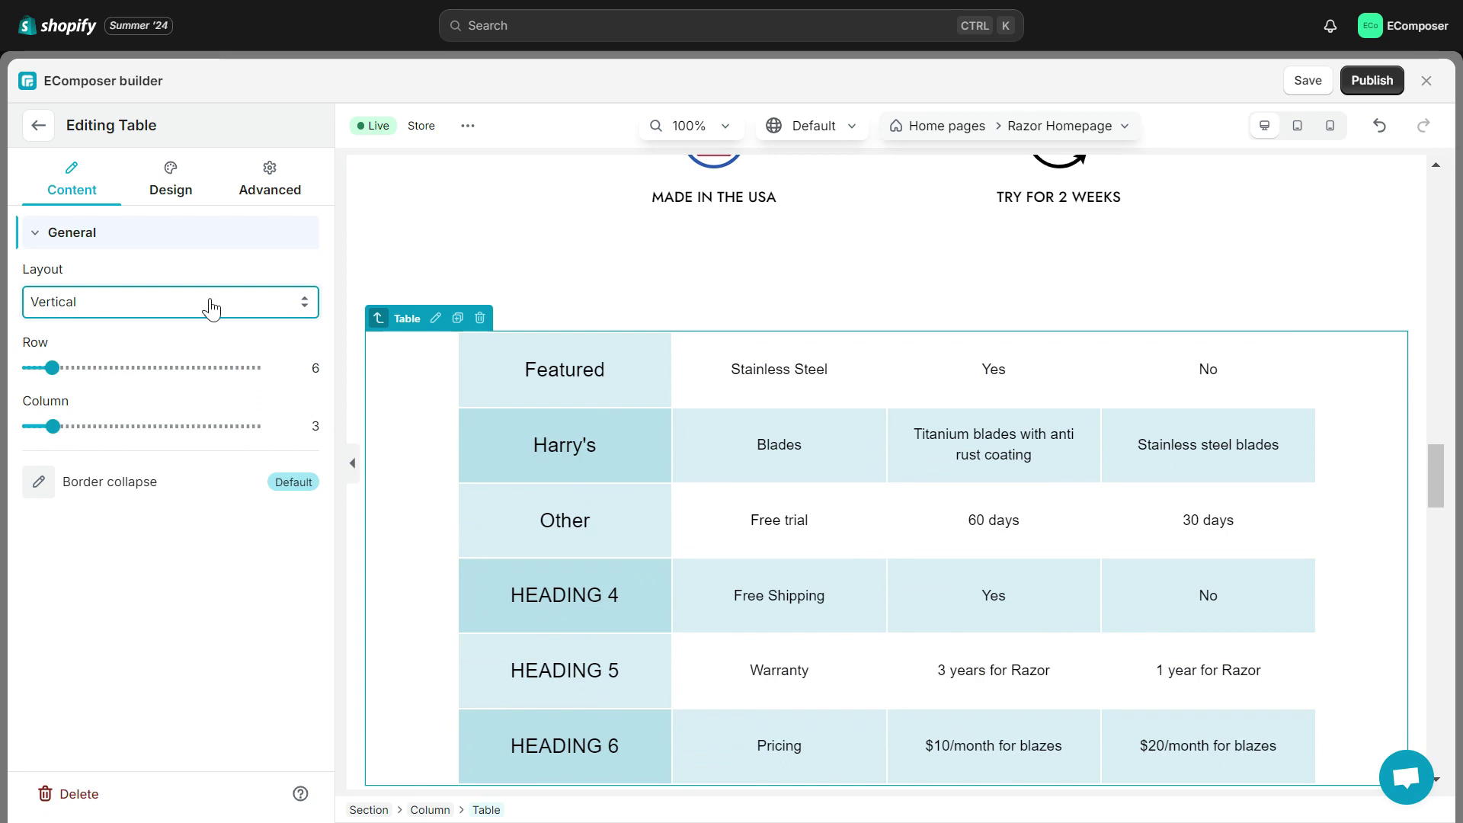
pyautogui.click(209, 303)
pyautogui.click(197, 326)
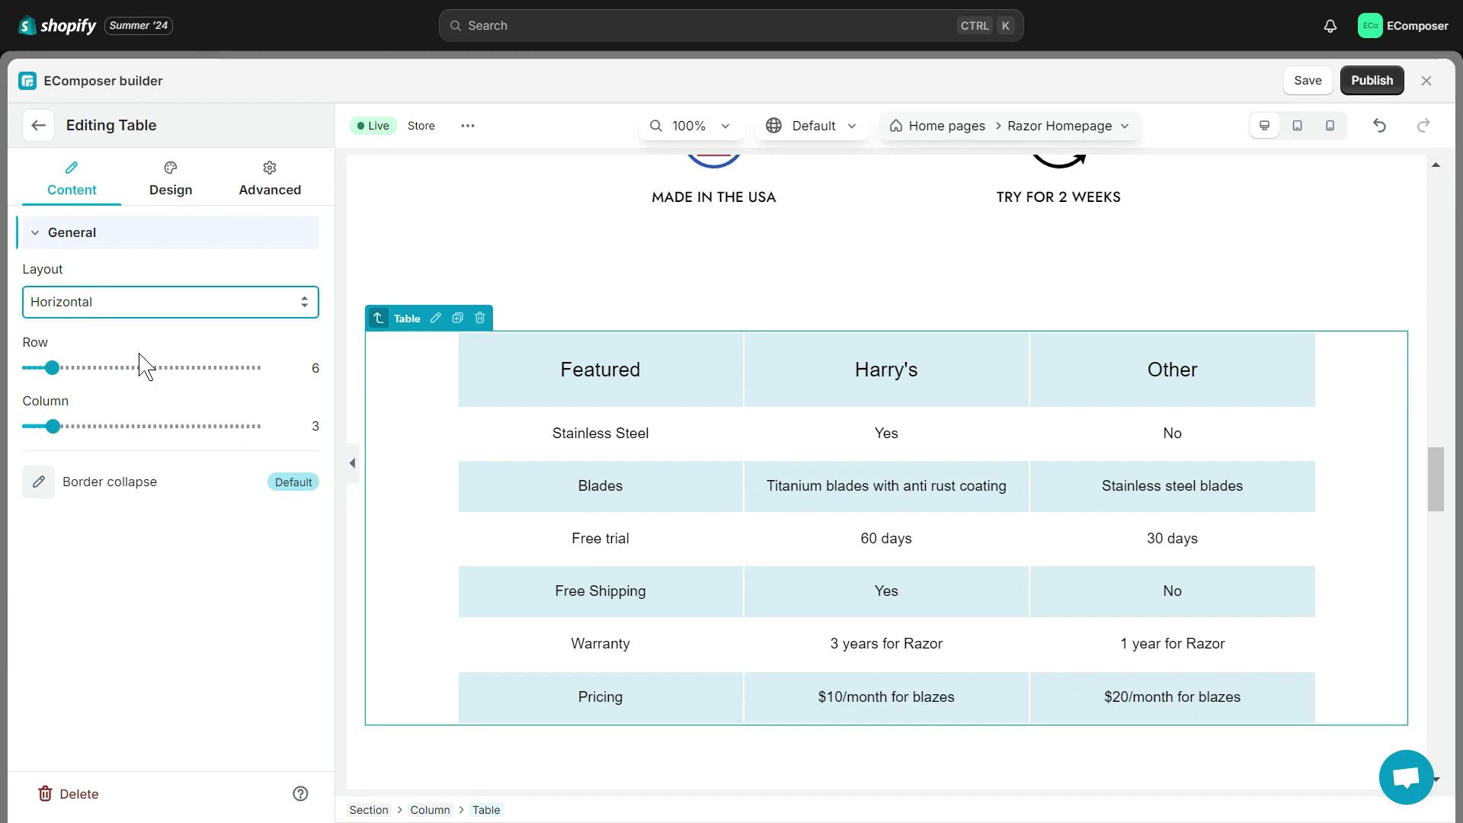
# Step: Try 15 rows on the table before restoring 6, and try 8 and 5 columns
pyautogui.moveTo(52, 367); pyautogui.dragTo(93, 367)
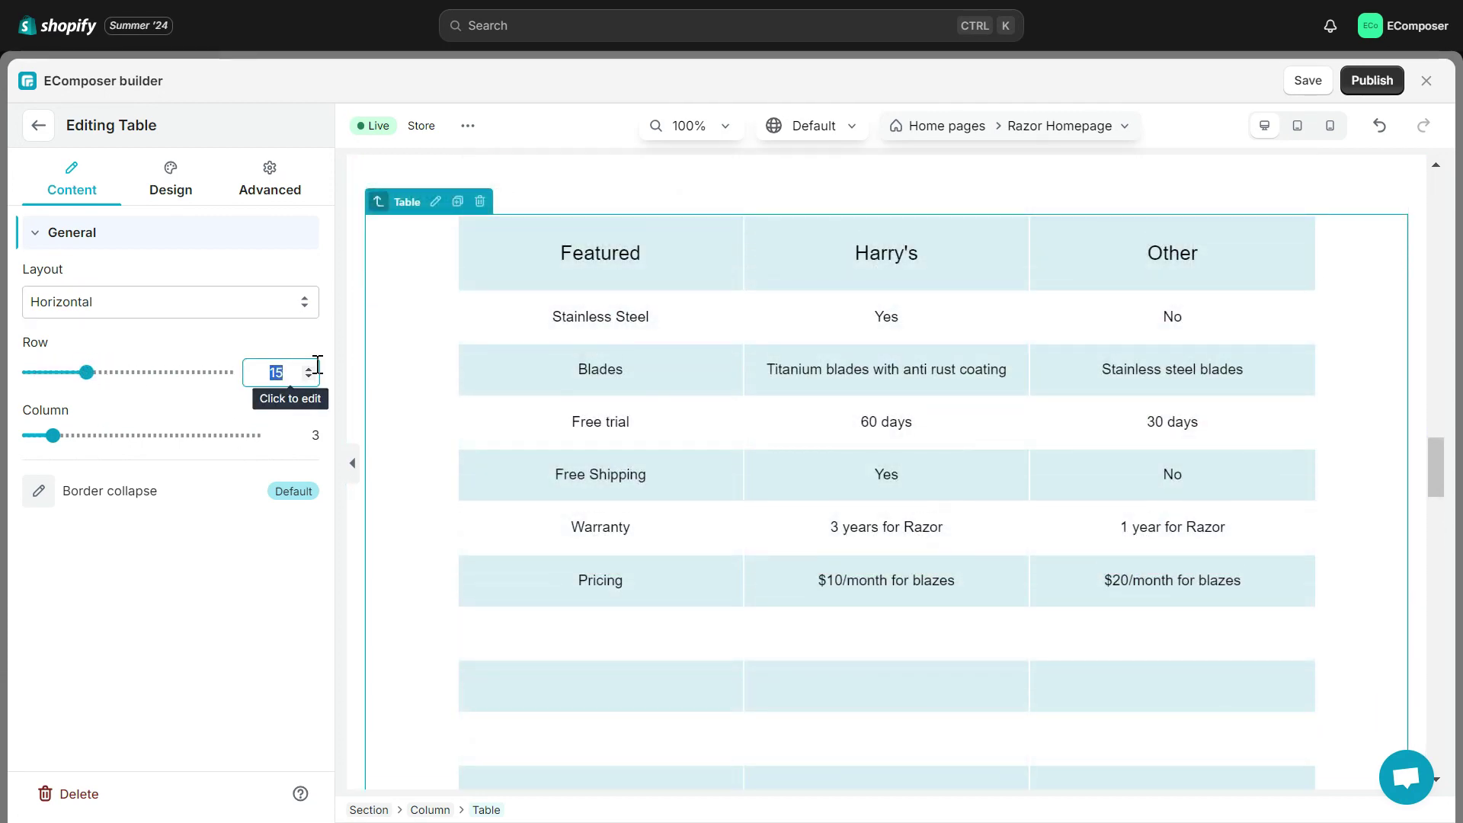
pyautogui.click(317, 367)
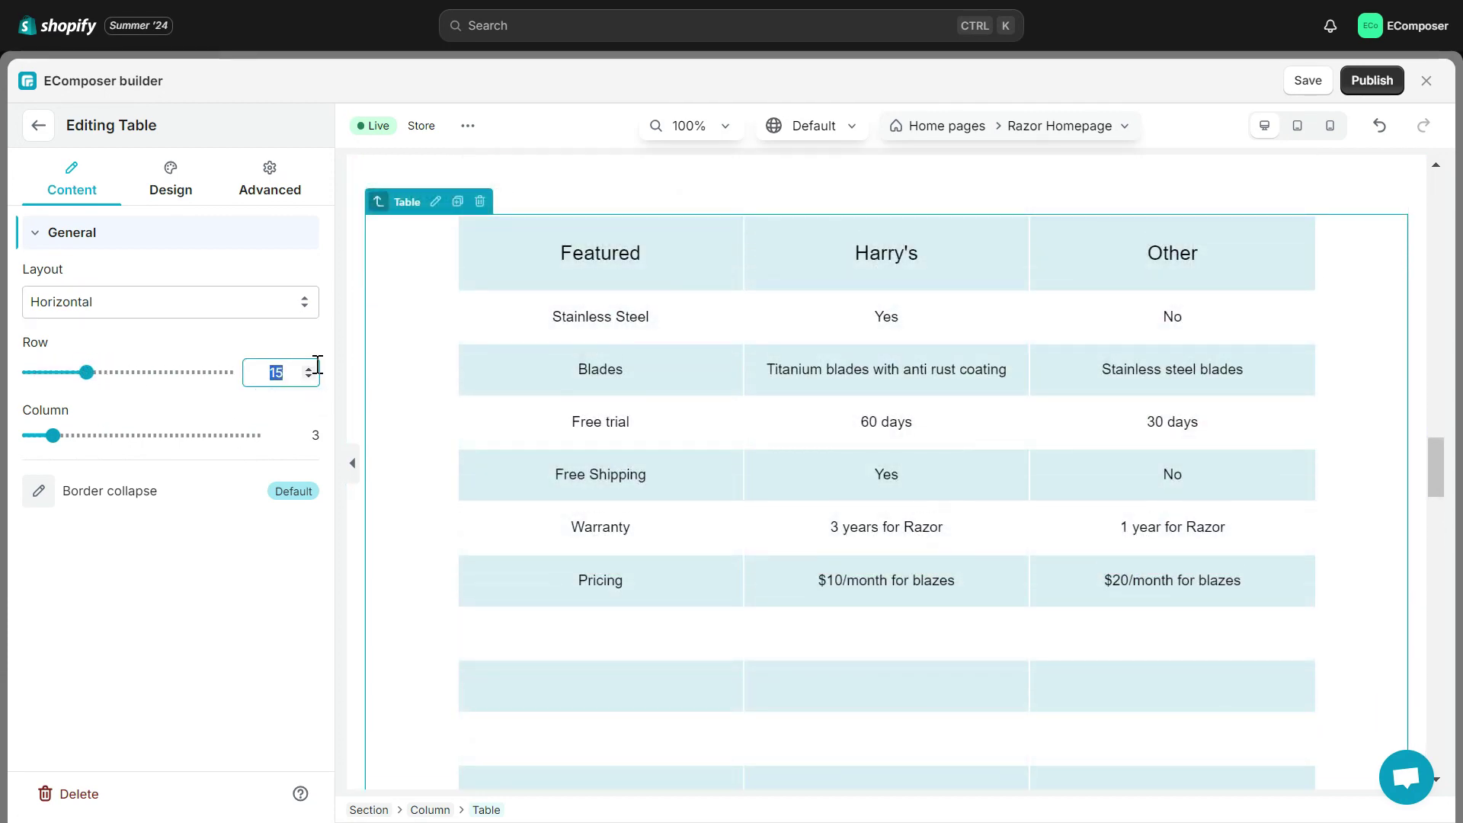
pyautogui.press('Return')
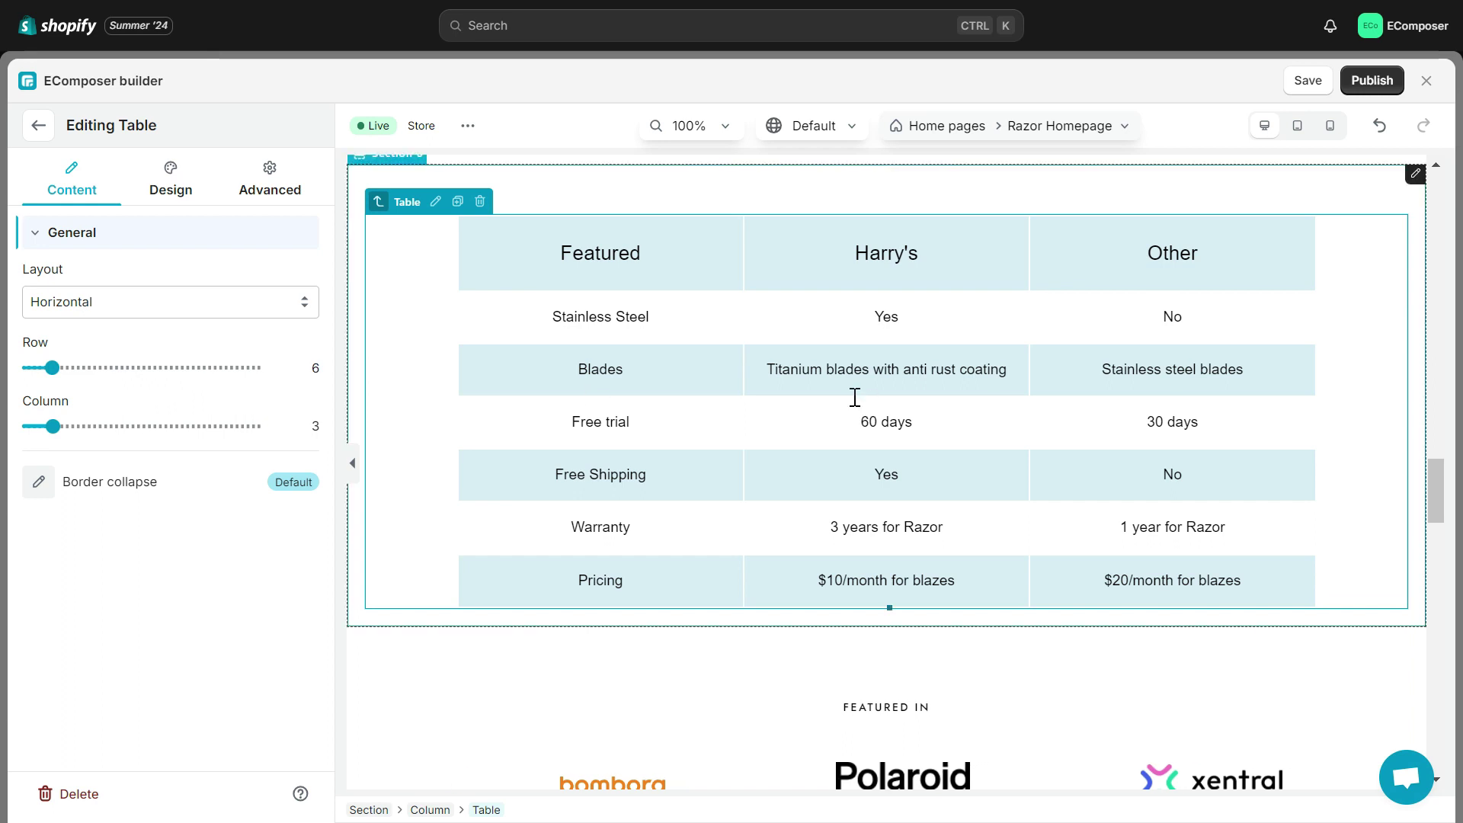
pyautogui.moveTo(54, 424); pyautogui.dragTo(106, 423)
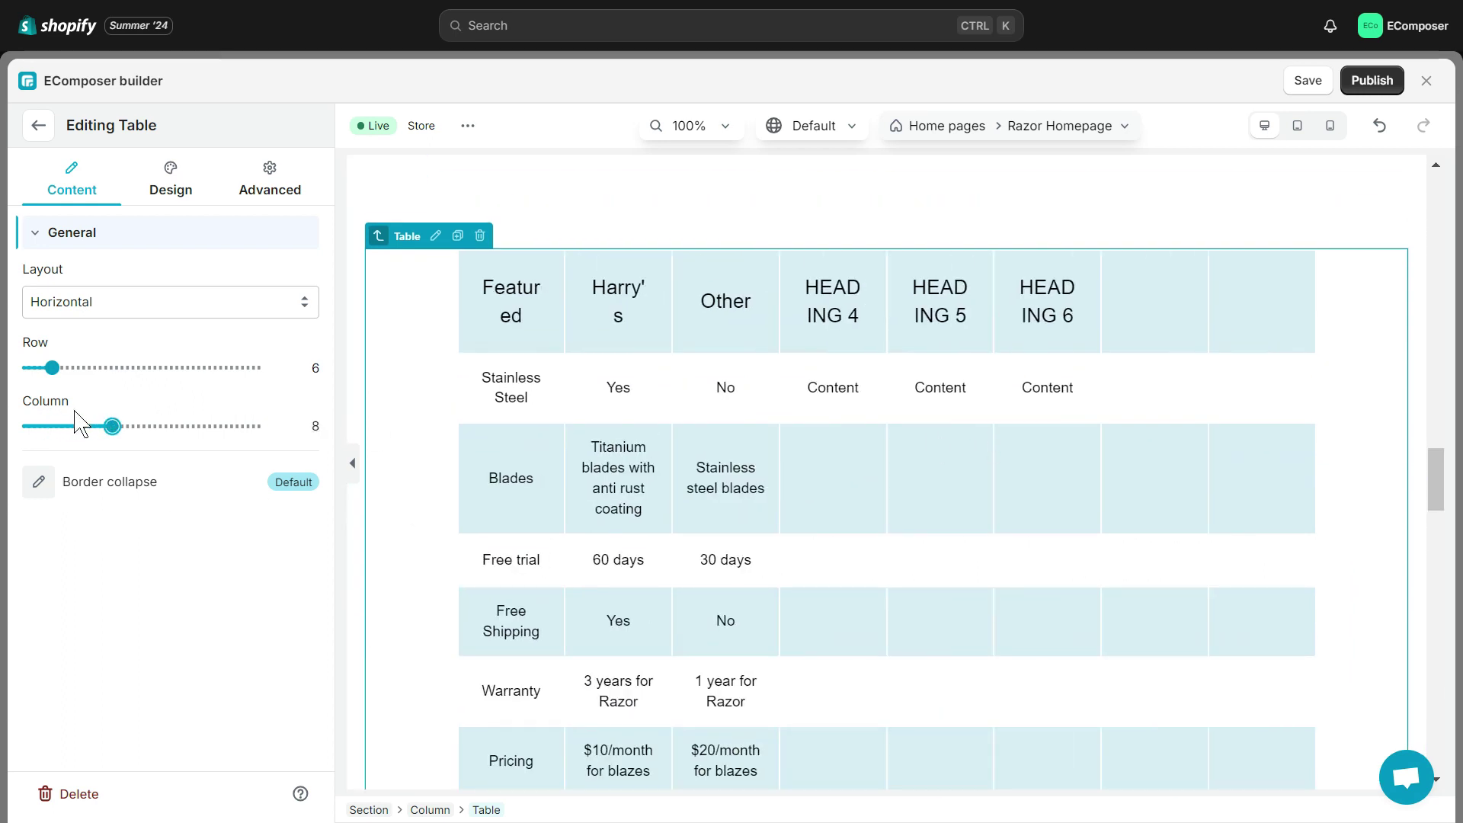
pyautogui.moveTo(106, 430); pyautogui.dragTo(76, 430)
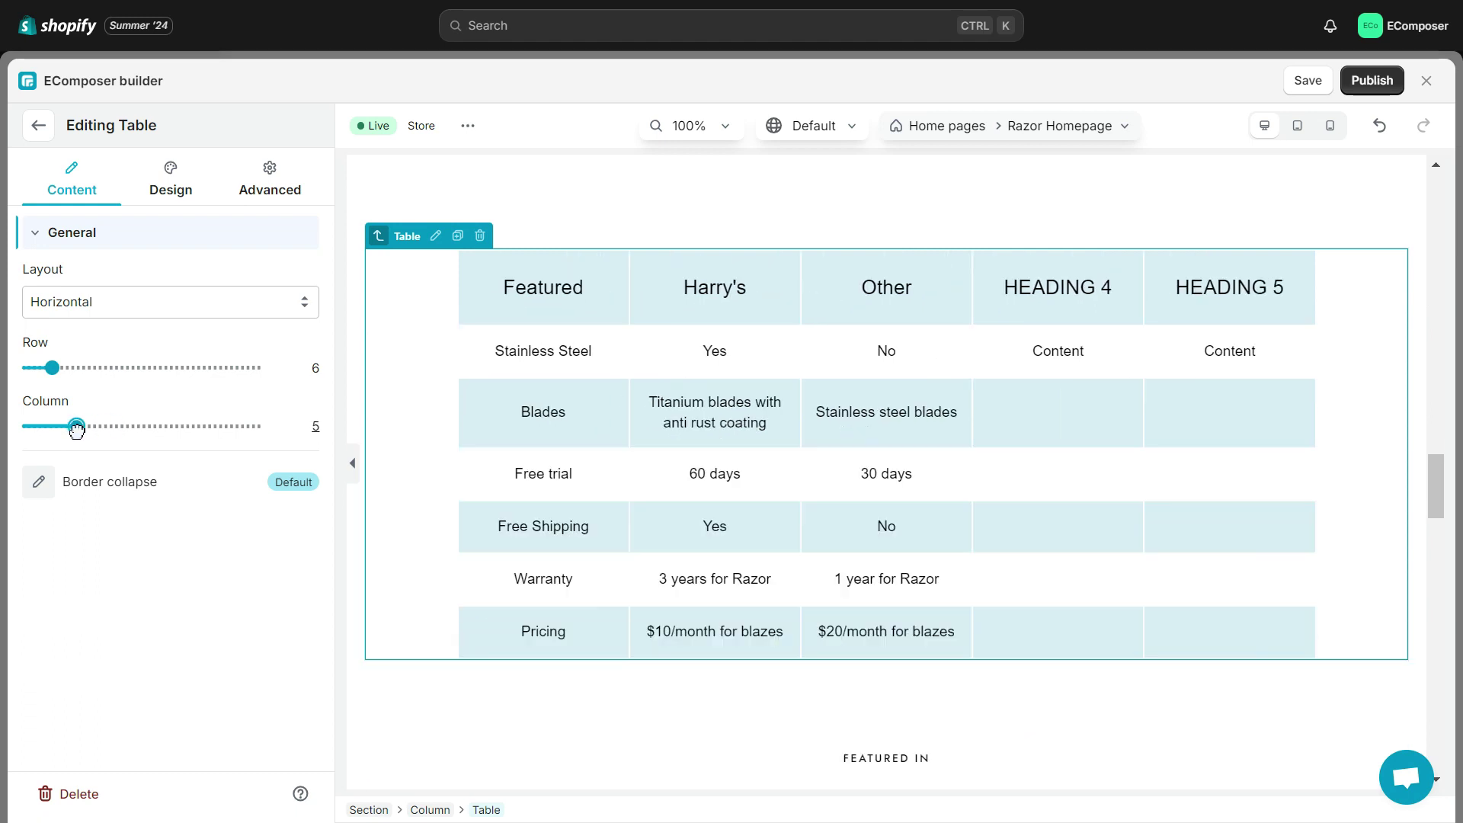
# Step: Try the table's border collapse as Separate with 4px border spacing, and set it to Collapse
pyautogui.click(293, 482)
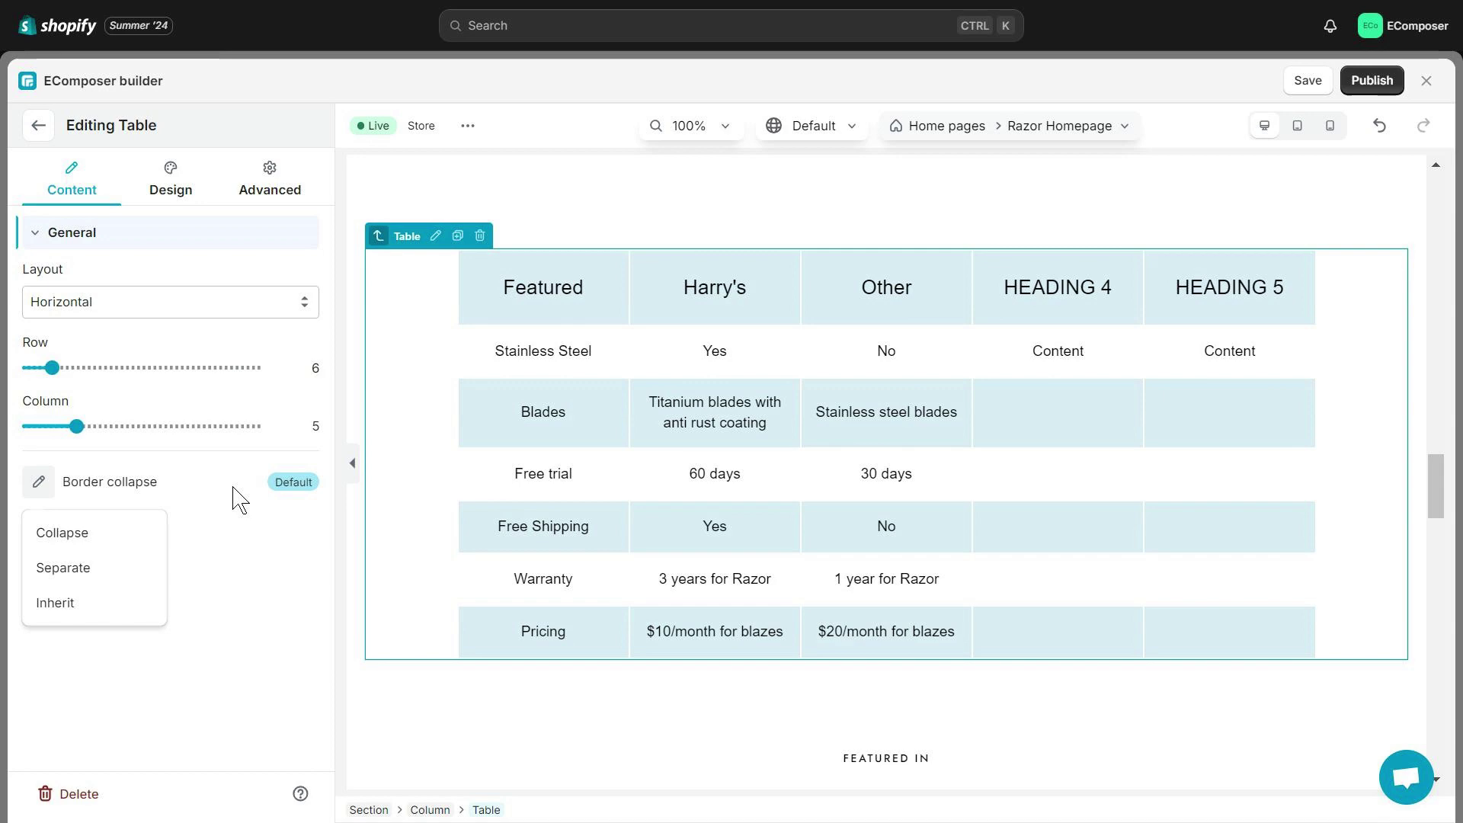
pyautogui.click(114, 544)
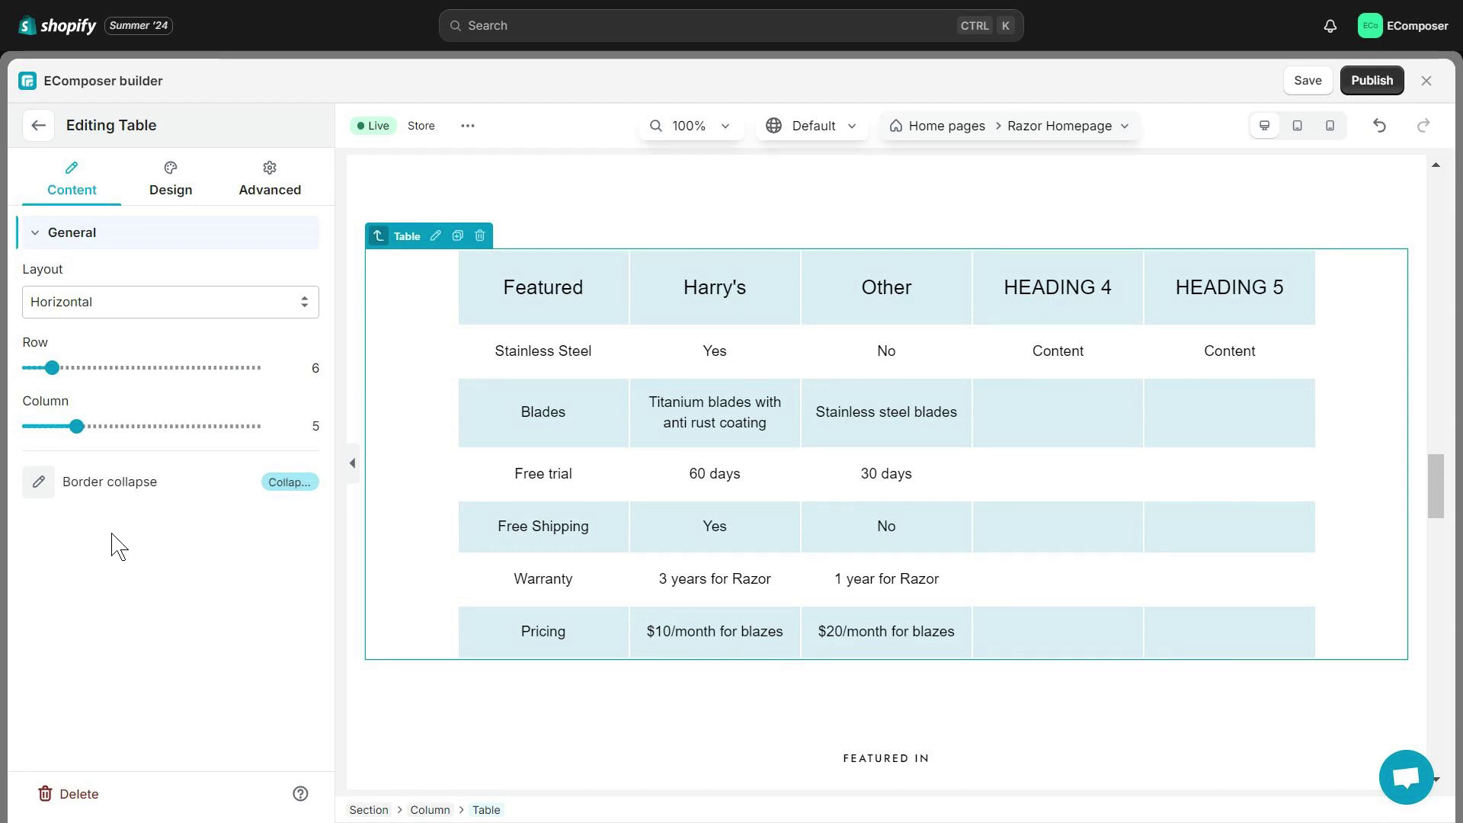
pyautogui.click(290, 482)
pyautogui.click(80, 585)
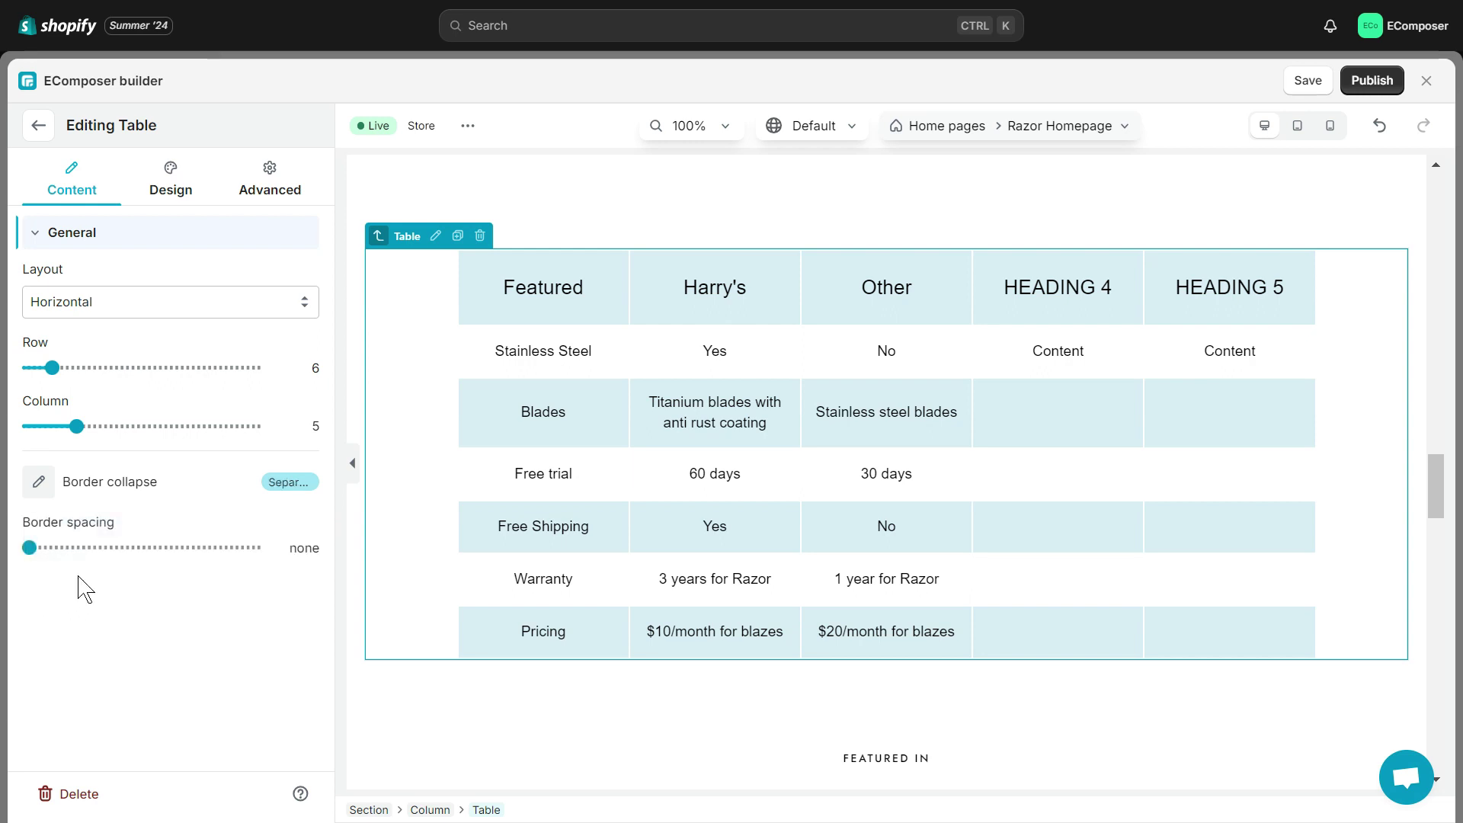
pyautogui.moveTo(28, 551); pyautogui.dragTo(58, 551)
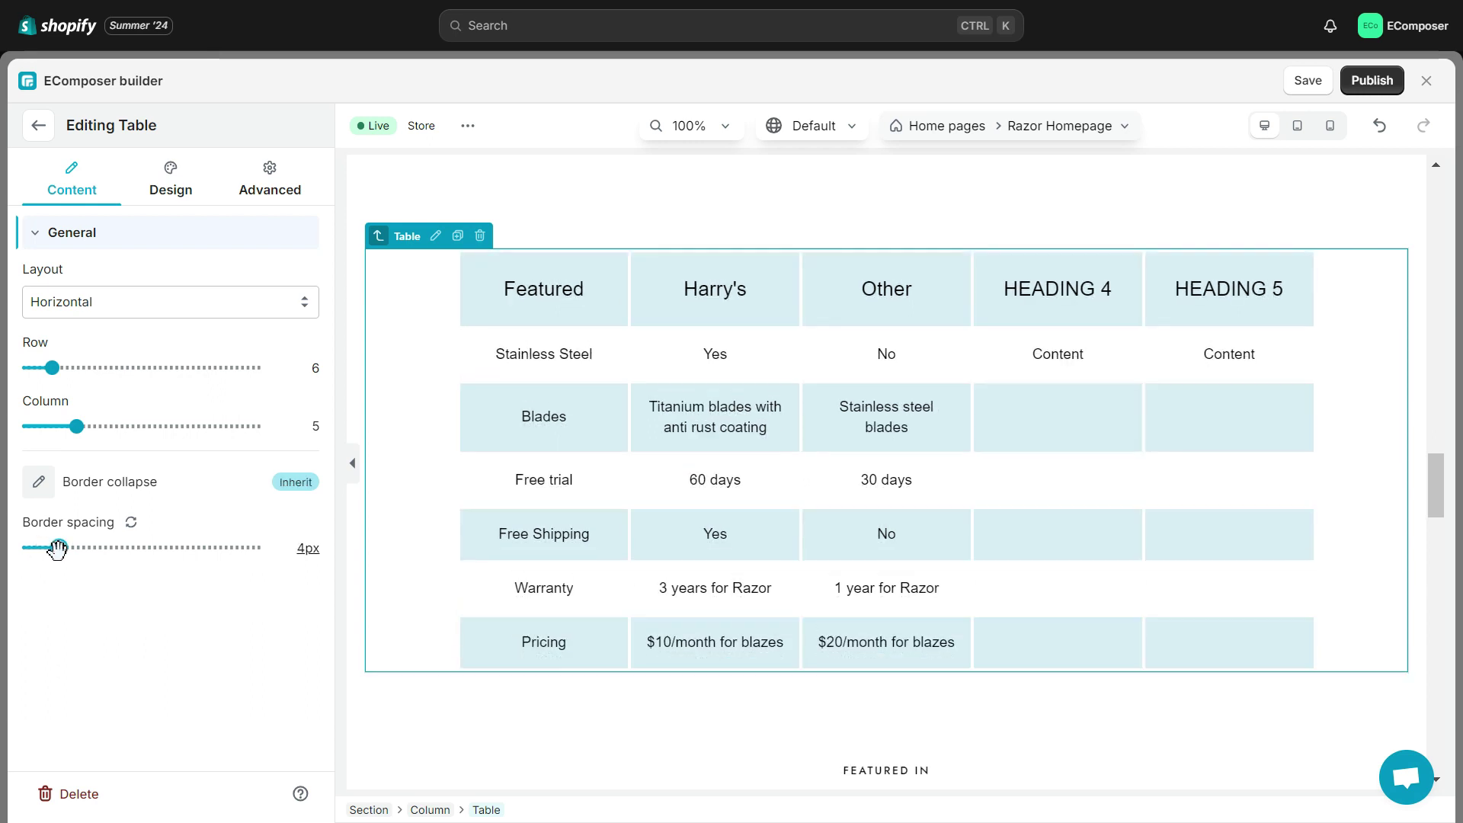
pyautogui.click(296, 481)
pyautogui.click(136, 531)
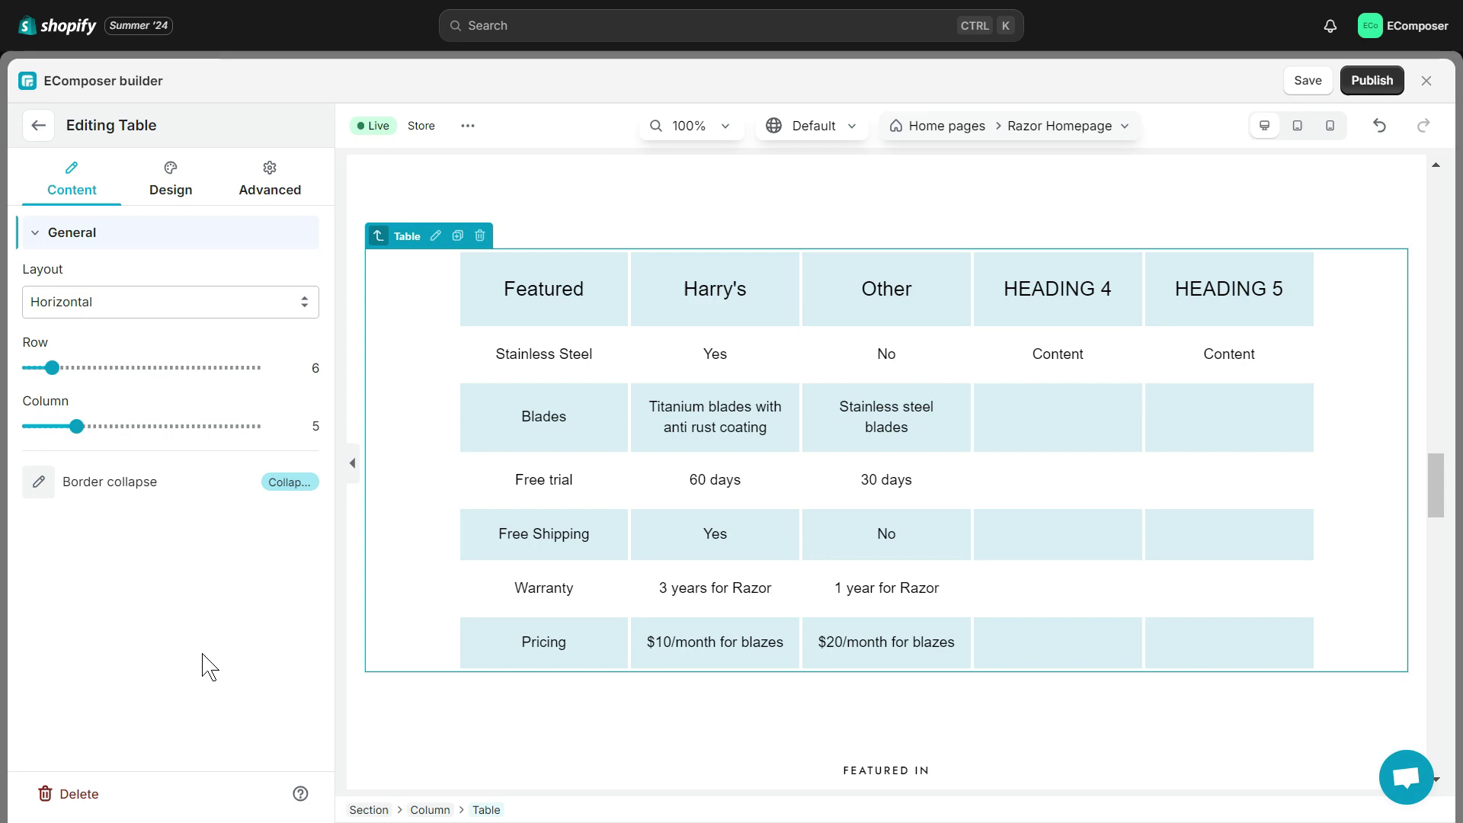
# Step: Open the table's general design settings and set its width to 970 px after trying 1000 px
pyautogui.click(174, 172)
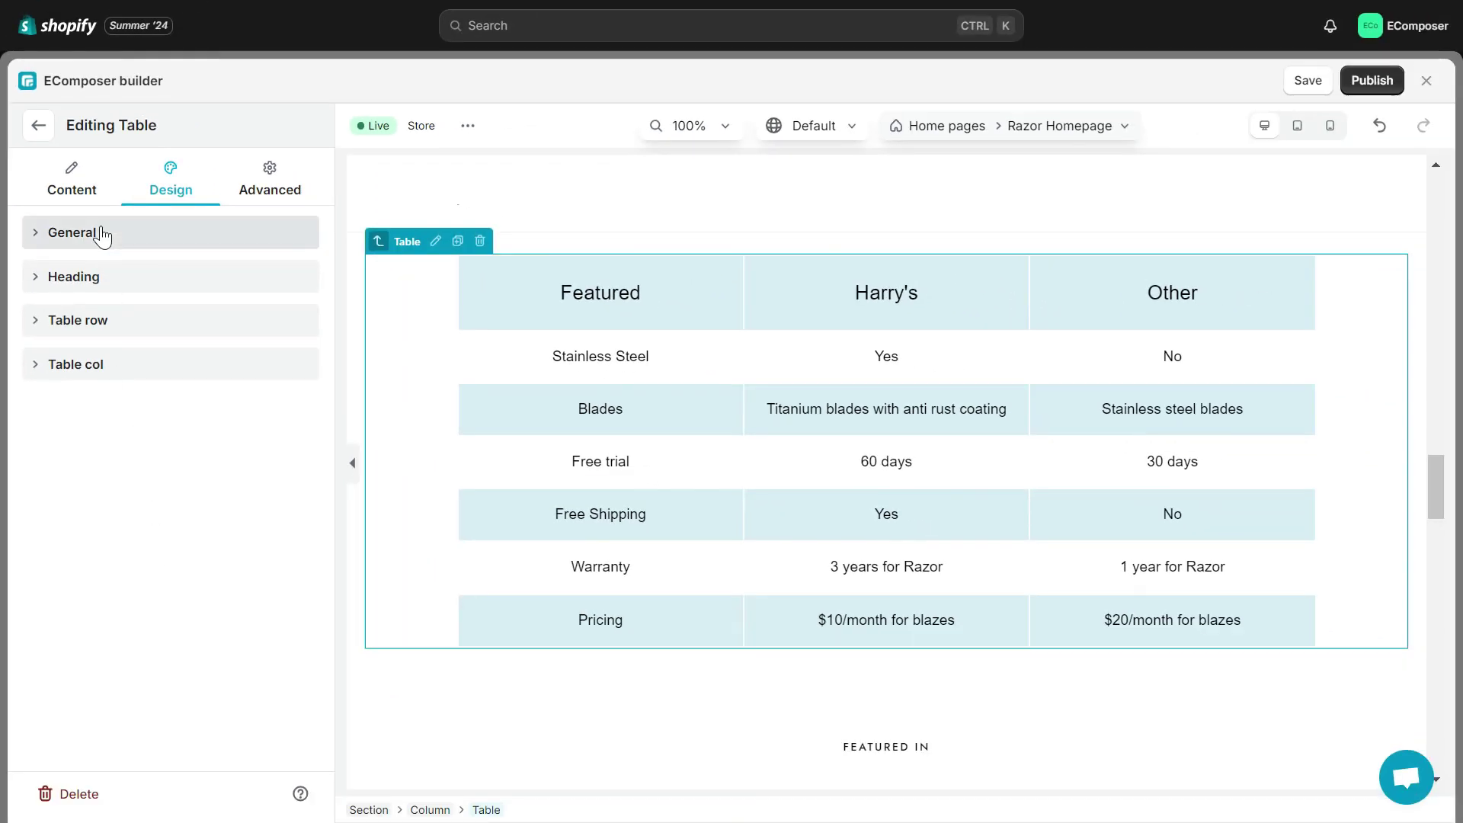
pyautogui.click(103, 237)
pyautogui.moveTo(145, 187)
pyautogui.mouseDown()
pyautogui.moveTo(162, 188)
pyautogui.moveTo(130, 187)
pyautogui.moveTo(146, 187)
pyautogui.mouseUp()
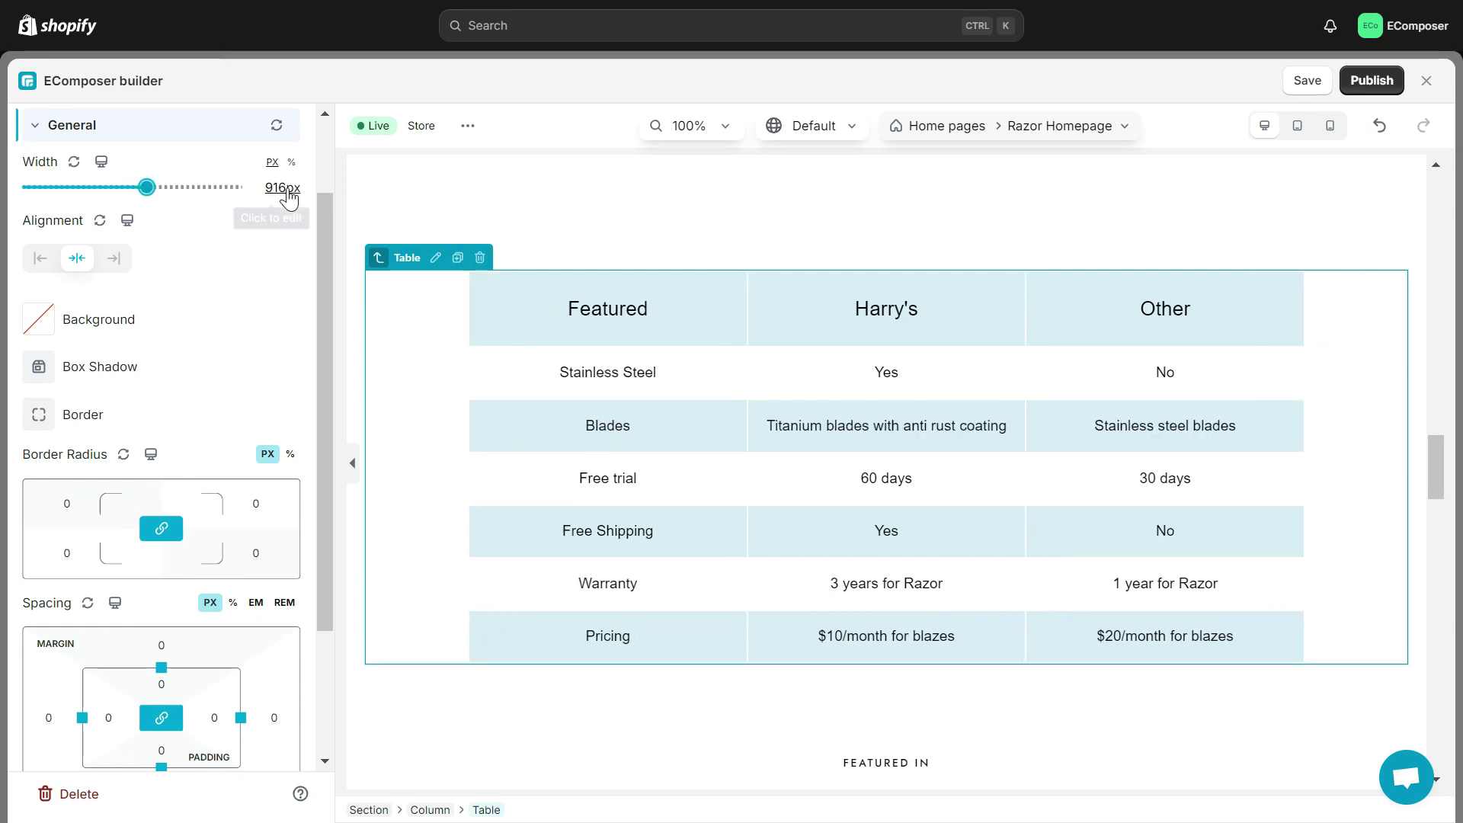
pyautogui.click(288, 197)
pyautogui.write('1000')
pyautogui.press('Return')
pyautogui.click(278, 187)
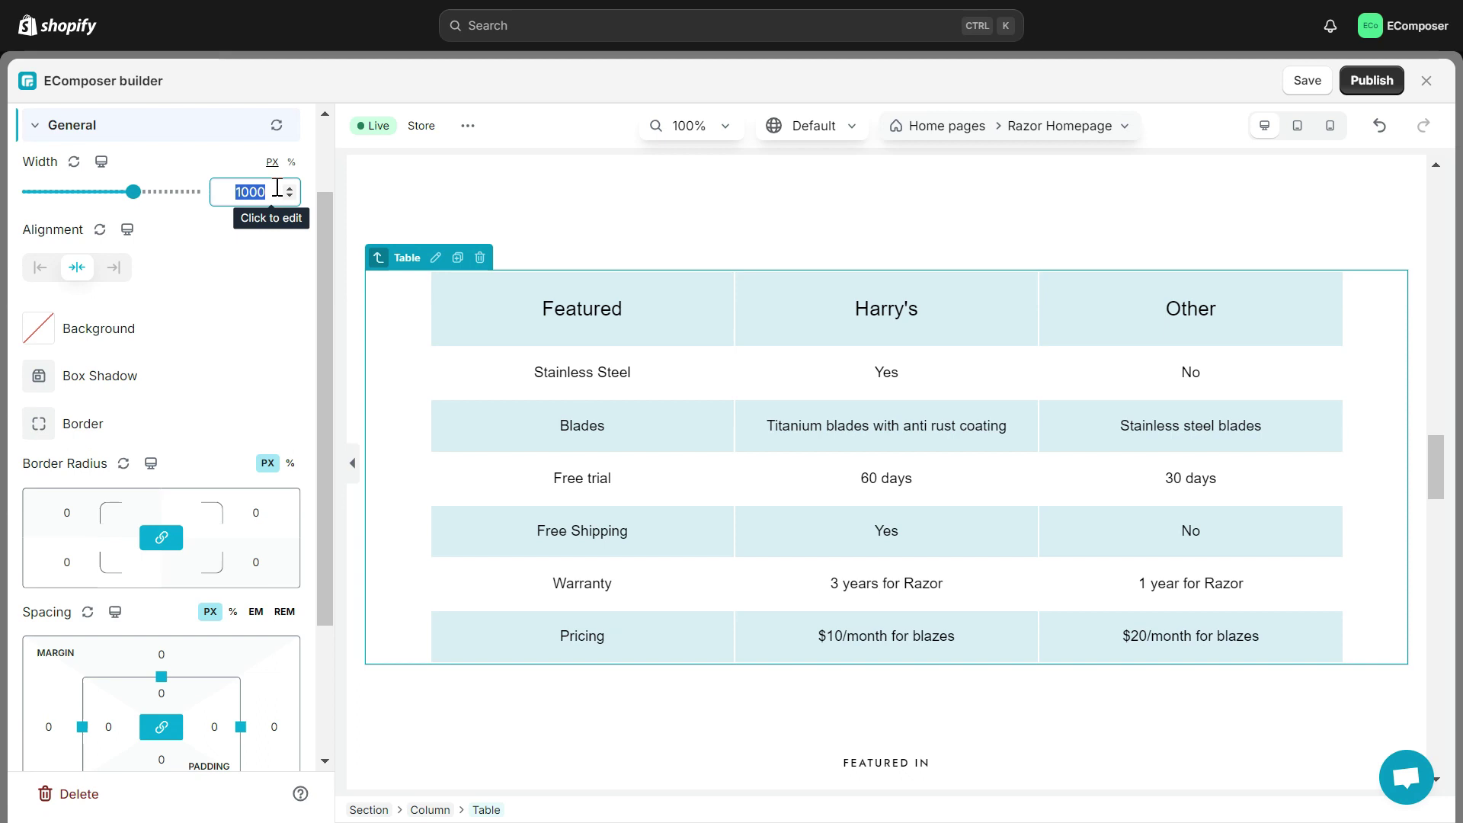
pyautogui.write('970')
pyautogui.press('Return')
# Step: Try left and right alignment for the table and return it to center
pyautogui.click(39, 259)
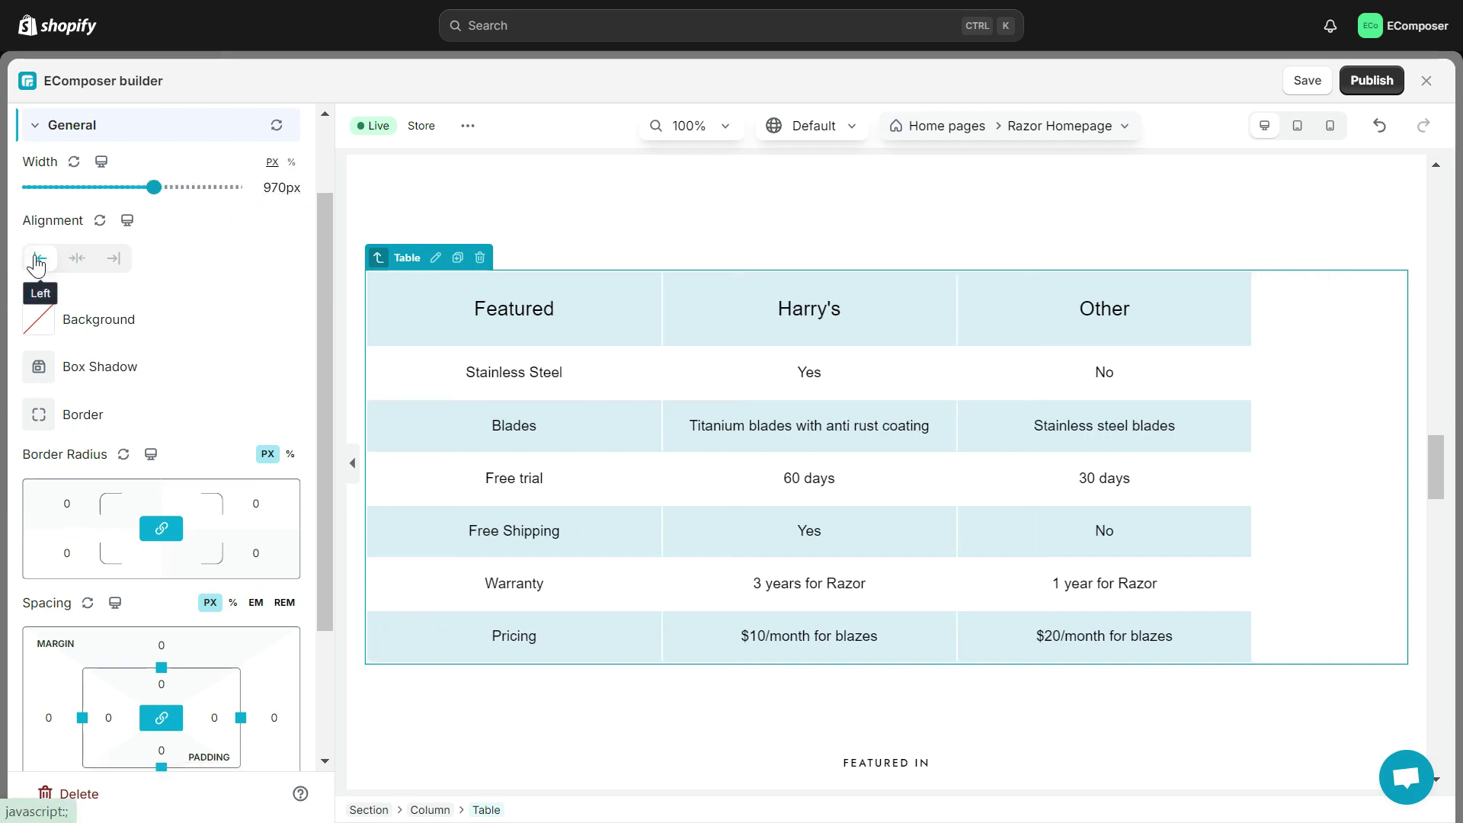
pyautogui.click(114, 259)
pyautogui.click(77, 260)
# Step: Set the table's background color to the hex value f6f7fb
pyautogui.click(38, 320)
pyautogui.click(106, 634)
pyautogui.write('f6')
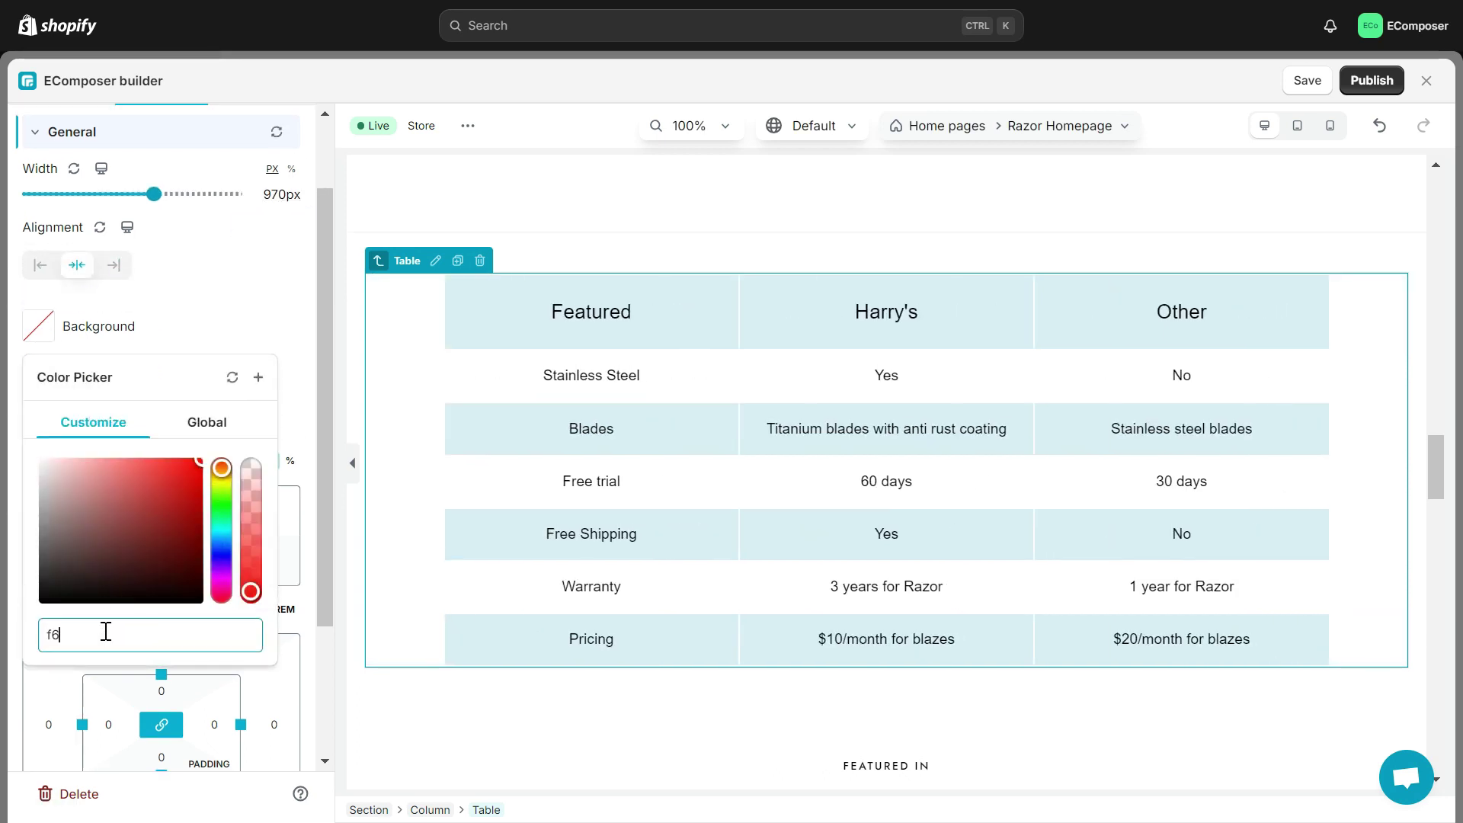
pyautogui.write('f7fb')
pyautogui.click(236, 297)
# Step: Try negative horizontal offsets on the table's box shadow and set the offset back to 0 px
pyautogui.click(34, 373)
pyautogui.click(89, 547)
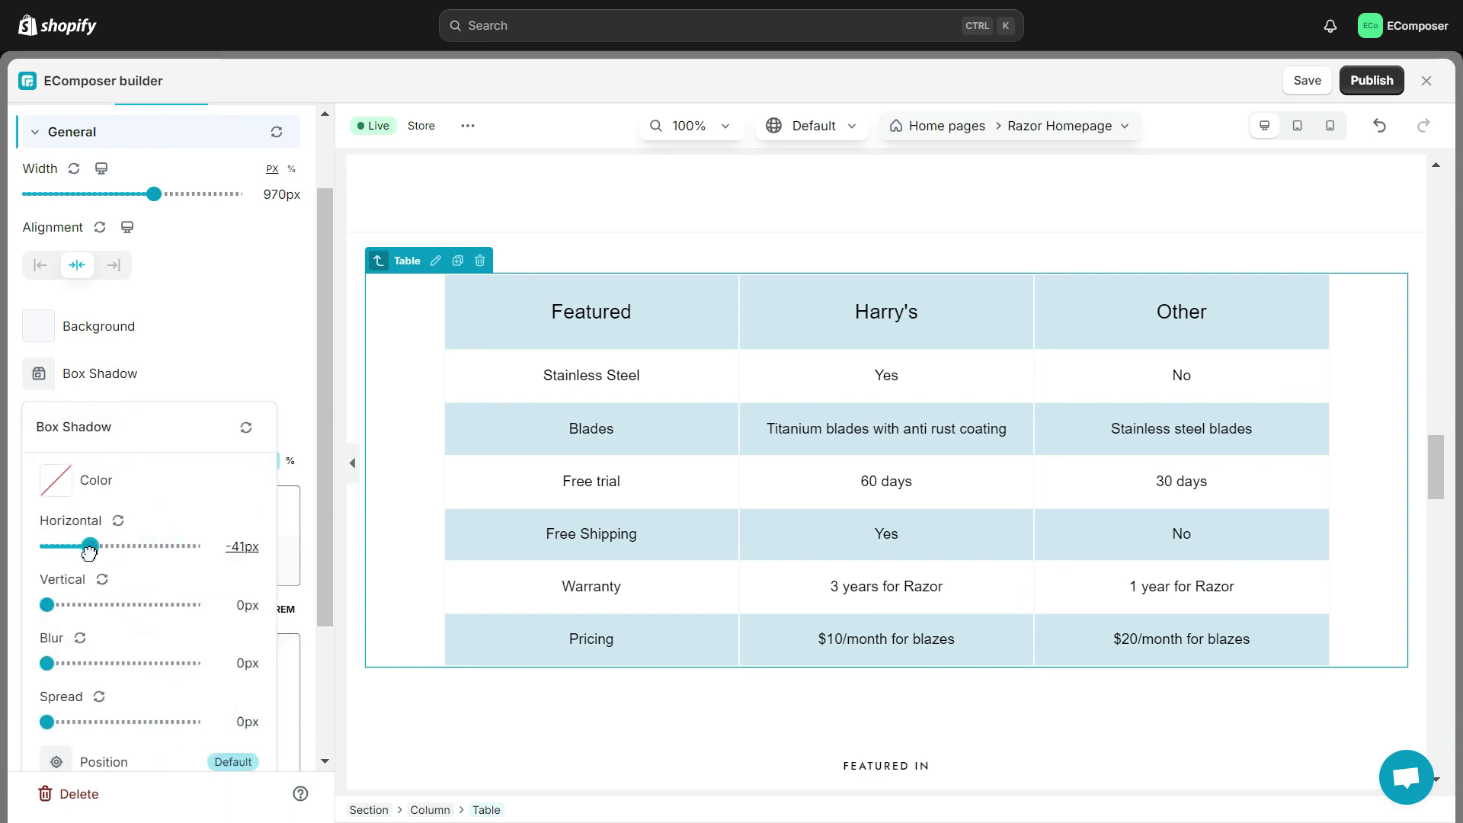
pyautogui.moveTo(90, 546); pyautogui.dragTo(42, 547)
pyautogui.click(240, 549)
pyautogui.write('0')
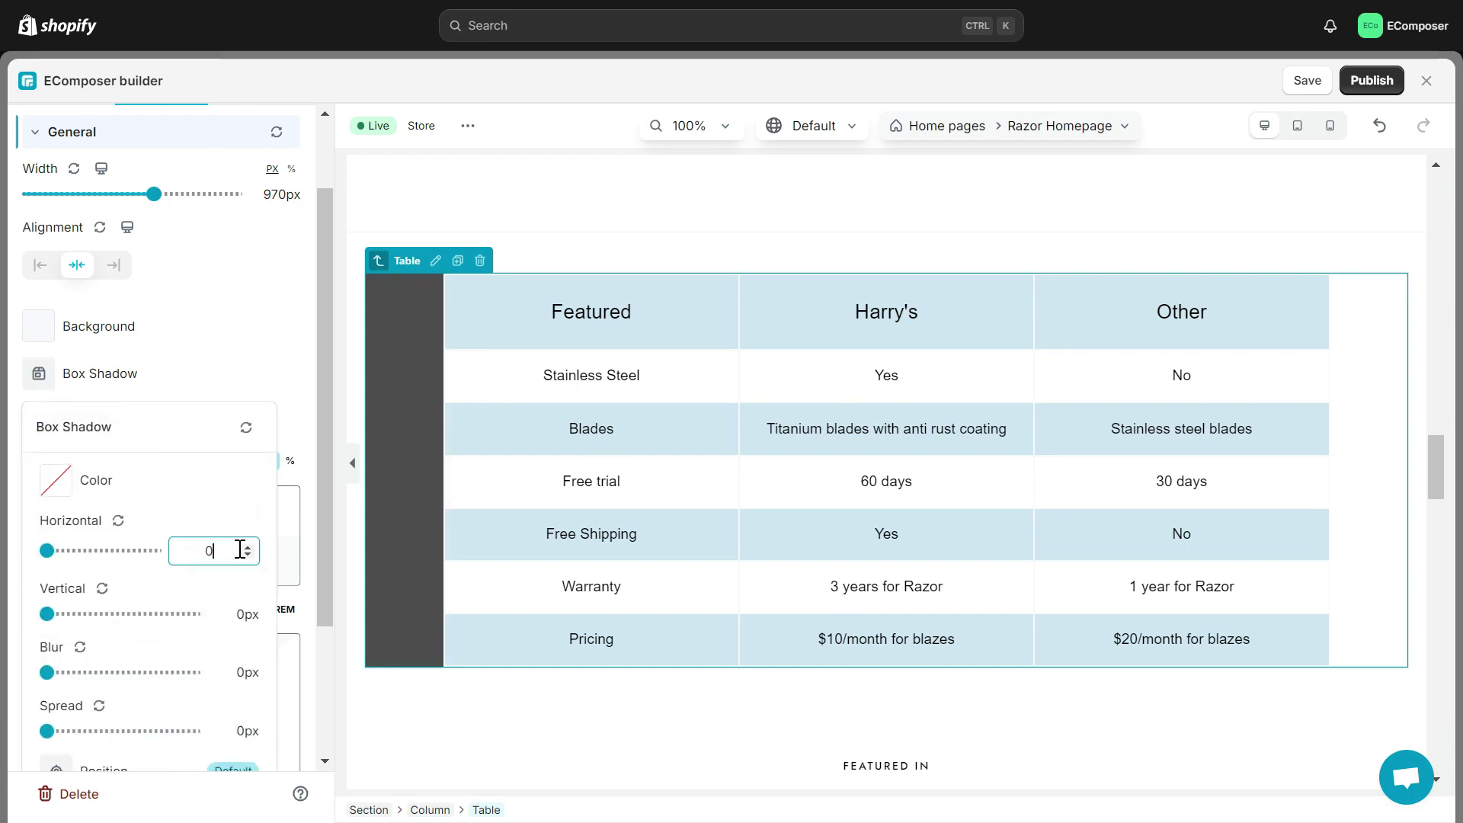
pyautogui.press('Return')
# Step: Try larger vertical offset and blur values on the box shadow and set both back to 0 px
pyautogui.moveTo(73, 605); pyautogui.dragTo(160, 605)
pyautogui.click(241, 605)
pyautogui.write('0')
pyautogui.press('Return')
pyautogui.moveTo(49, 663); pyautogui.dragTo(163, 664)
pyautogui.click(239, 664)
pyautogui.write('0')
pyautogui.press('Return')
# Step: Try a larger spread and the Inset position on the box shadow, reverting both and closing its settings
pyautogui.scroll(-1, 228, 666)
pyautogui.moveTo(47, 608); pyautogui.dragTo(163, 611)
pyautogui.click(100, 583)
pyautogui.scroll(-1, 183, 587)
pyautogui.click(227, 577)
pyautogui.click(94, 661)
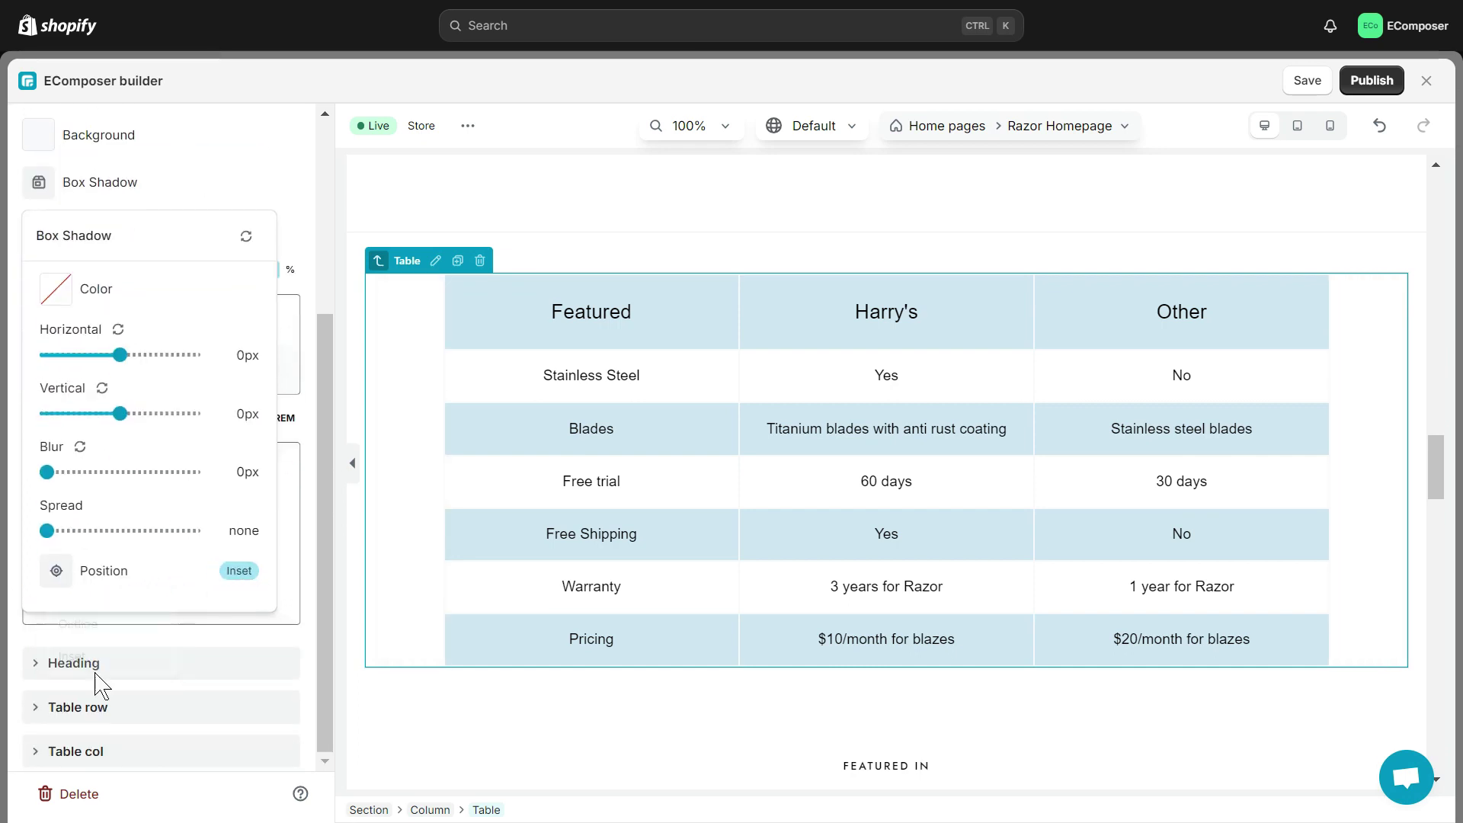
pyautogui.click(241, 574)
pyautogui.click(86, 624)
pyautogui.click(316, 256)
# Step: Try the Double border style on the table and restore the style to None
pyautogui.scroll(1, 228, 290)
pyautogui.click(32, 344)
pyautogui.click(230, 454)
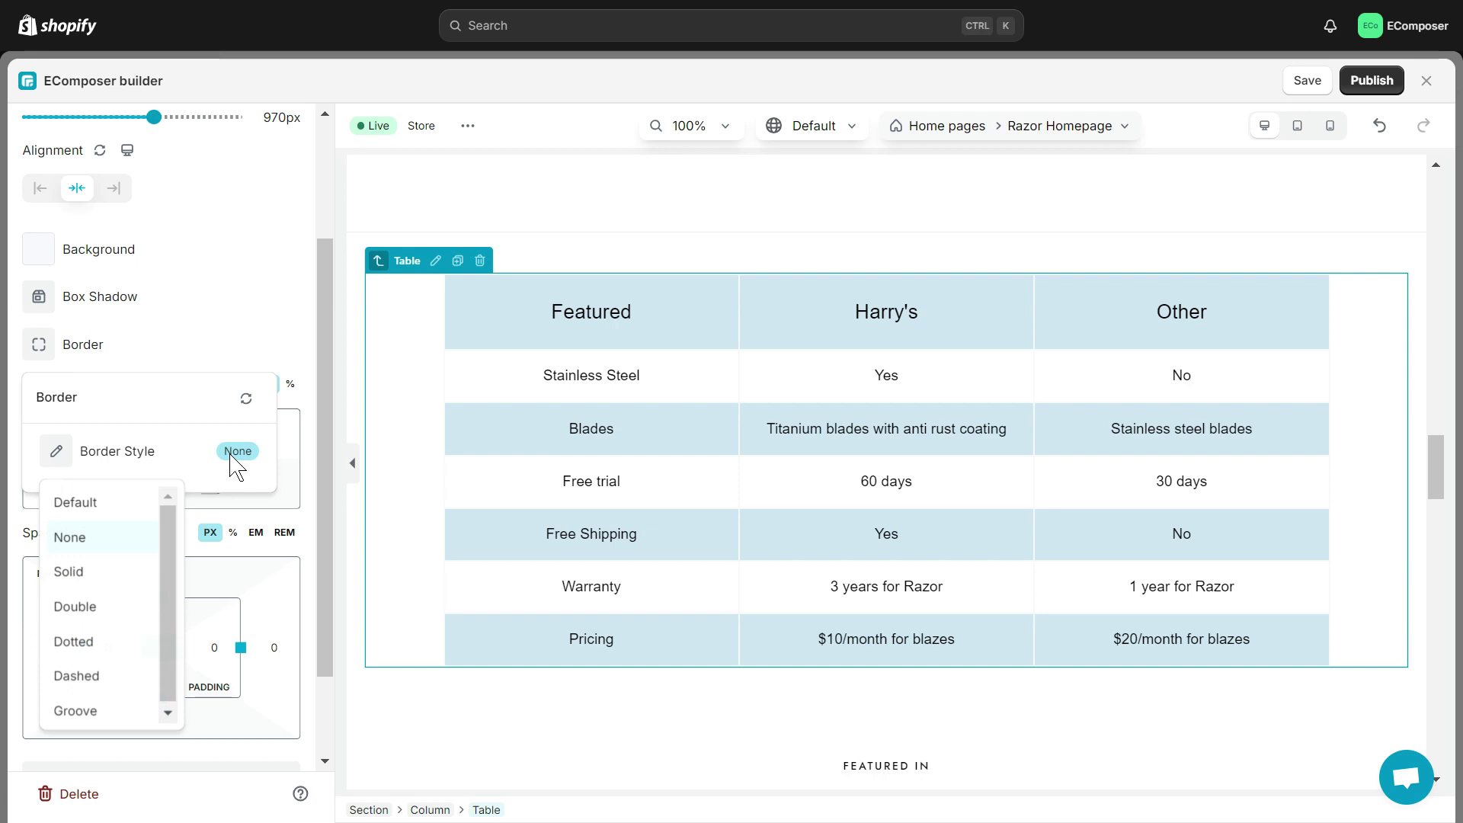
pyautogui.click(107, 607)
pyautogui.click(232, 452)
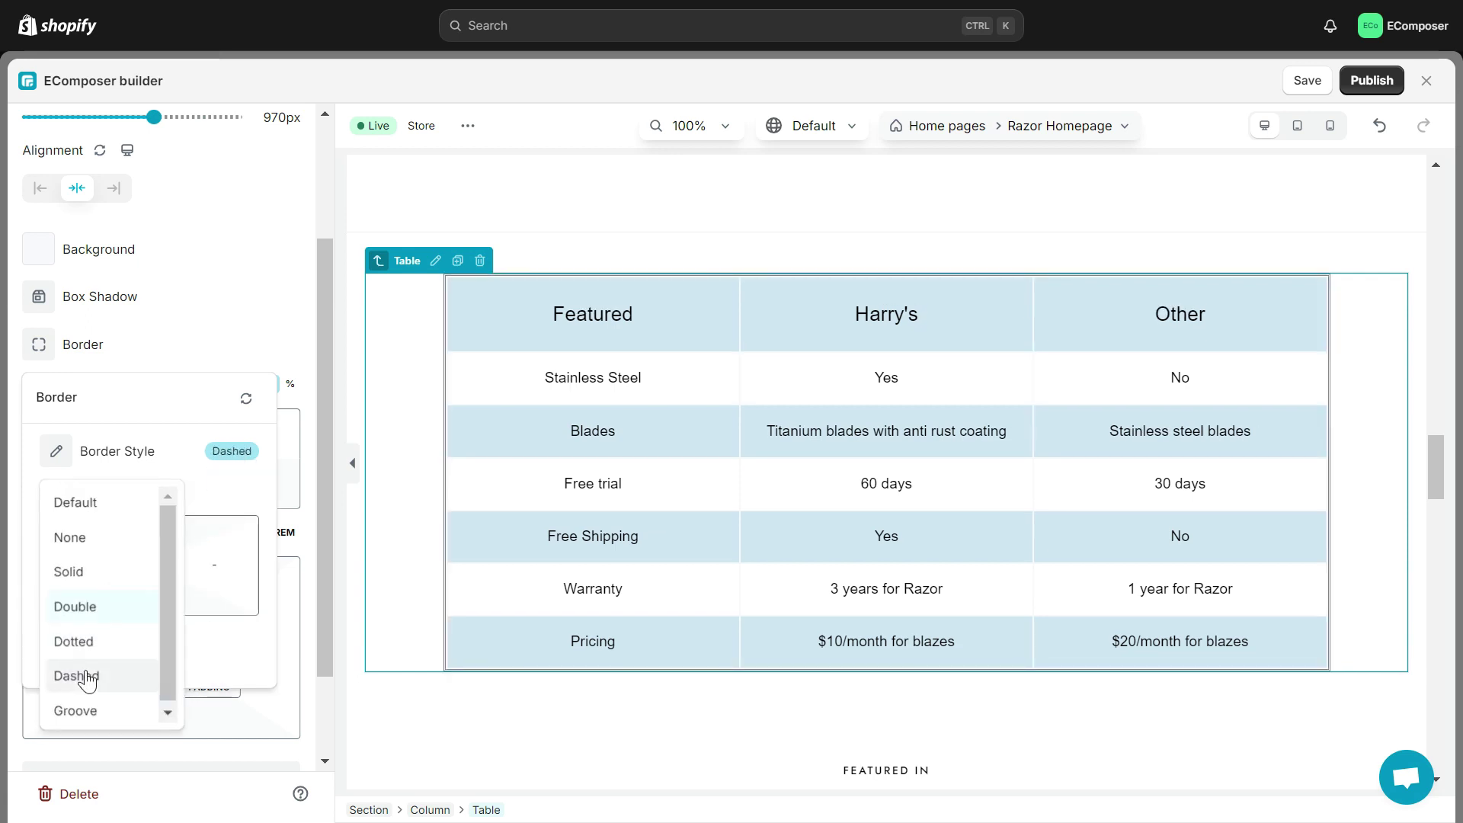
pyautogui.click(69, 537)
pyautogui.click(245, 271)
# Step: Try border radius values of 10 px and 30 px on the table and set the radius back to 0
pyautogui.click(212, 451)
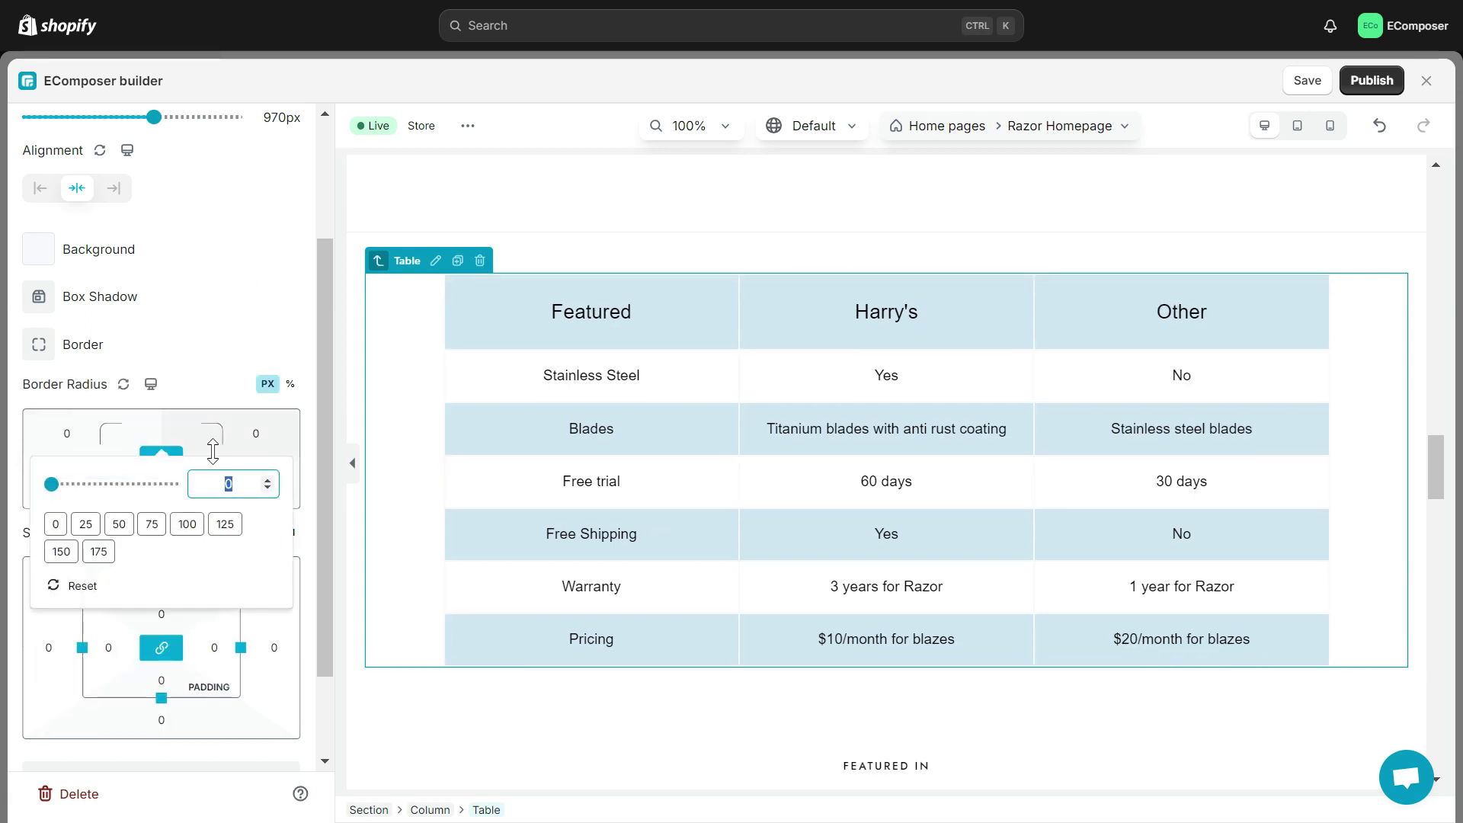
pyautogui.write('10')
pyautogui.press('Return')
pyautogui.click(242, 434)
pyautogui.write('30')
pyautogui.press('Return')
pyautogui.click(209, 424)
pyautogui.click(213, 432)
pyautogui.write('0')
pyautogui.click(232, 282)
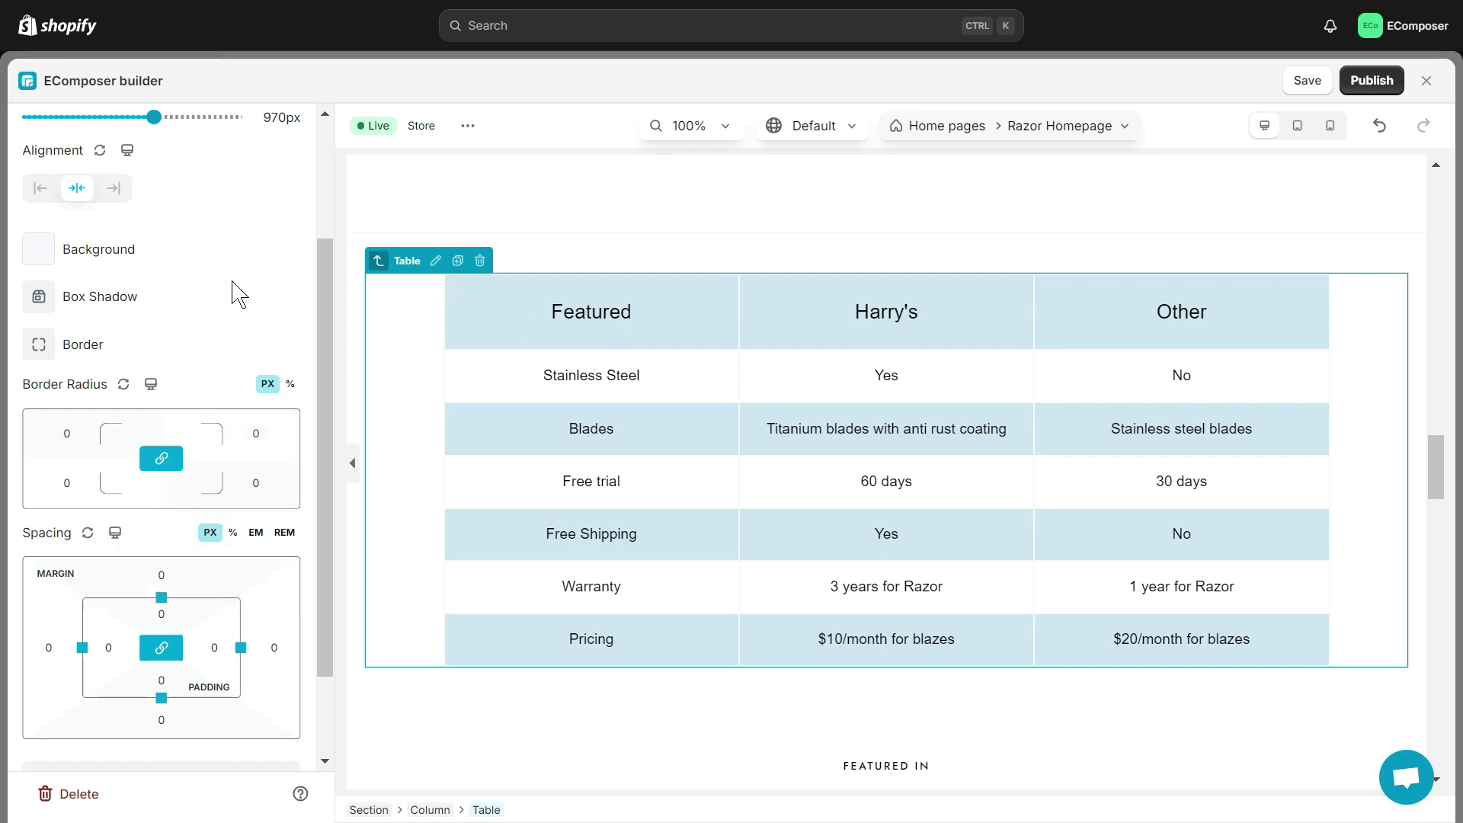
# Step: Try the Left and Right alignments on the table heading and set it back to Center
pyautogui.scroll(-2, 240, 295)
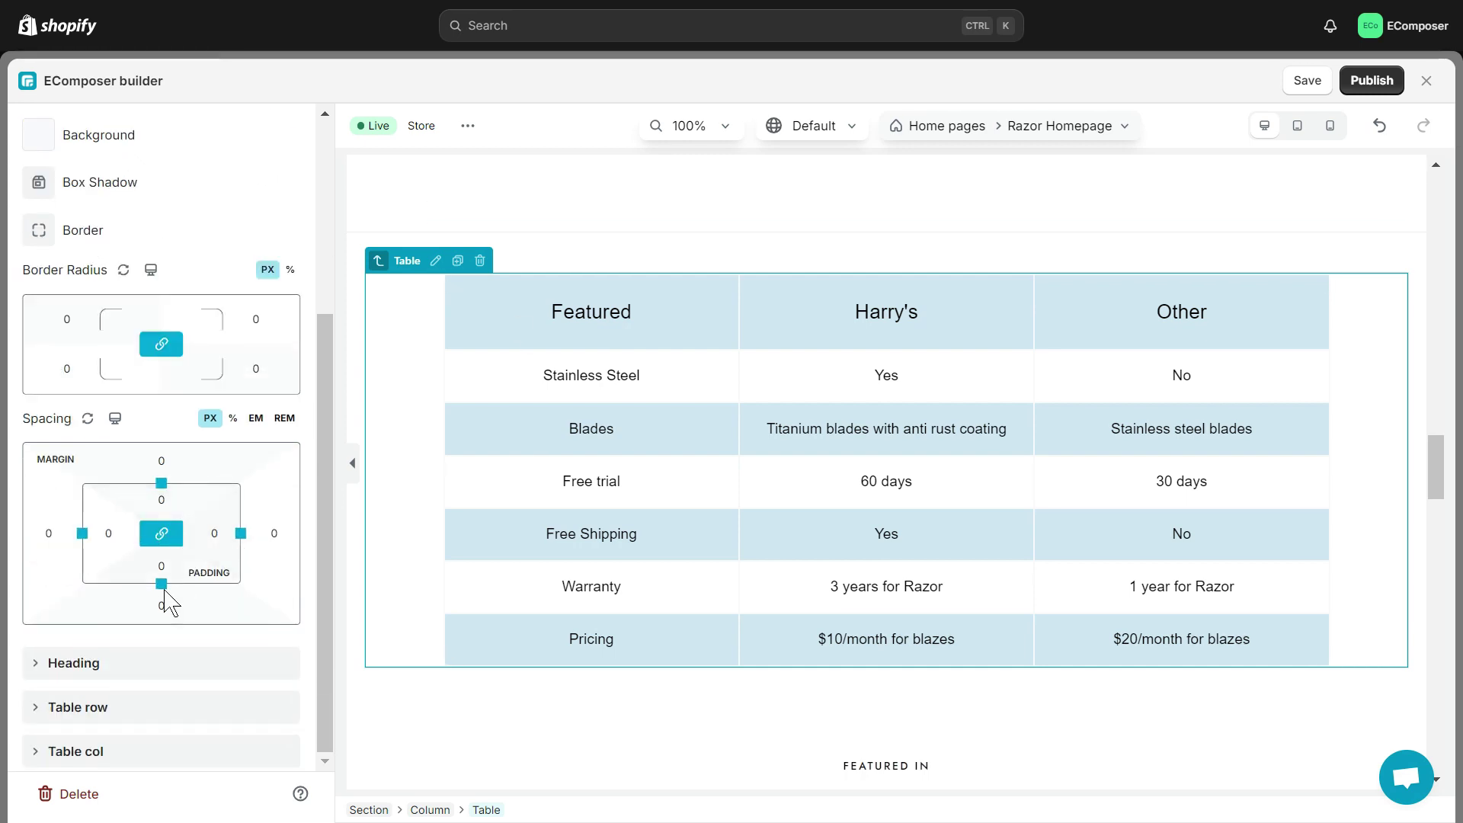
pyautogui.click(117, 663)
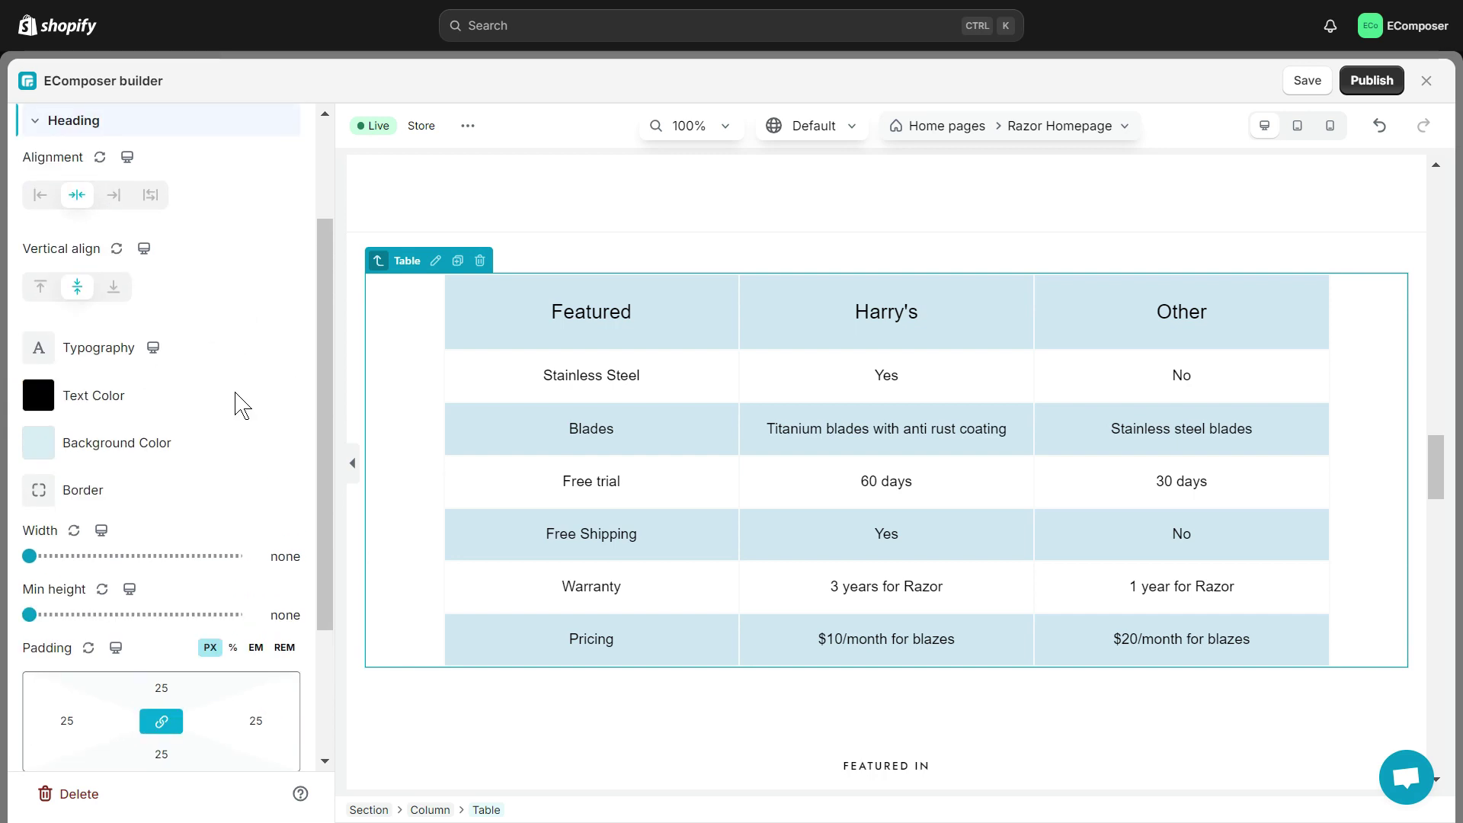
pyautogui.click(39, 195)
pyautogui.click(114, 196)
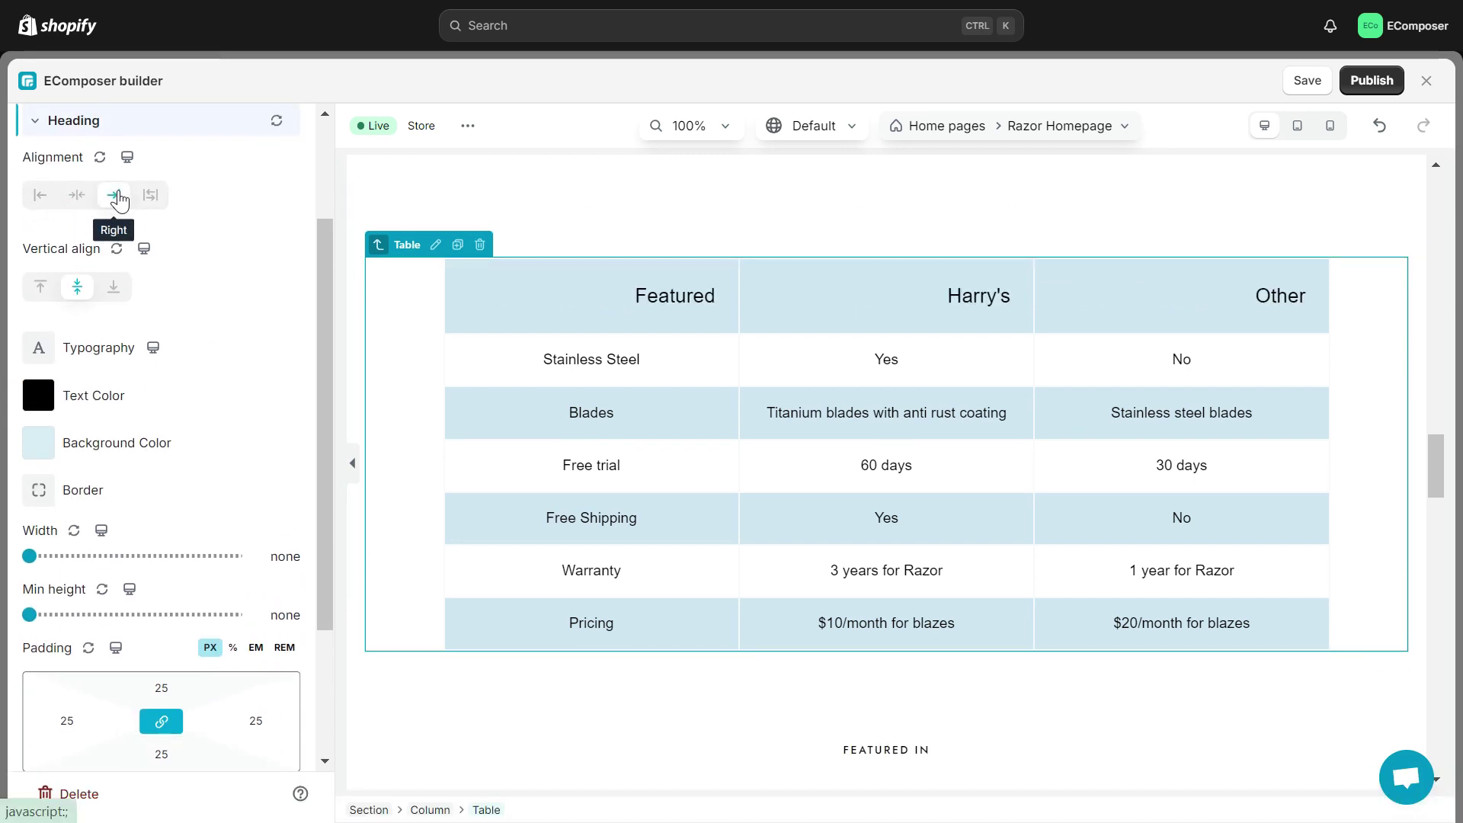
pyautogui.click(77, 195)
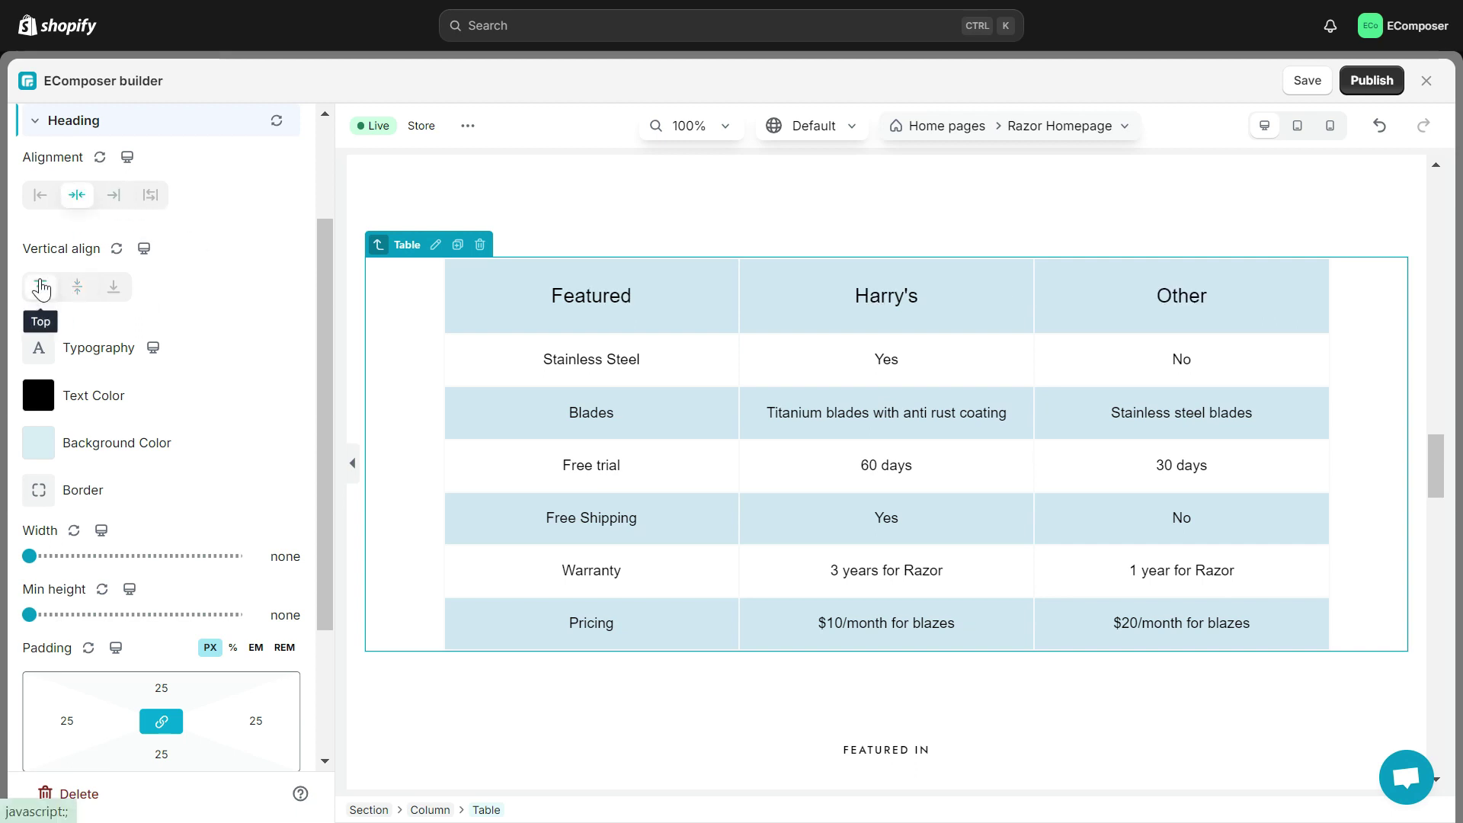
# Step: Set the table heading's font family to Jost from Google Fonts
pyautogui.click(98, 347)
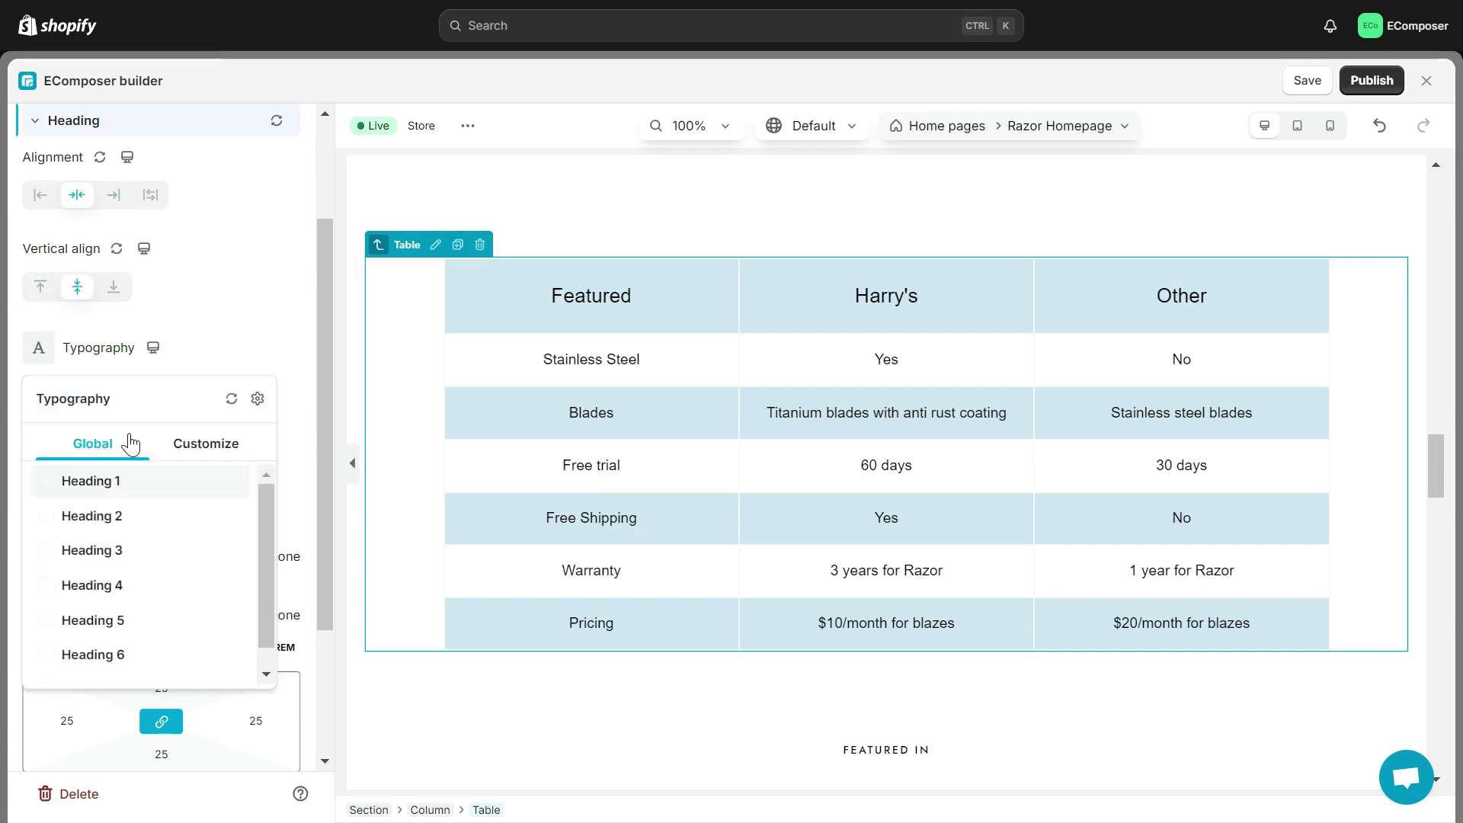
pyautogui.click(202, 443)
pyautogui.click(202, 502)
pyautogui.write('J')
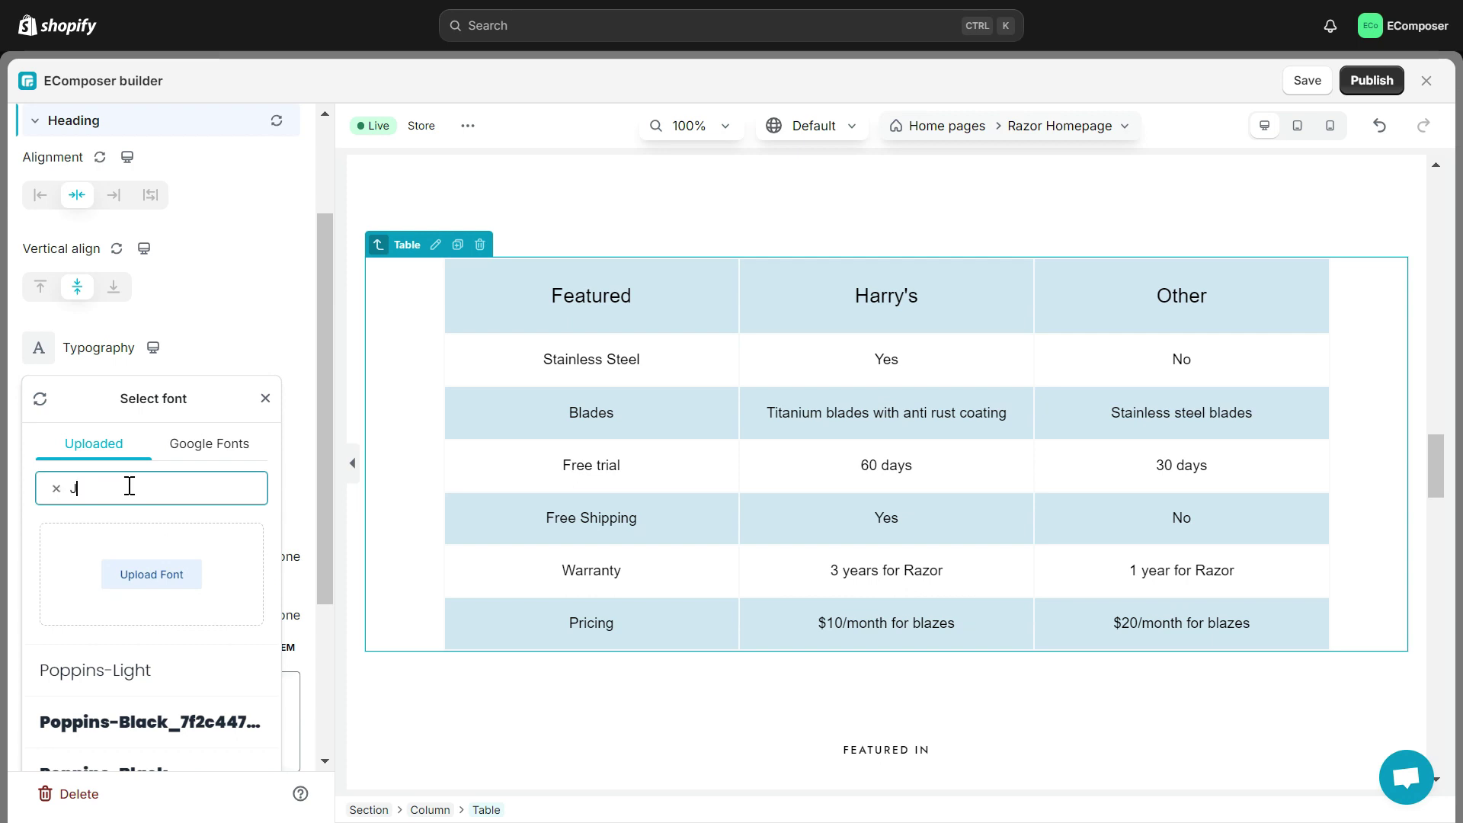
pyautogui.click(55, 489)
pyautogui.click(209, 443)
pyautogui.click(121, 489)
pyautogui.write('Jost')
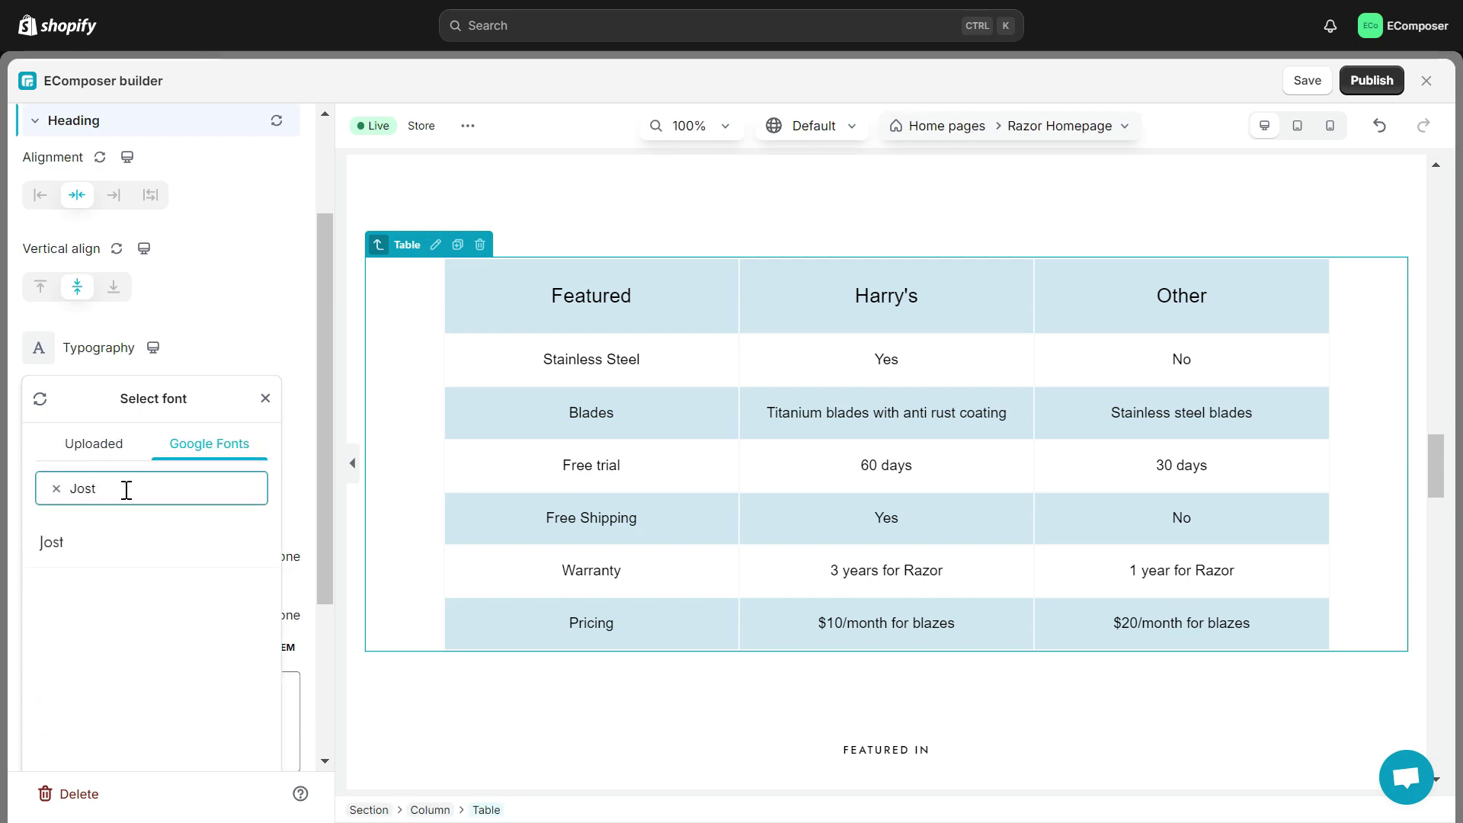
pyautogui.click(248, 543)
pyautogui.click(218, 282)
# Step: Give the table heading text a bolder font weight and a white background
pyautogui.click(42, 347)
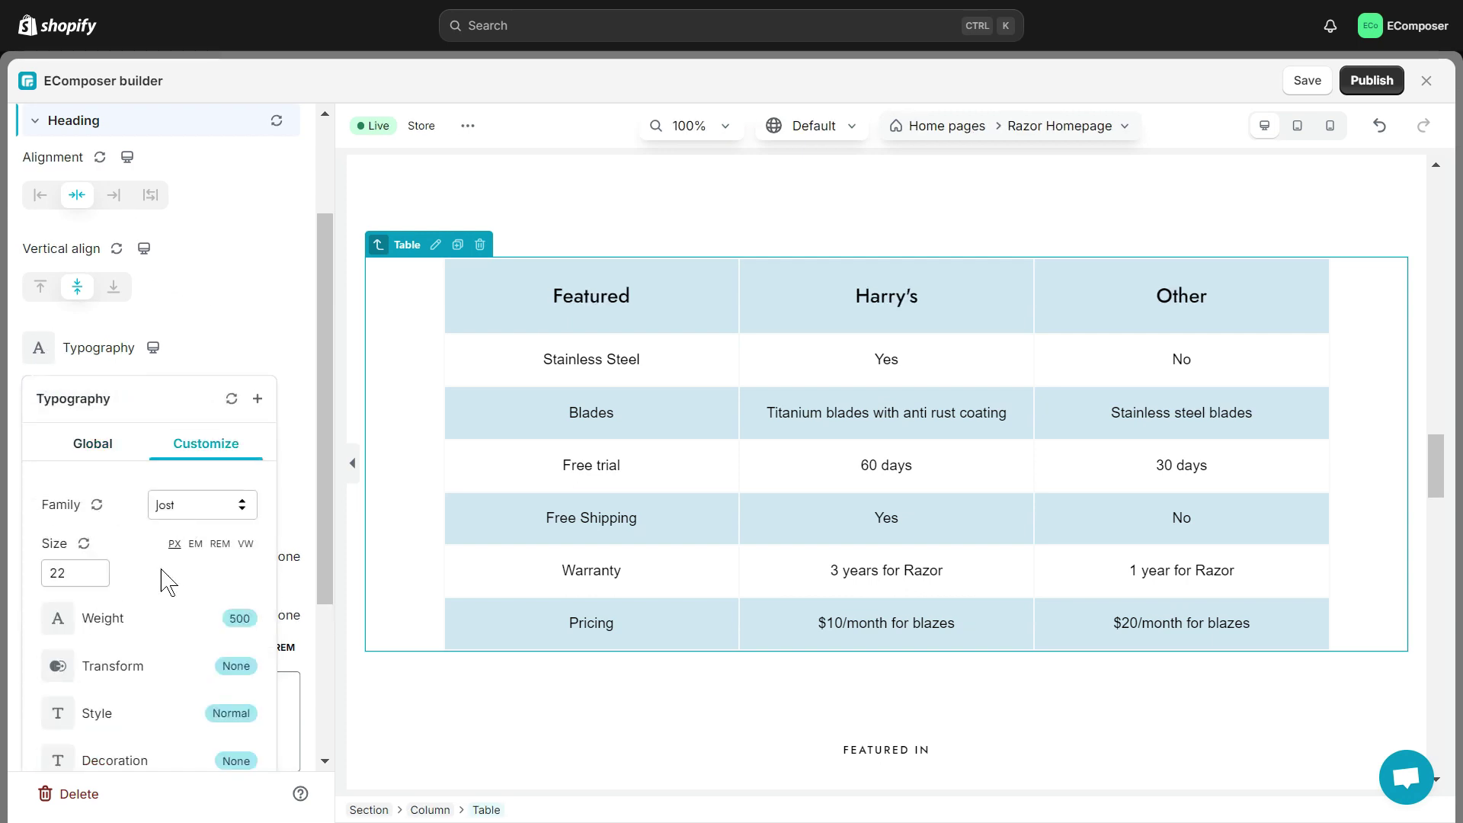
pyautogui.scroll(-3, 160, 585)
pyautogui.click(62, 480)
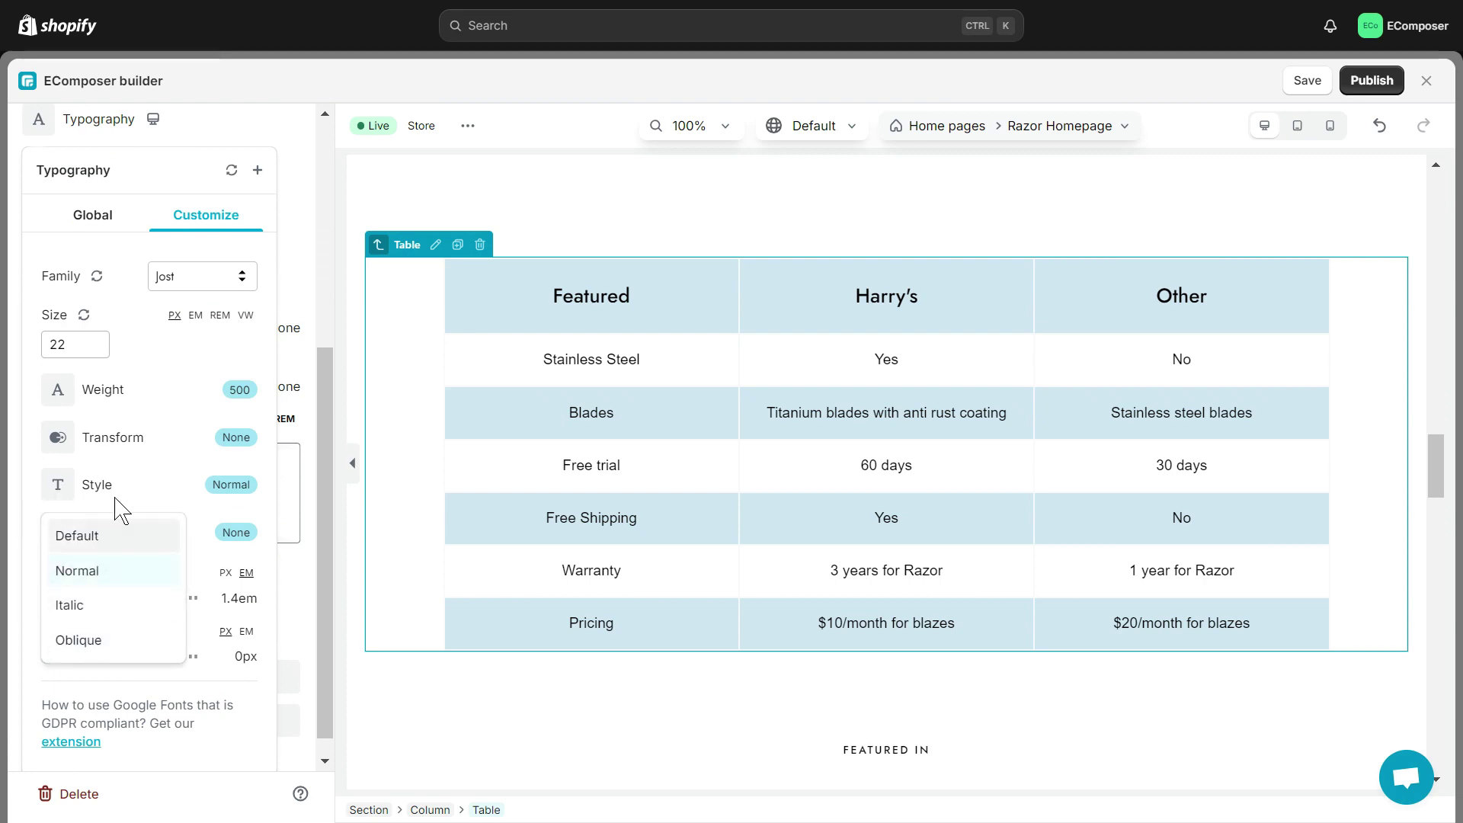
pyautogui.click(242, 396)
pyautogui.click(71, 647)
pyautogui.click(285, 284)
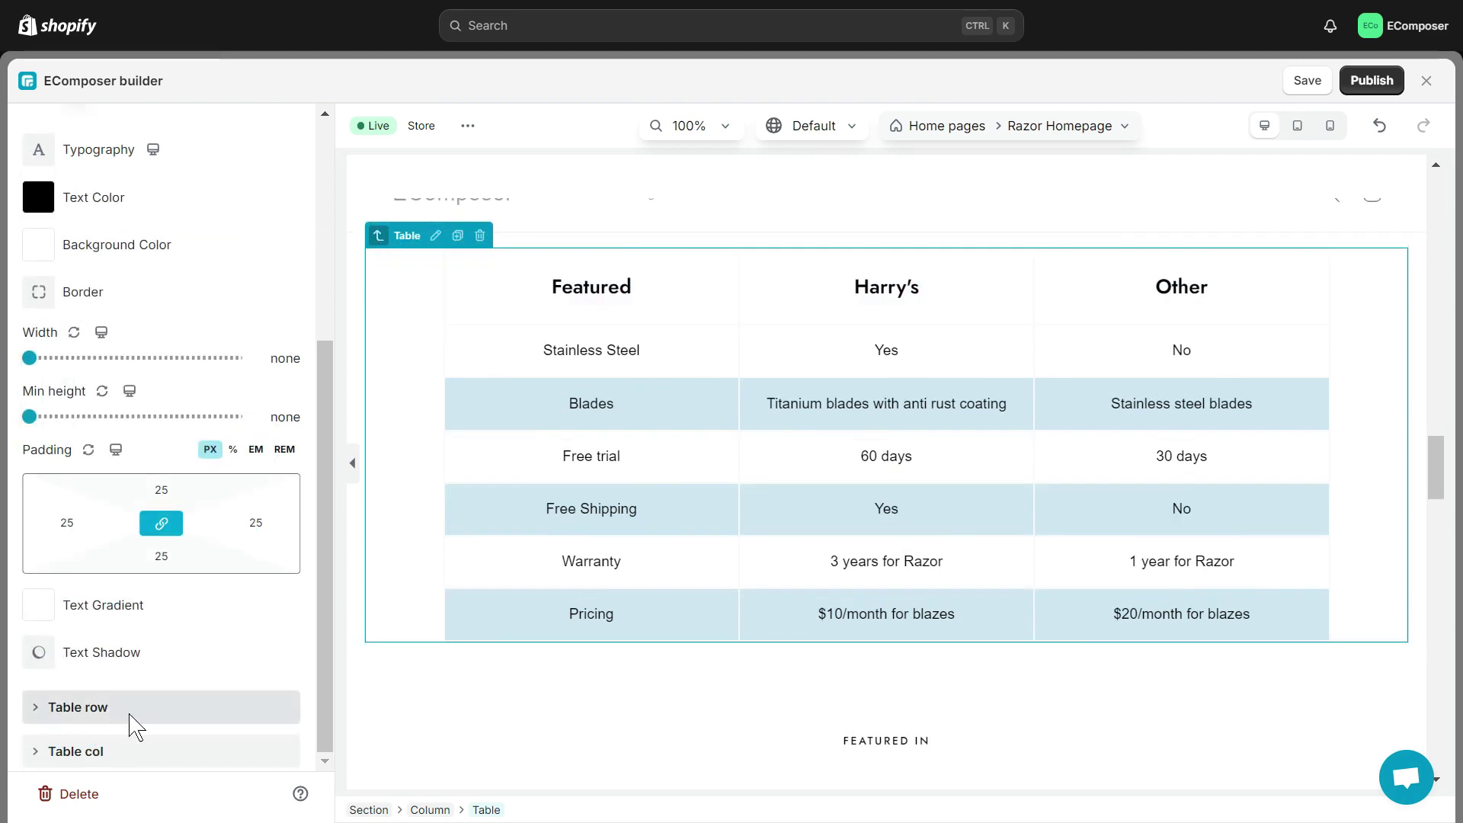
# Step: Try the Double border style on the table rows and switch the style to Solid
pyautogui.click(130, 715)
pyautogui.click(41, 338)
pyautogui.click(235, 450)
pyautogui.click(68, 633)
pyautogui.click(238, 444)
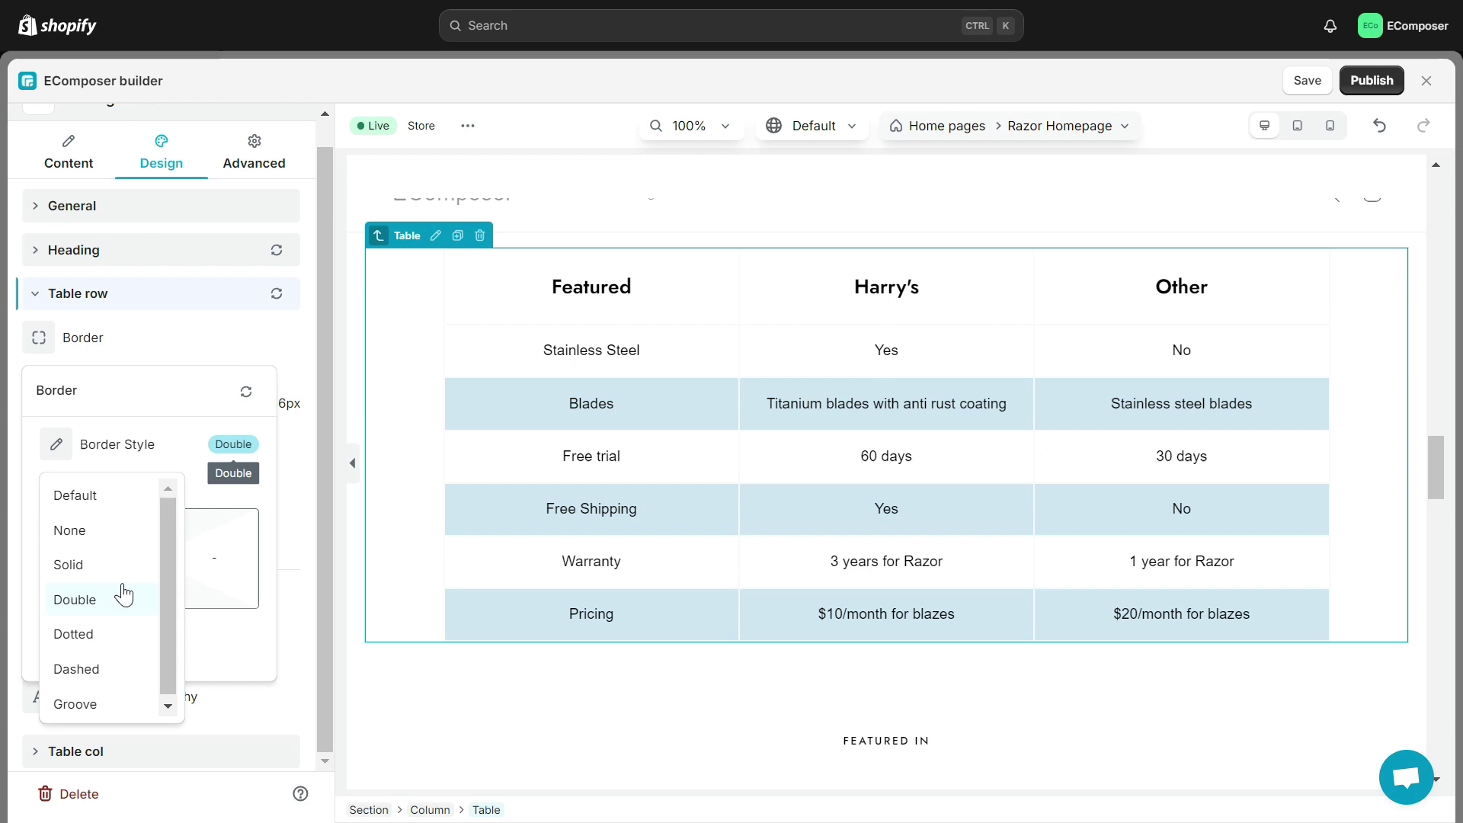
pyautogui.click(68, 562)
pyautogui.click(238, 445)
pyautogui.click(173, 350)
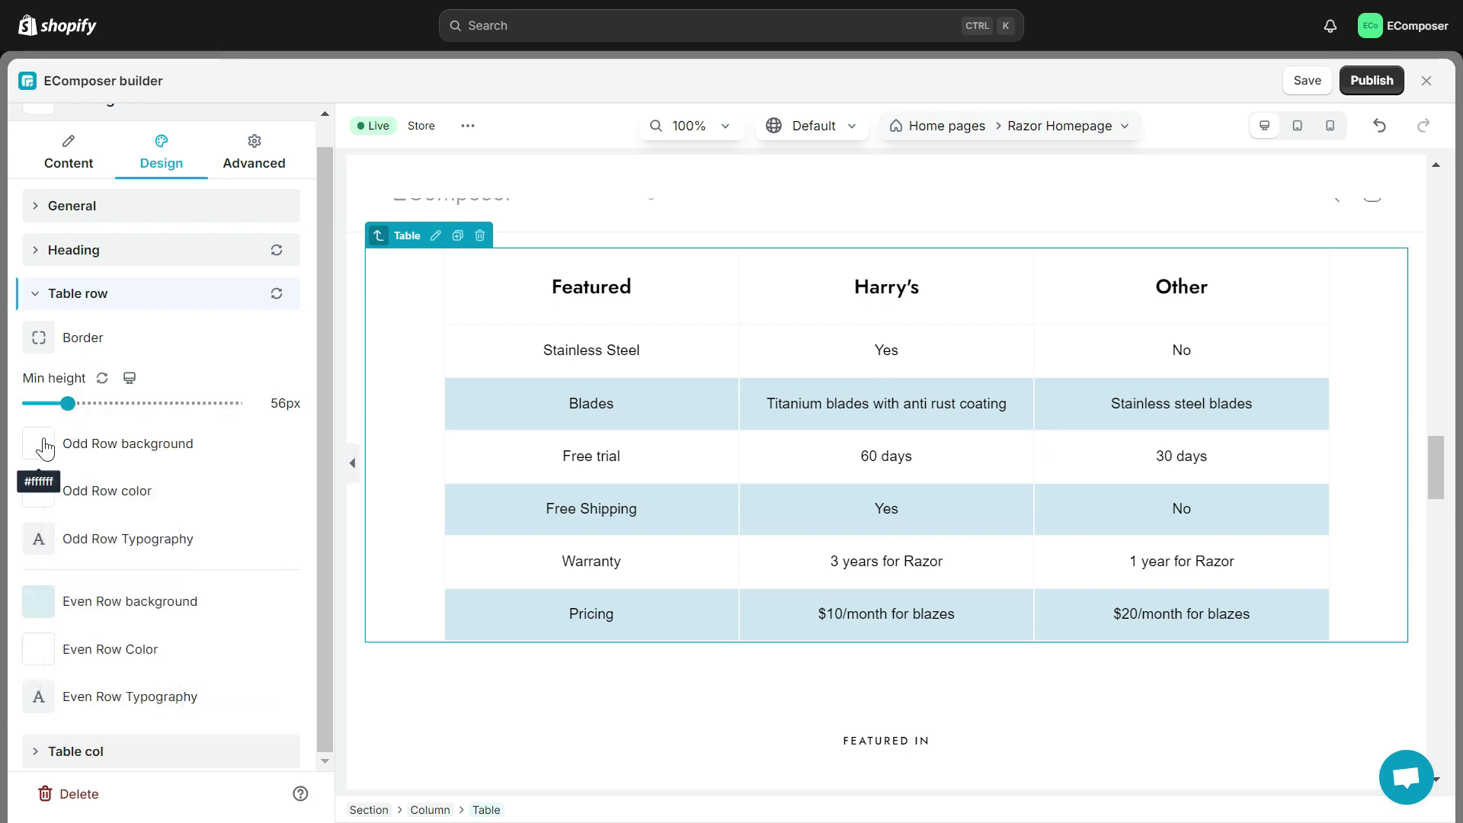
# Step: Try a dusty pink #d4aeae background on the odd rows and restore it to #ffffff
pyautogui.click(38, 443)
pyautogui.click(151, 239)
pyautogui.click(70, 234)
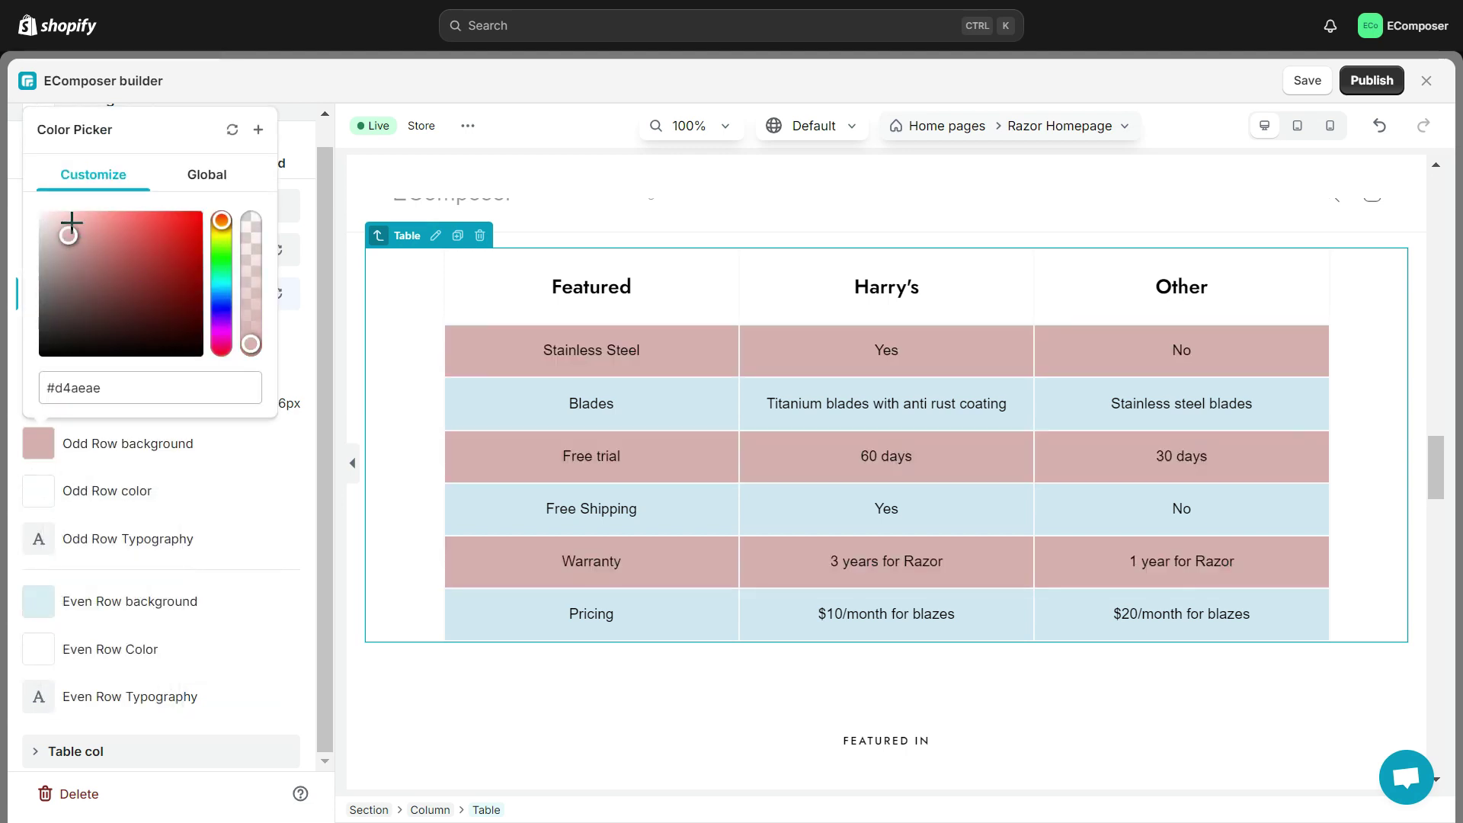
pyautogui.moveTo(101, 388); pyautogui.dragTo(47, 387)
pyautogui.write('#ffffff')
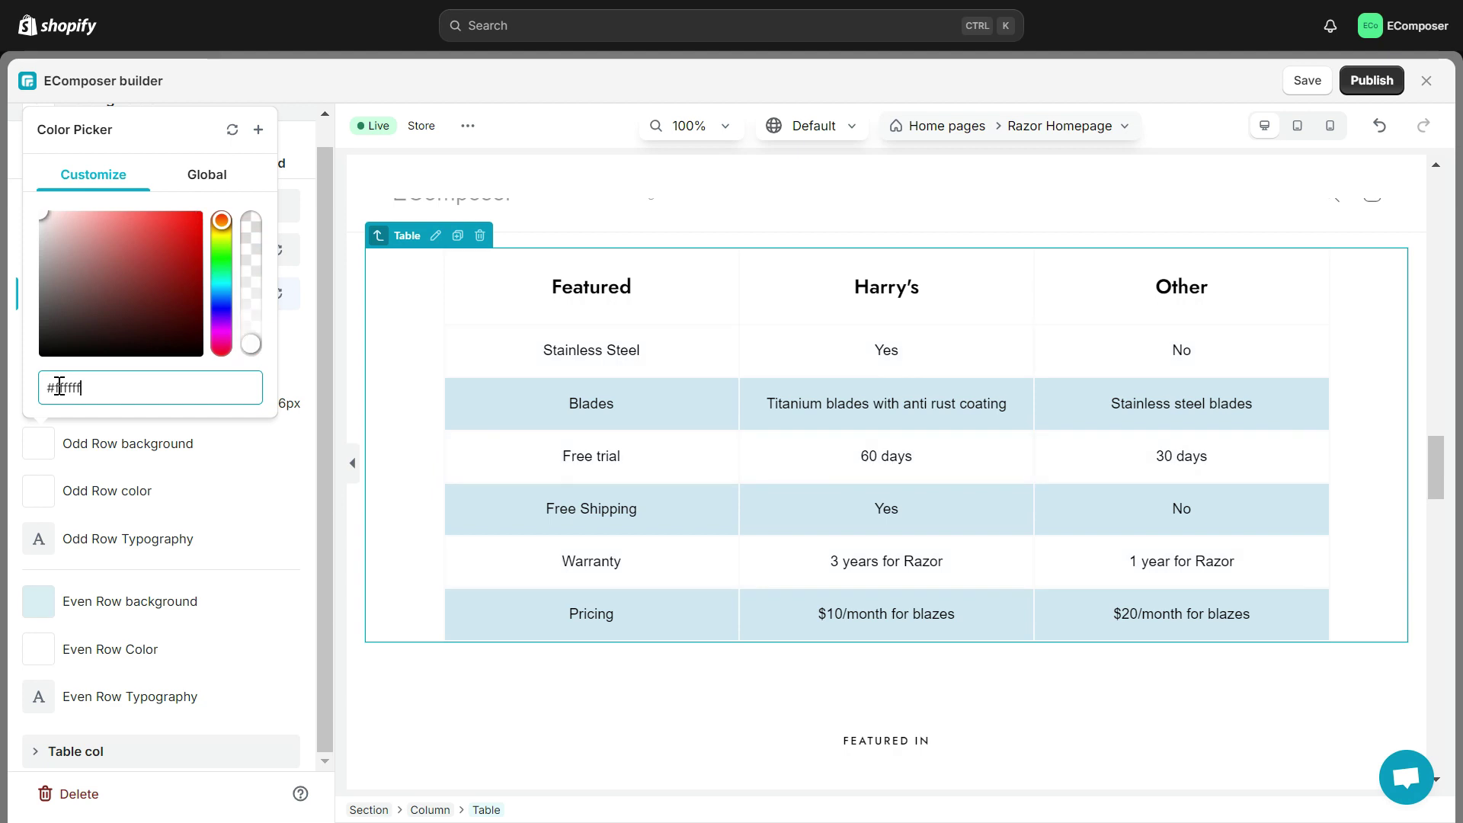
pyautogui.click(292, 341)
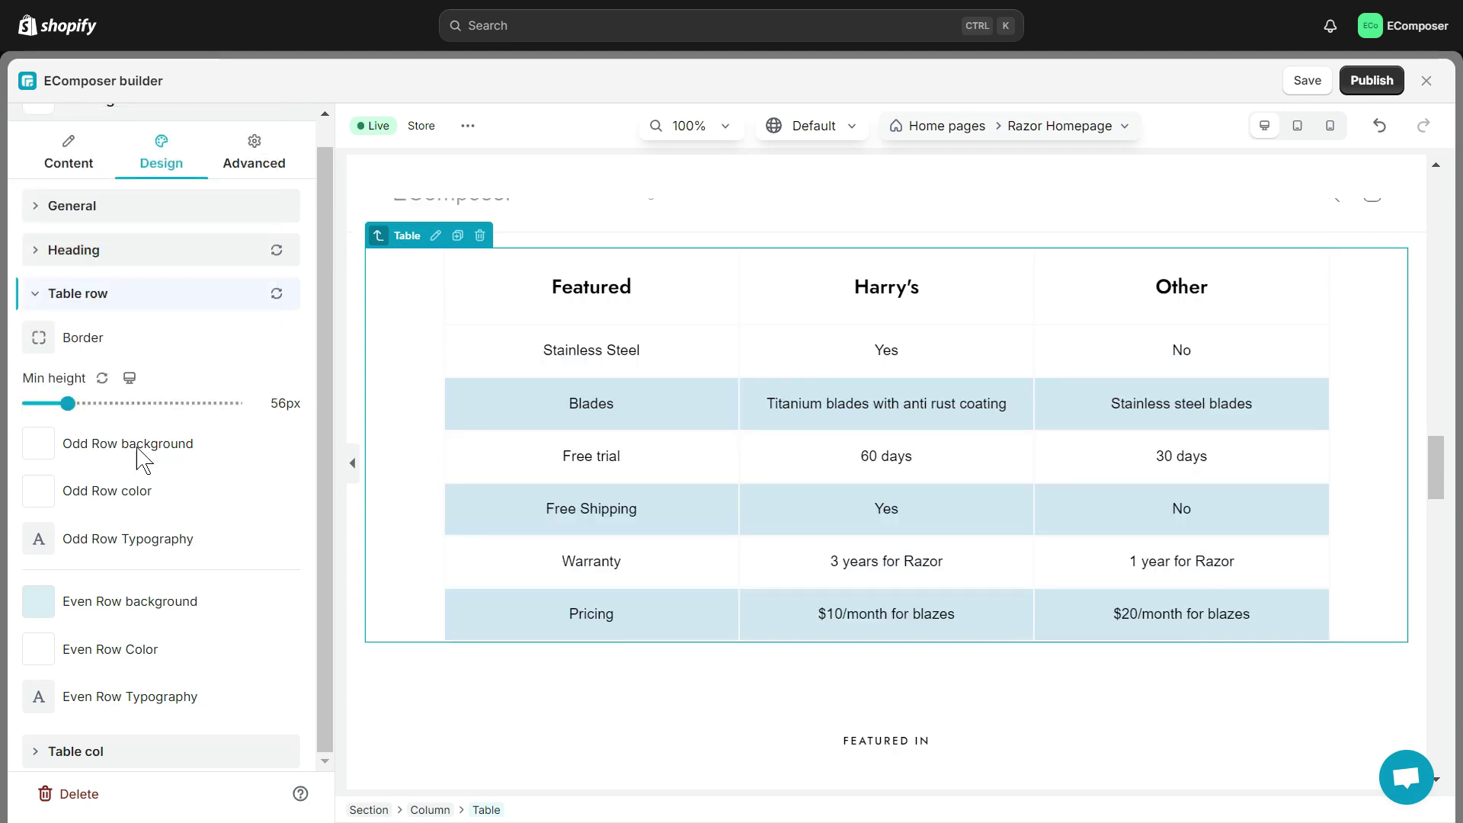
# Step: Set the odd row typography to the Google font Jost at a size of 20 px
pyautogui.click(38, 491)
pyautogui.click(42, 539)
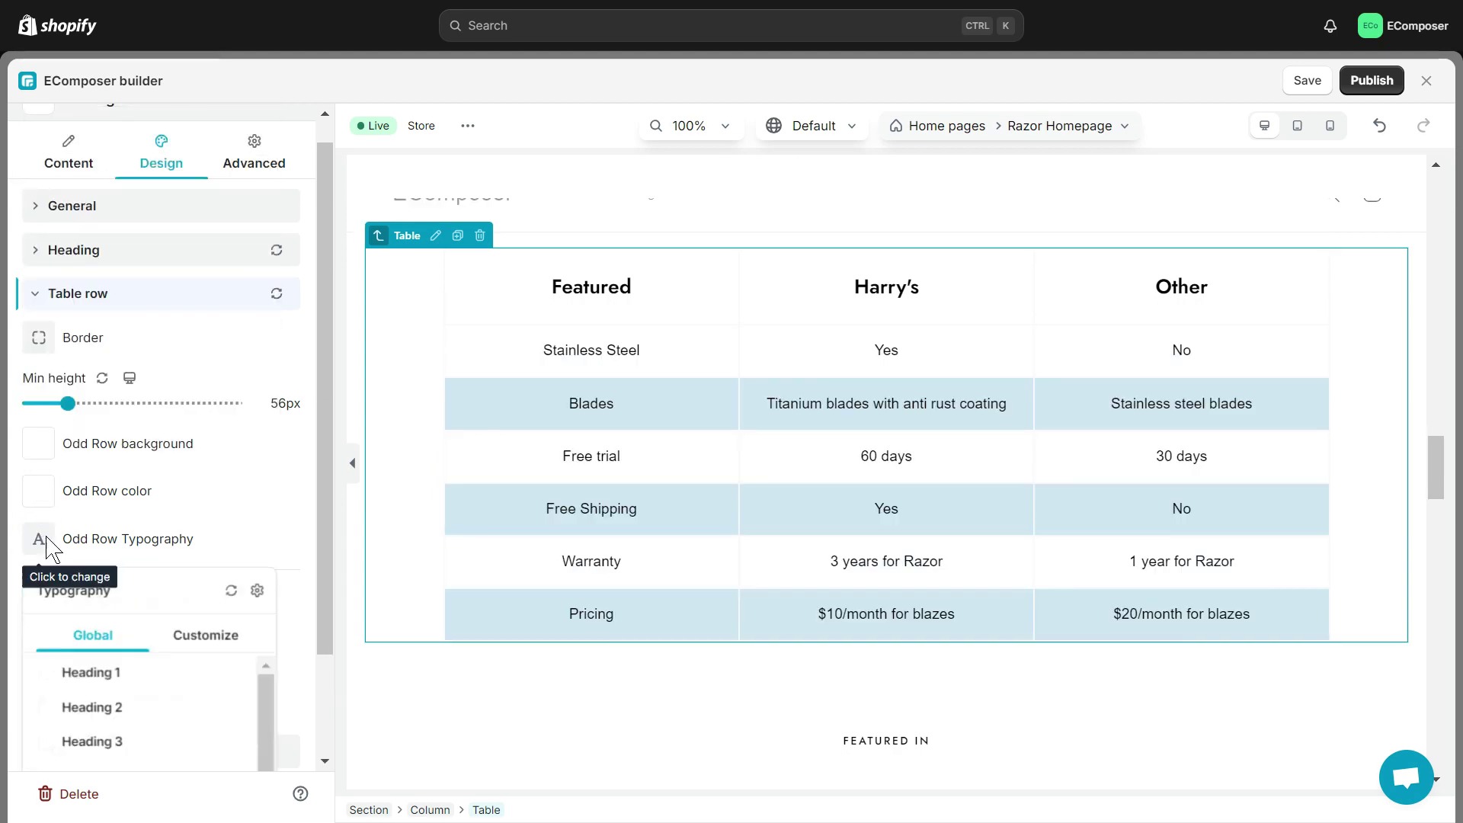
pyautogui.scroll(-2, 114, 534)
pyautogui.click(203, 509)
pyautogui.click(200, 251)
pyautogui.click(199, 192)
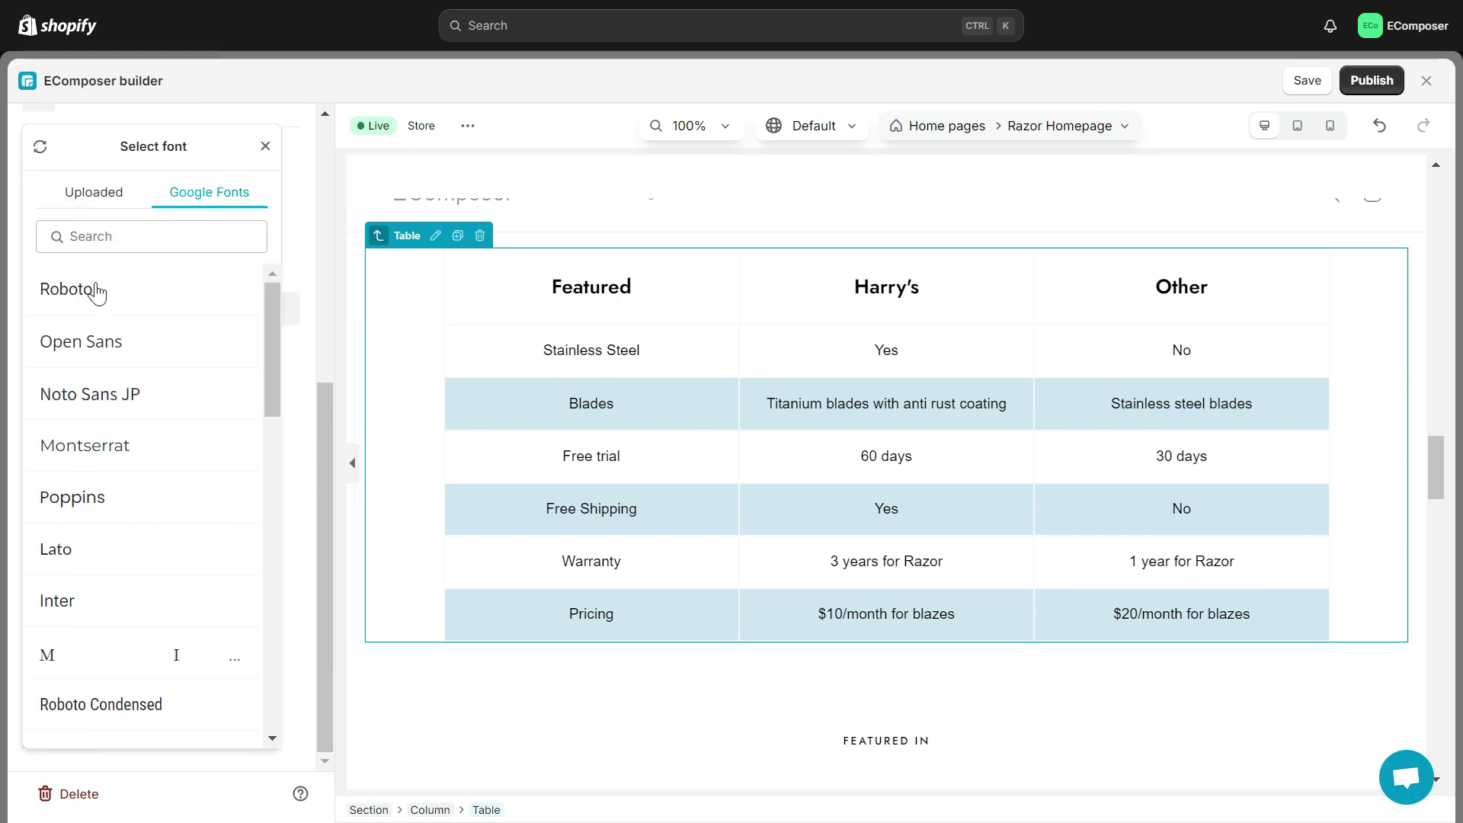
pyautogui.click(140, 237)
pyautogui.write('Jost')
pyautogui.click(221, 291)
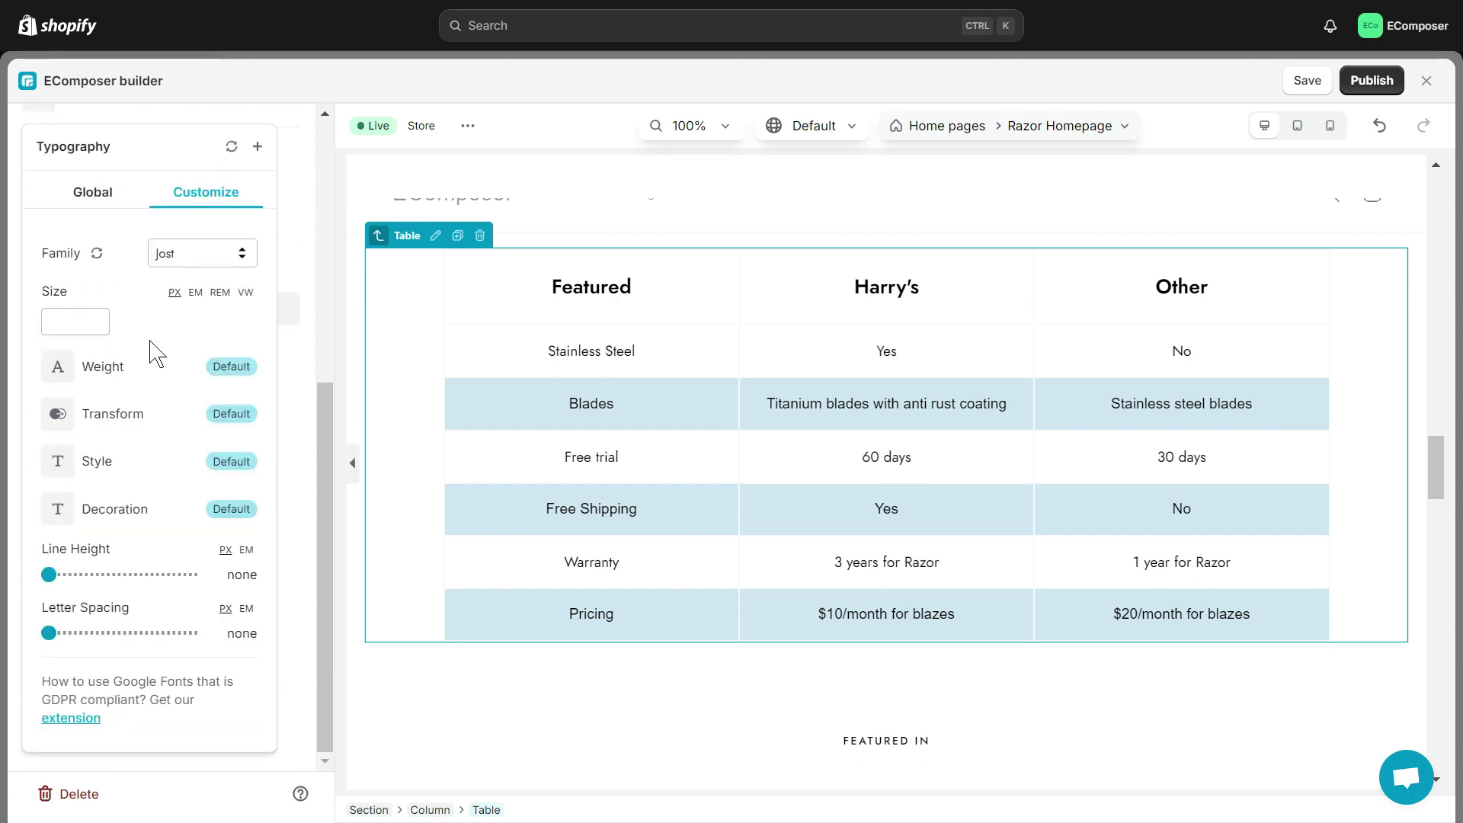
pyautogui.click(295, 256)
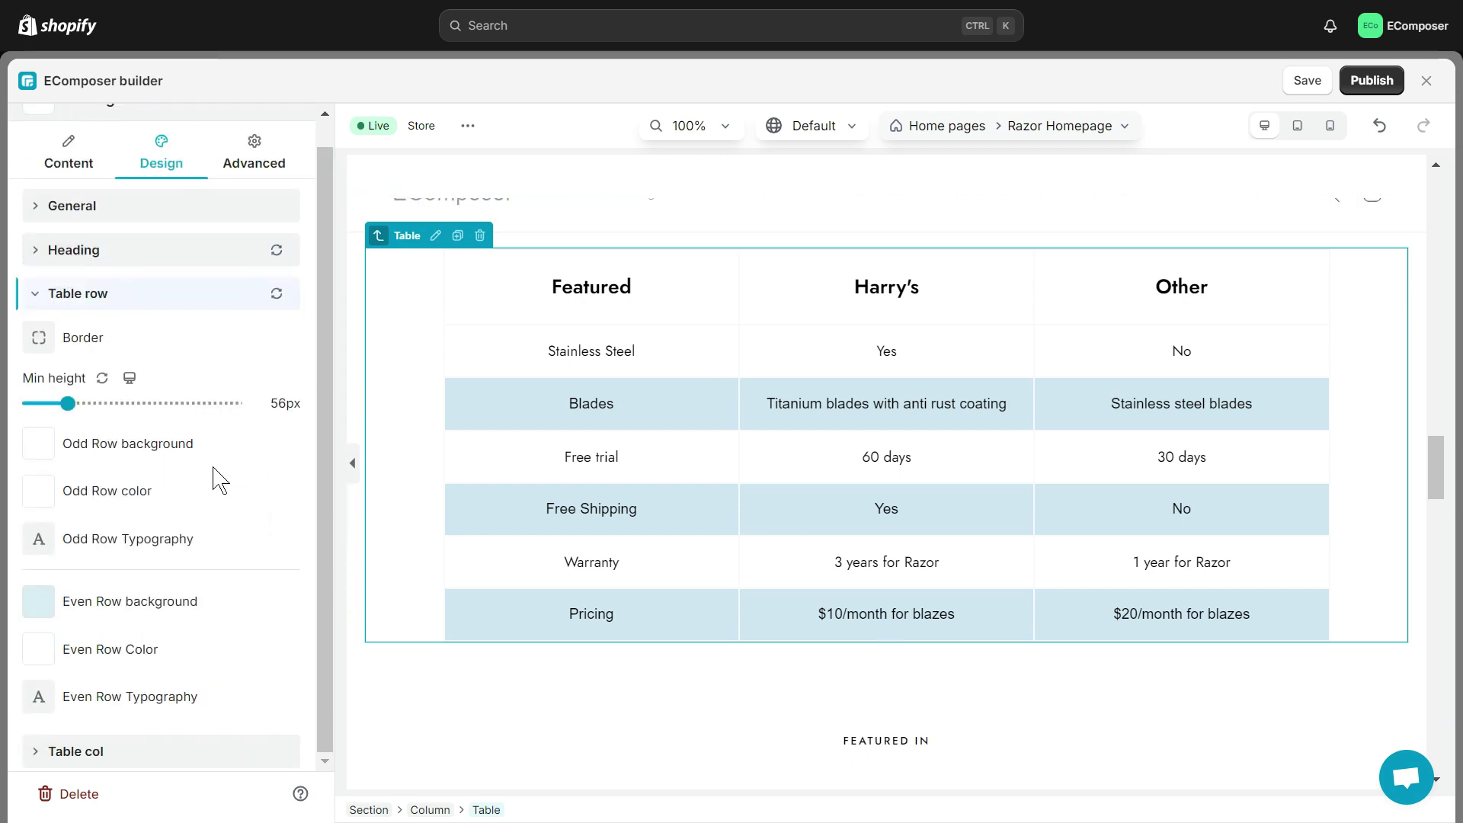
# Step: Set the even row background color to white
pyautogui.click(38, 602)
pyautogui.moveTo(176, 545); pyautogui.dragTo(44, 545)
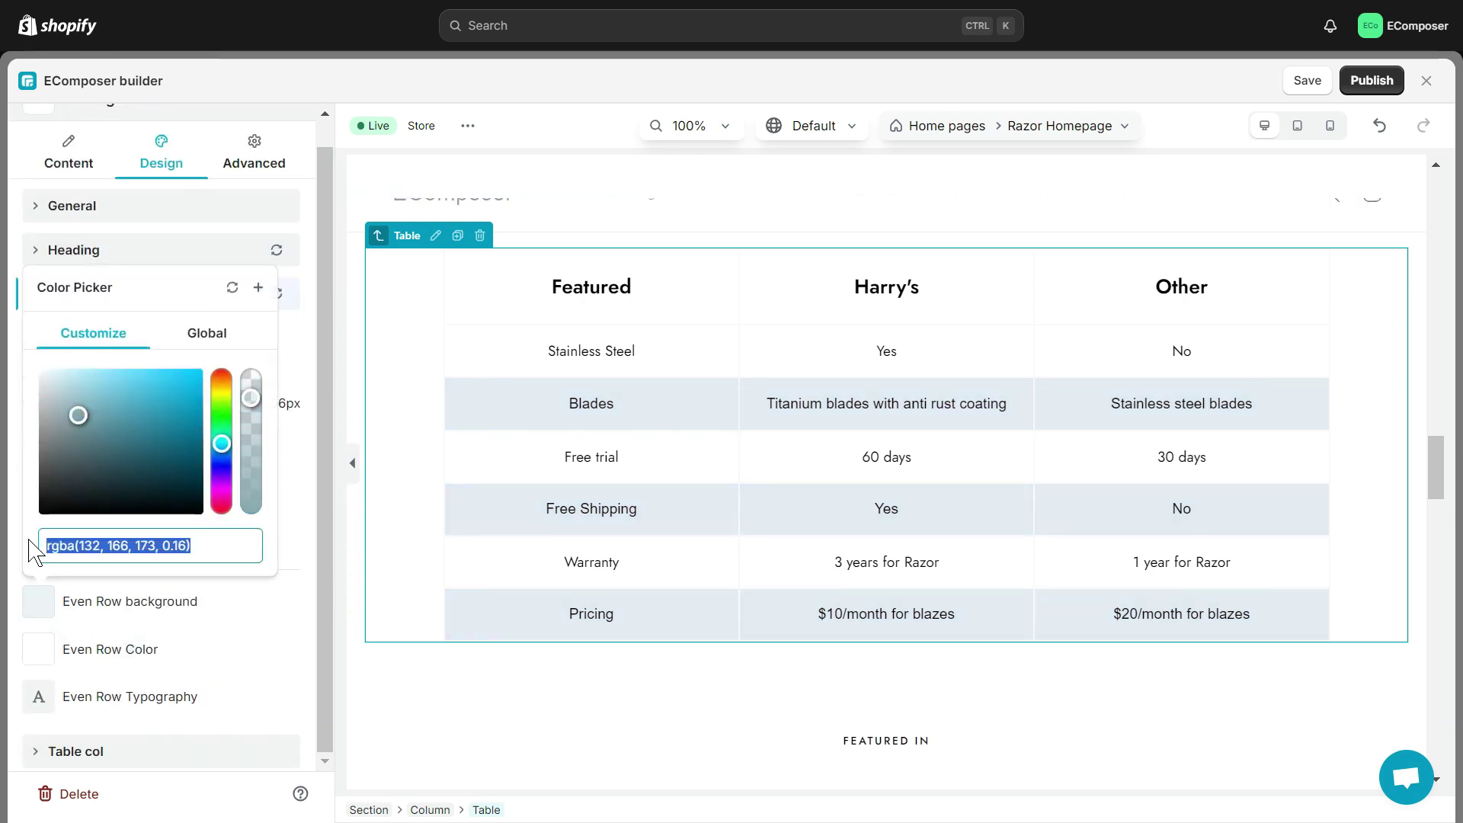
pyautogui.write('#ffffff')
pyautogui.click(326, 387)
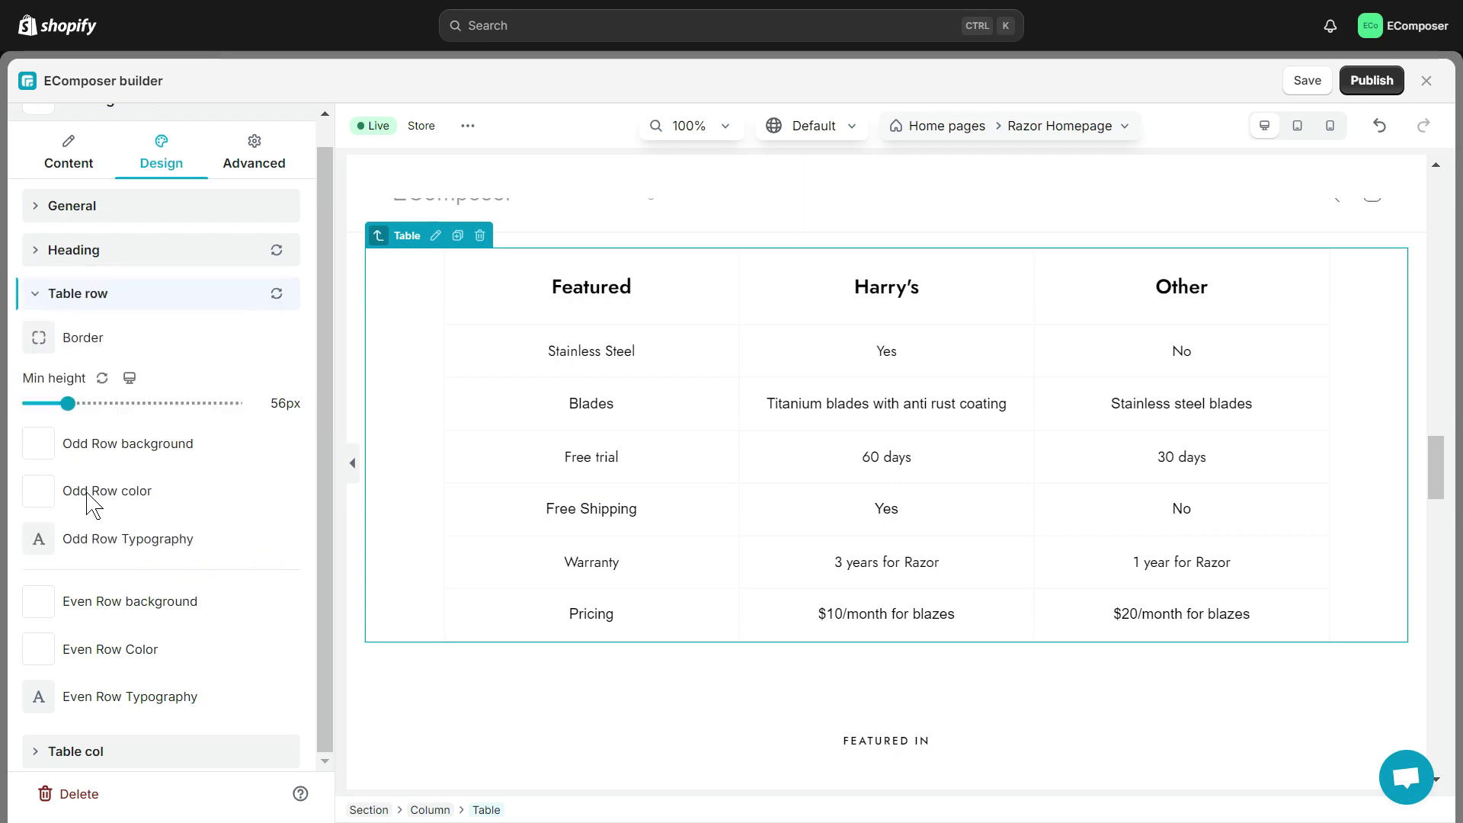
# Step: Set the even row typography's font family to Jost
pyautogui.click(34, 754)
pyautogui.click(206, 506)
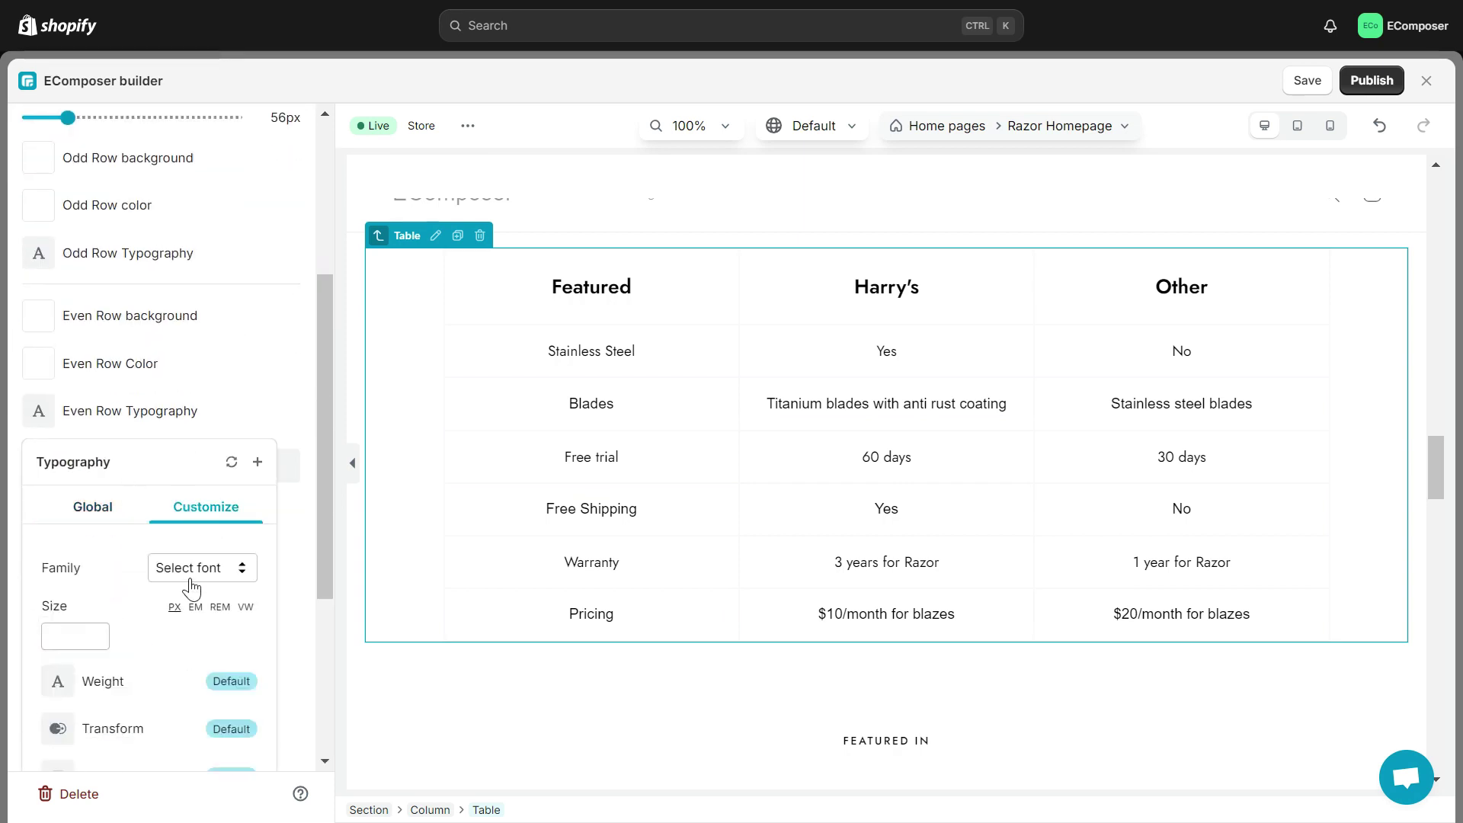
pyautogui.click(200, 566)
pyautogui.click(206, 543)
pyautogui.write('Jost')
pyautogui.click(92, 606)
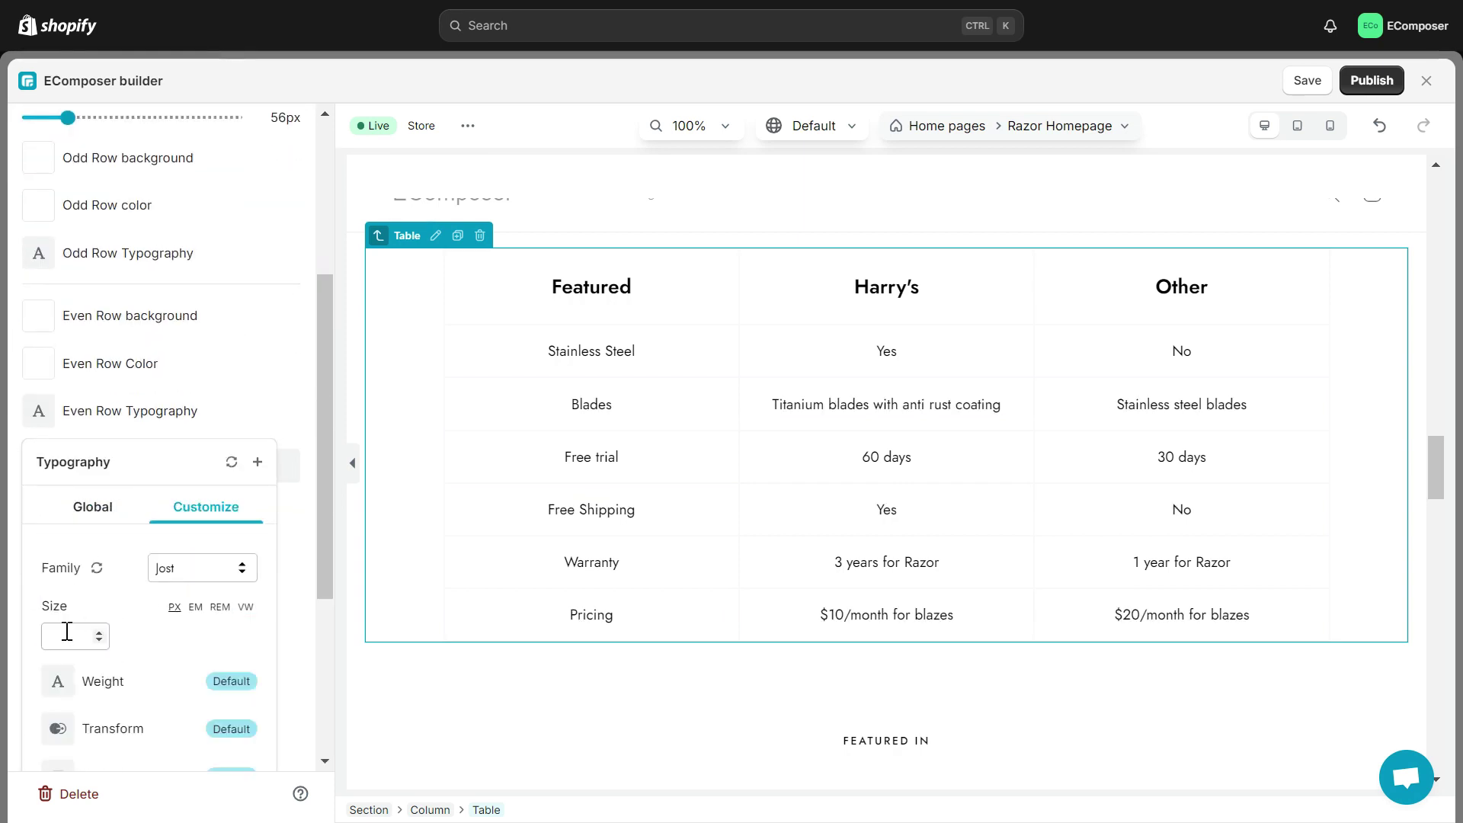
pyautogui.click(276, 396)
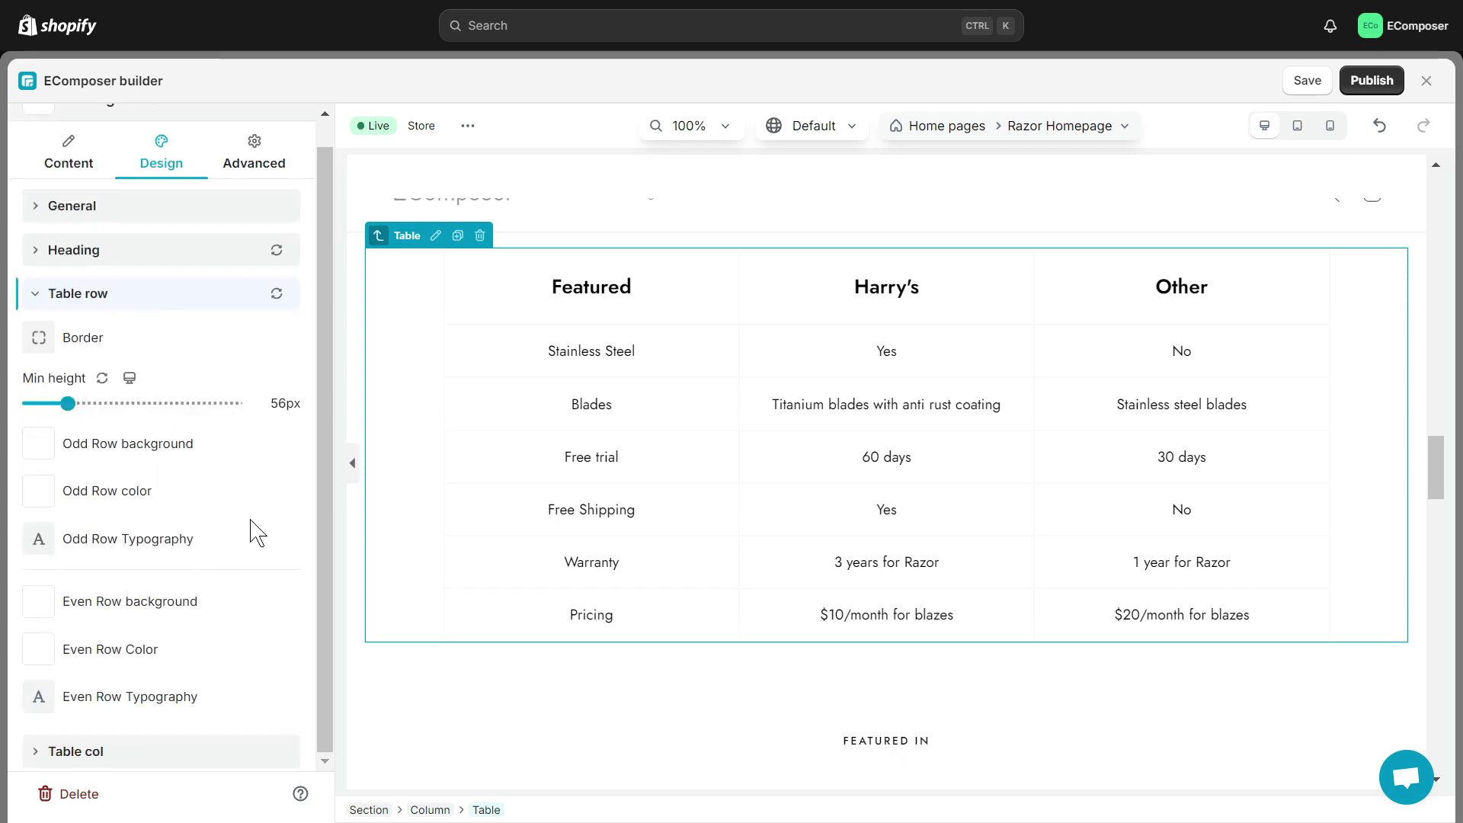
# Step: Open the odd row typography settings and select the font size value
pyautogui.click(38, 539)
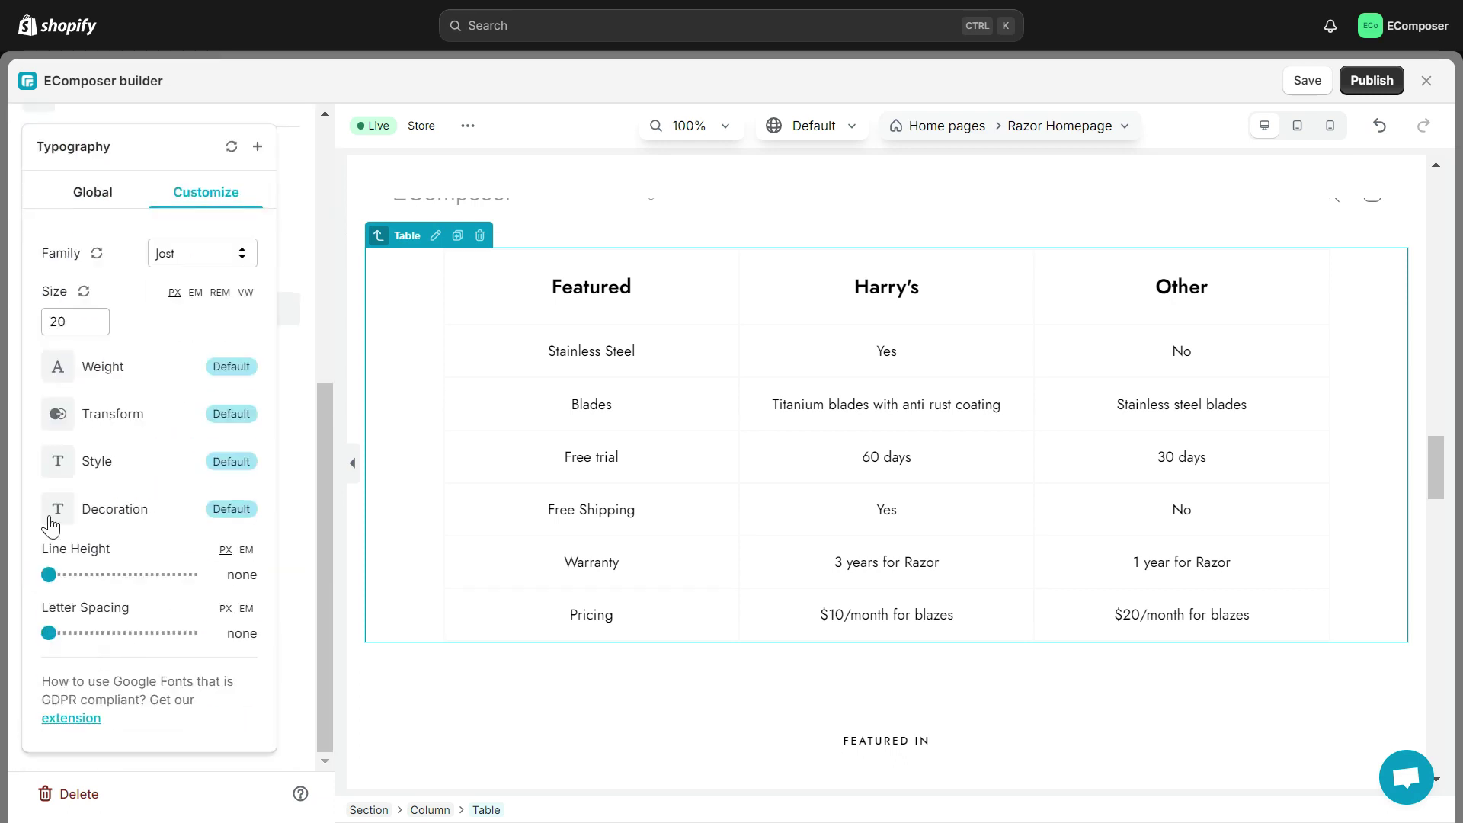
pyautogui.moveTo(73, 322); pyautogui.dragTo(29, 322)
pyautogui.click(293, 325)
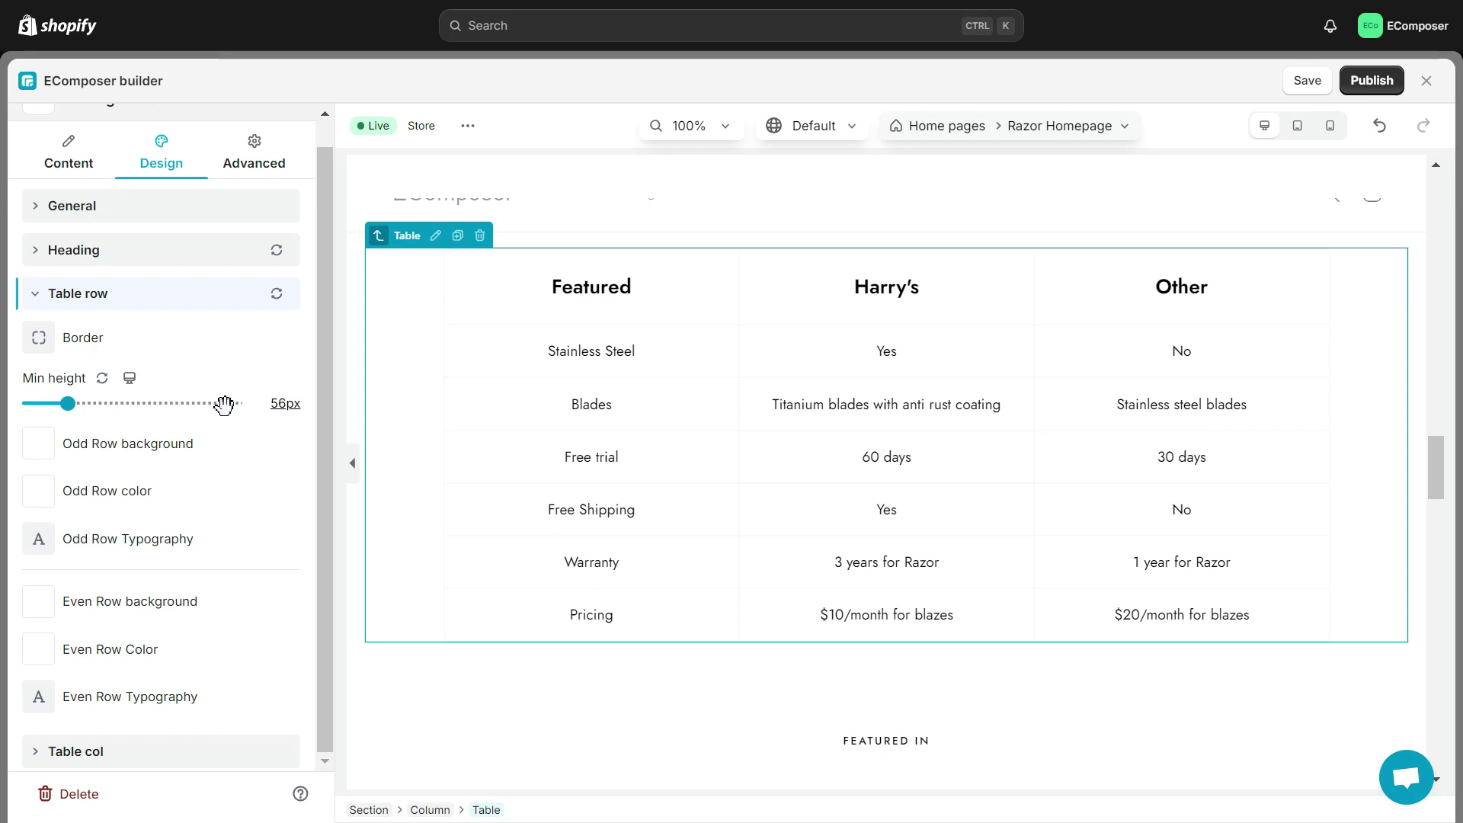
# Step: Try the Left, Right and Justify alignments on the table columns and set them back to Center
pyautogui.click(156, 755)
pyautogui.click(42, 203)
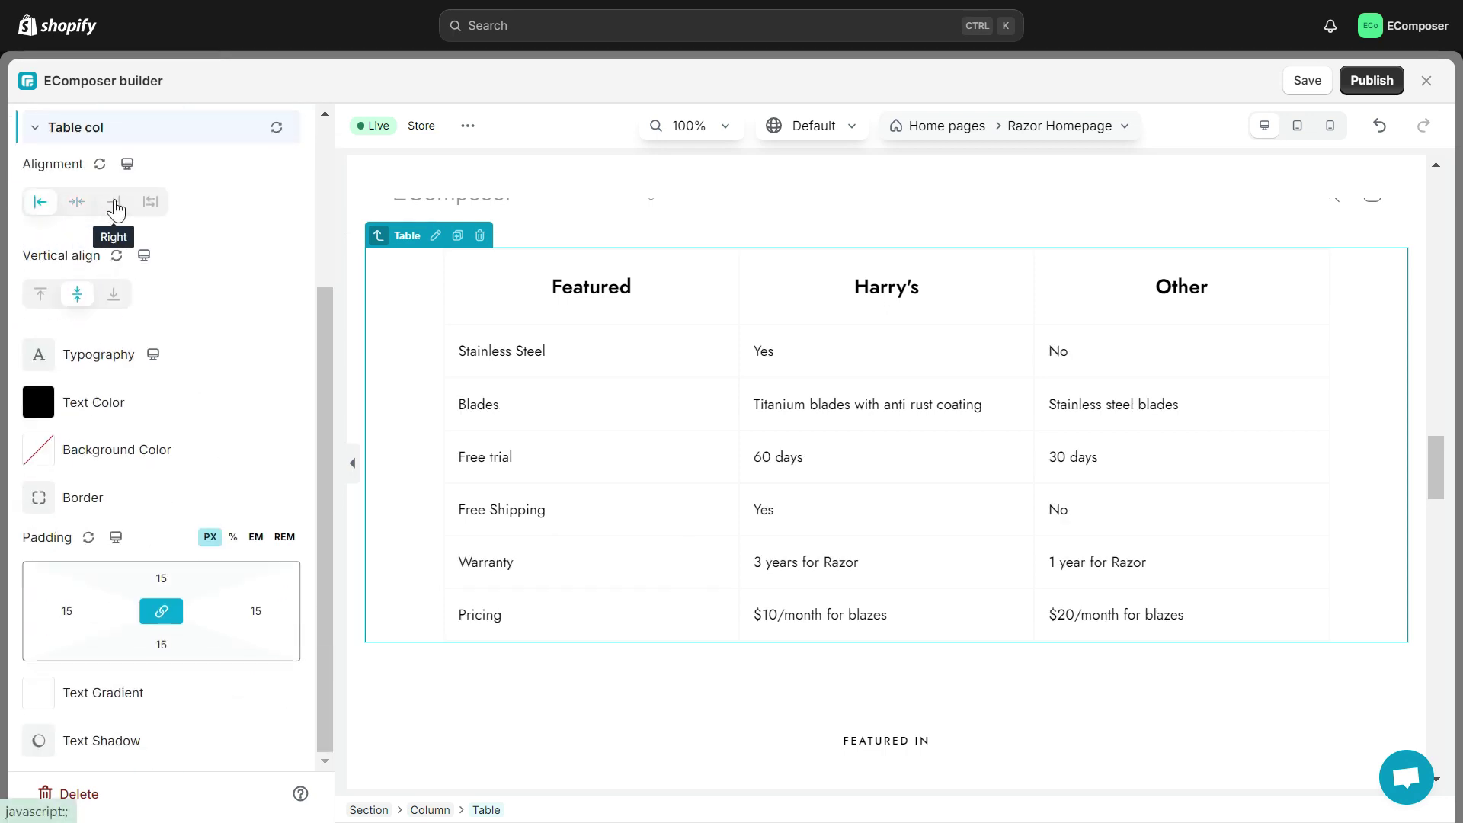
pyautogui.click(114, 202)
pyautogui.click(77, 202)
pyautogui.click(151, 203)
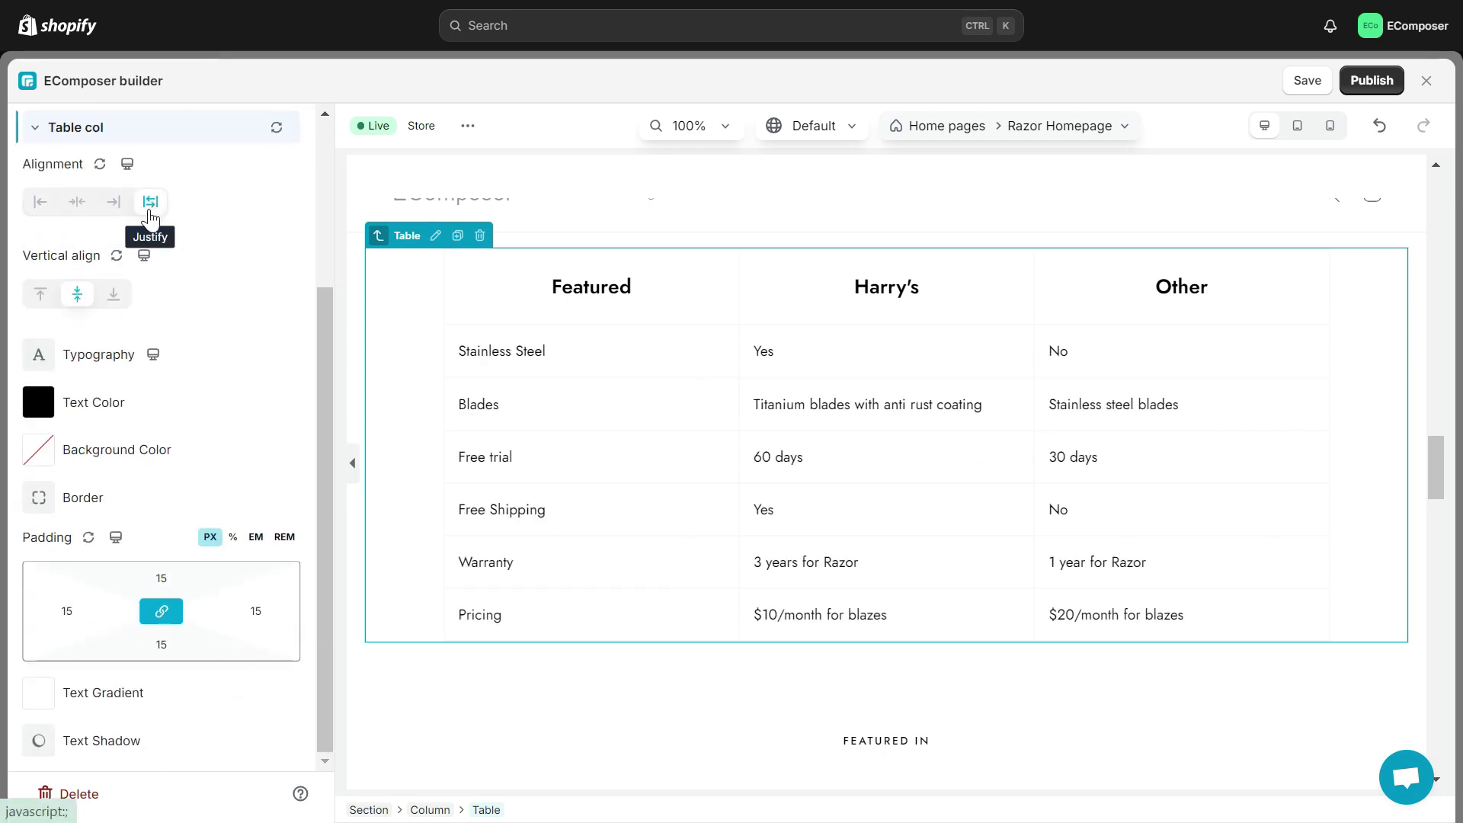
pyautogui.click(77, 202)
# Step: Try the Top and Bottom vertical alignments on the table columns and return to the middle option
pyautogui.click(40, 294)
pyautogui.click(114, 294)
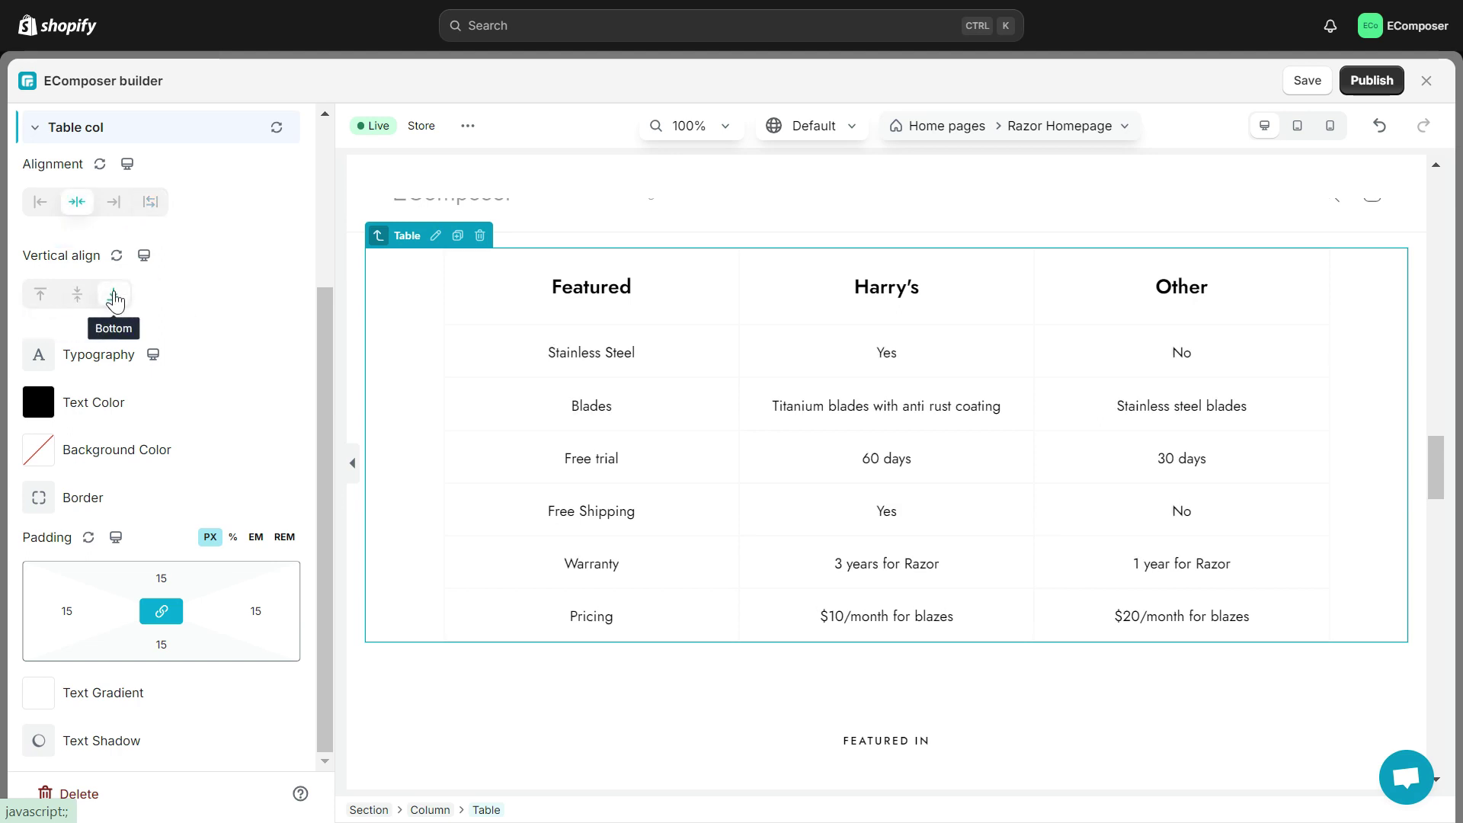
pyautogui.click(77, 294)
# Step: Set the table column typography's font family to Jost from Google Fonts
pyautogui.click(42, 358)
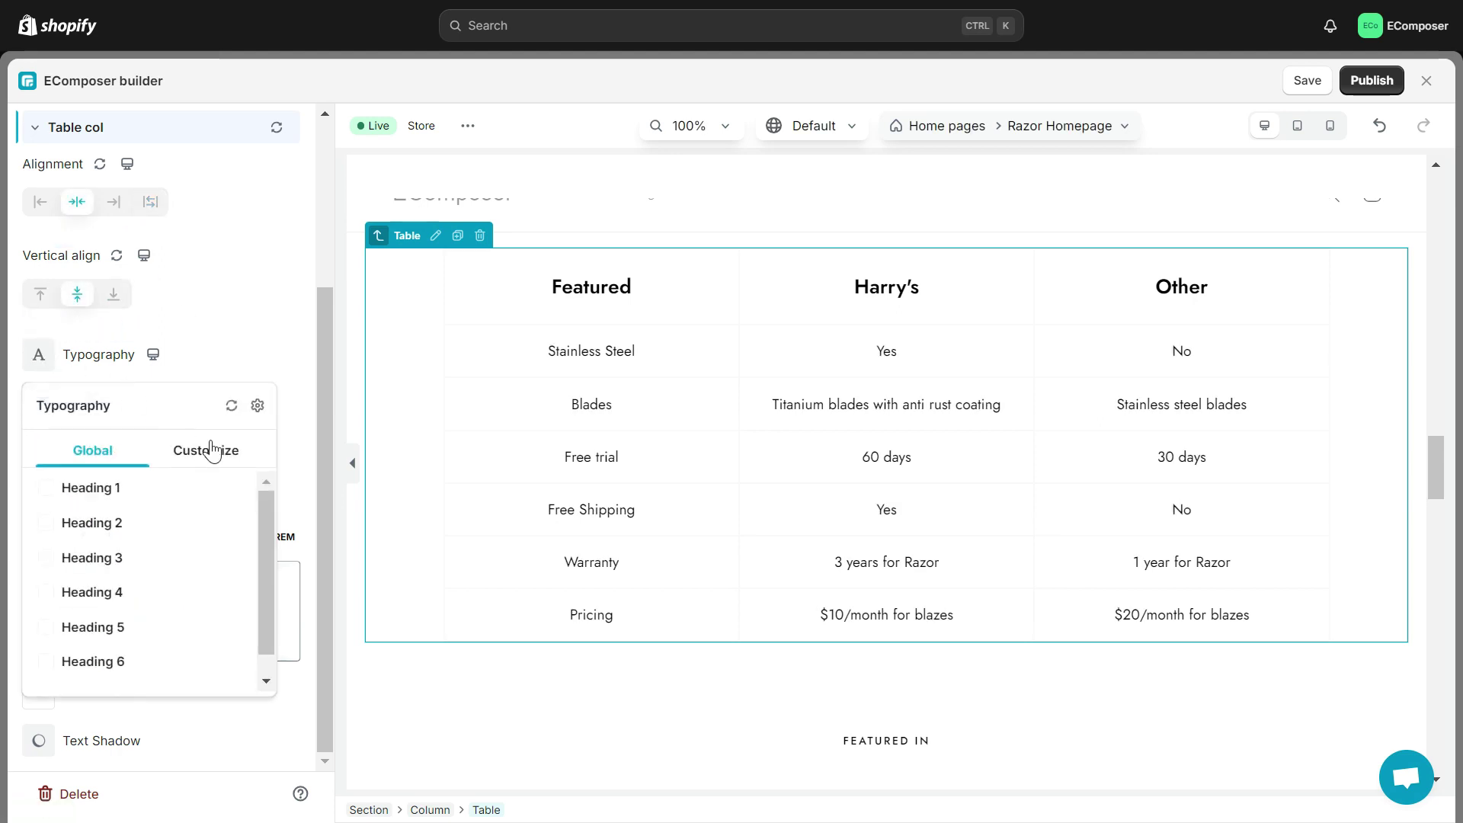
pyautogui.click(206, 450)
pyautogui.scroll(-3, 180, 491)
pyautogui.click(218, 298)
pyautogui.click(203, 240)
pyautogui.click(177, 266)
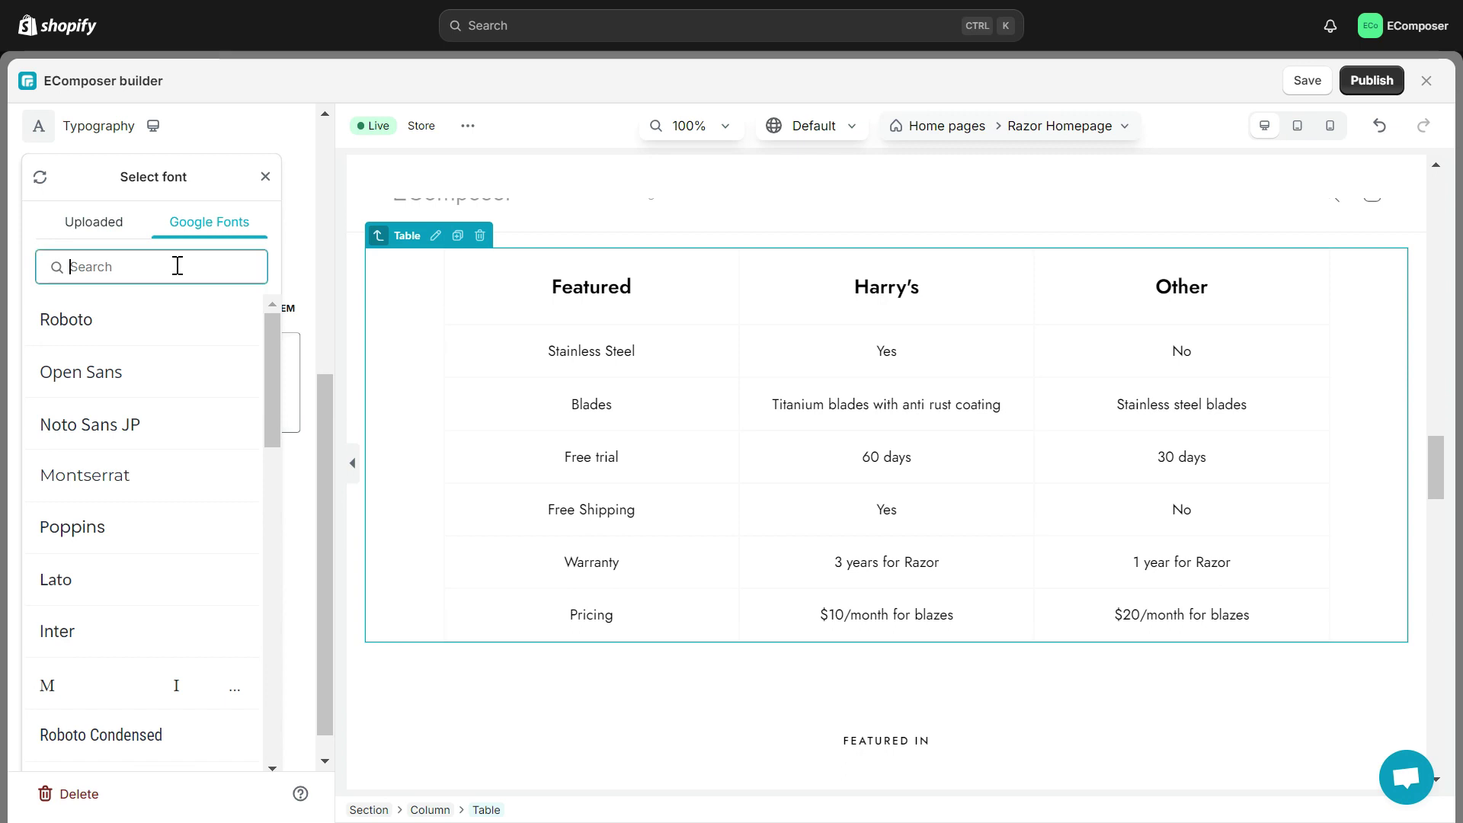
pyautogui.write('Jost')
pyautogui.click(244, 320)
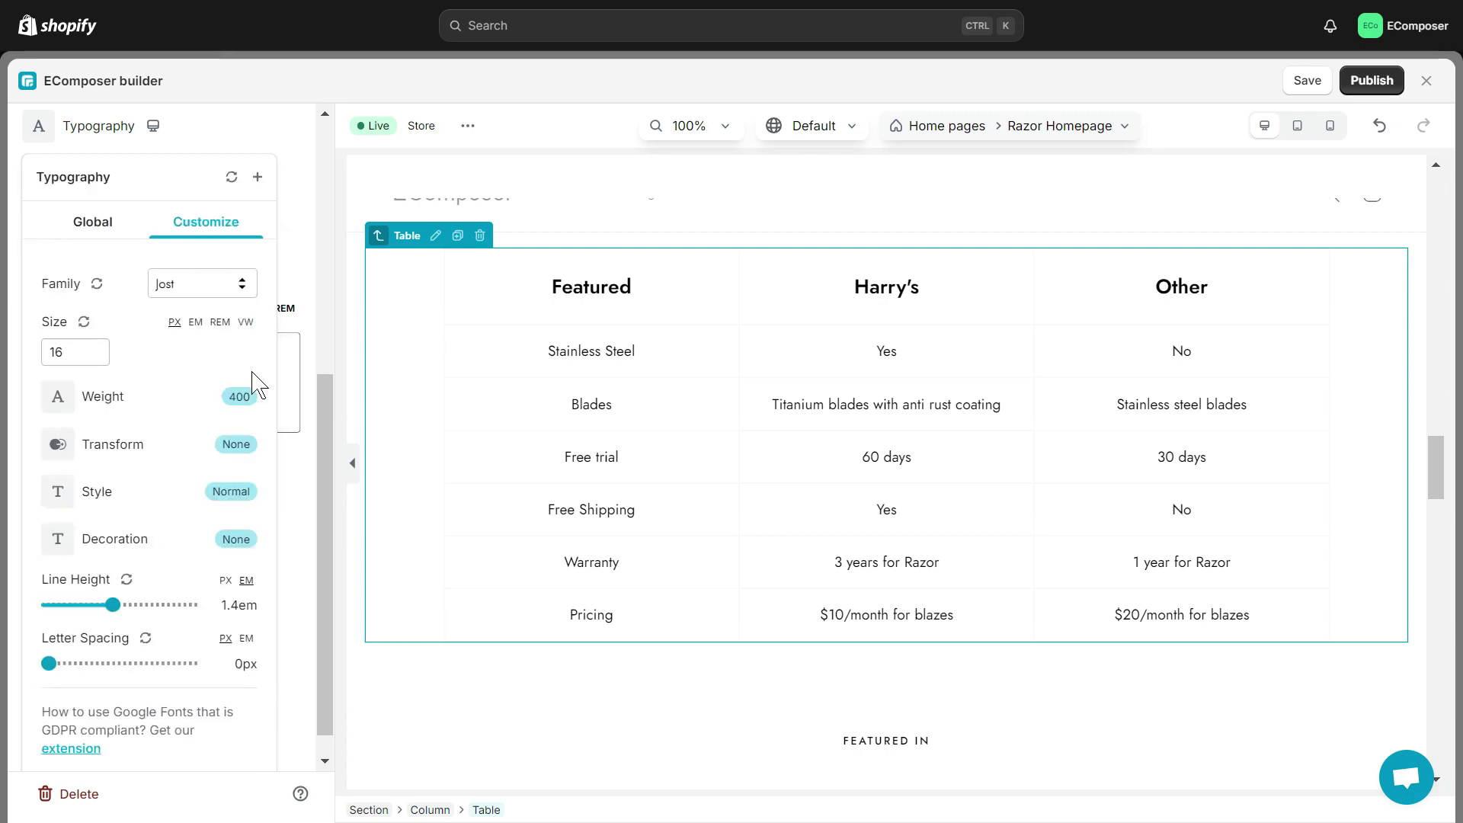
# Step: Try a 20 px font size for the table column text, set it to 18 px, and collapse the column settings
pyautogui.doubleClick(47, 350)
pyautogui.write('20')
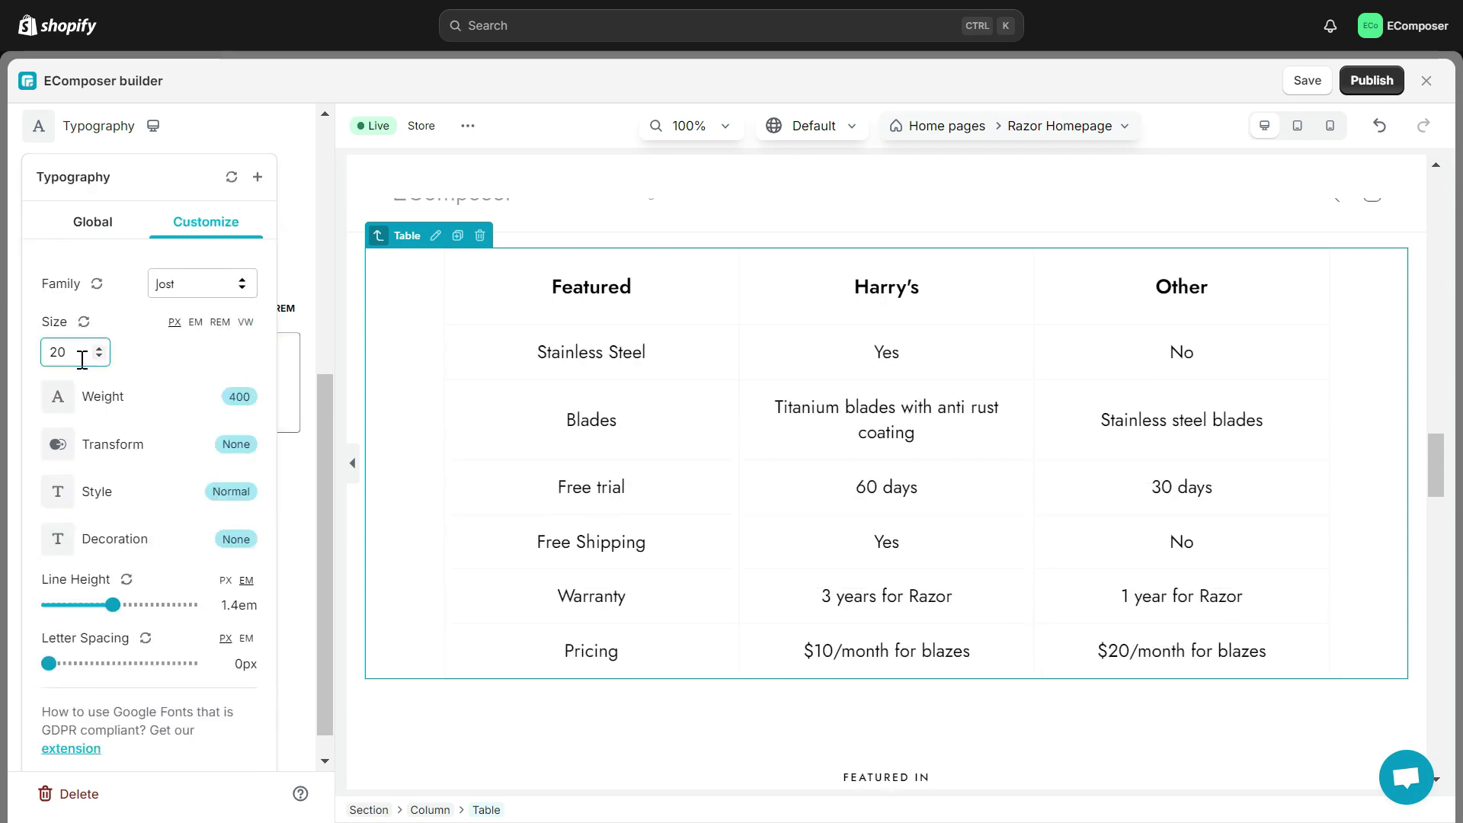
pyautogui.write('18')
pyautogui.click(293, 447)
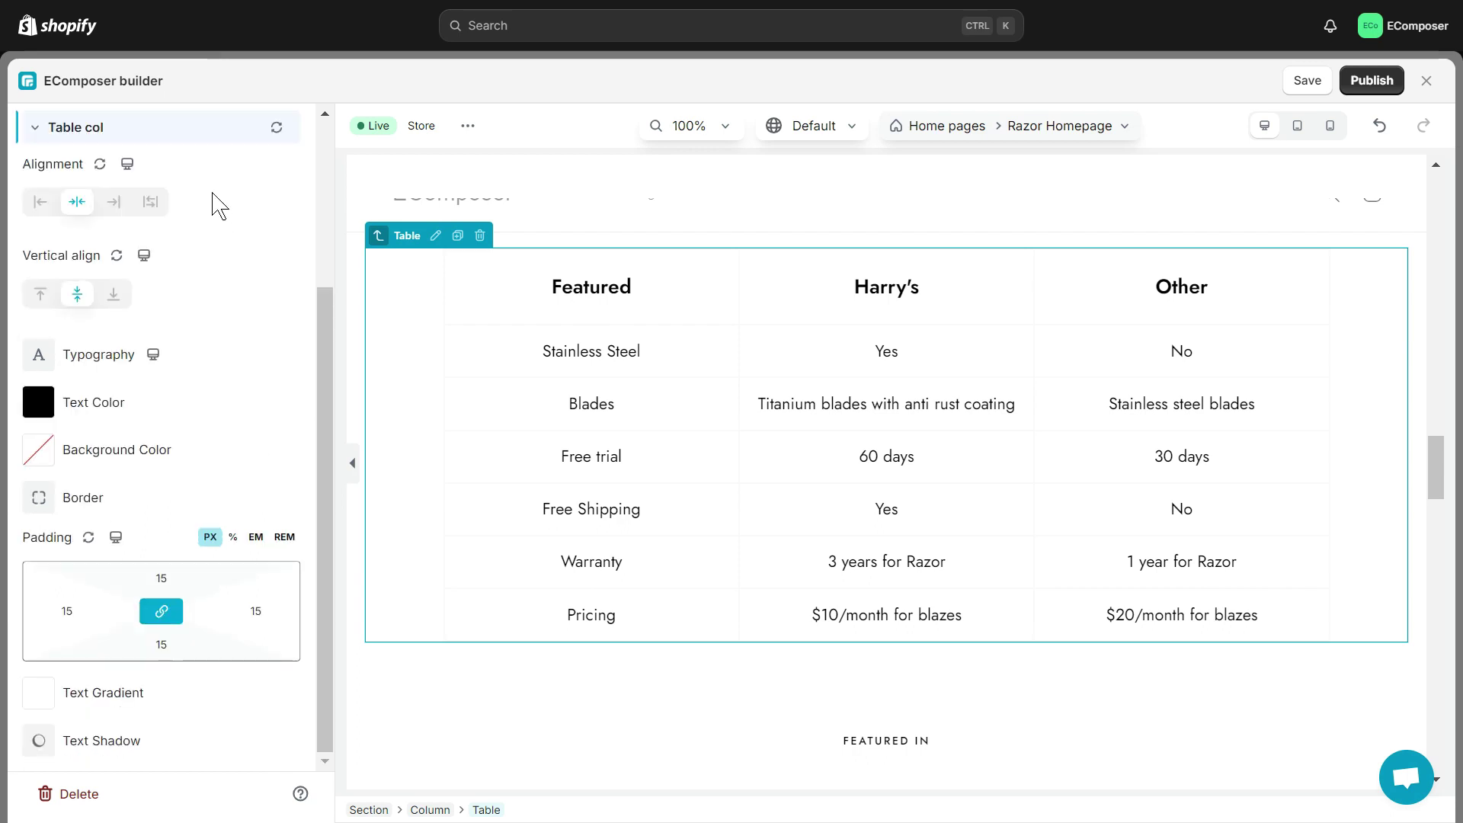
pyautogui.click(205, 135)
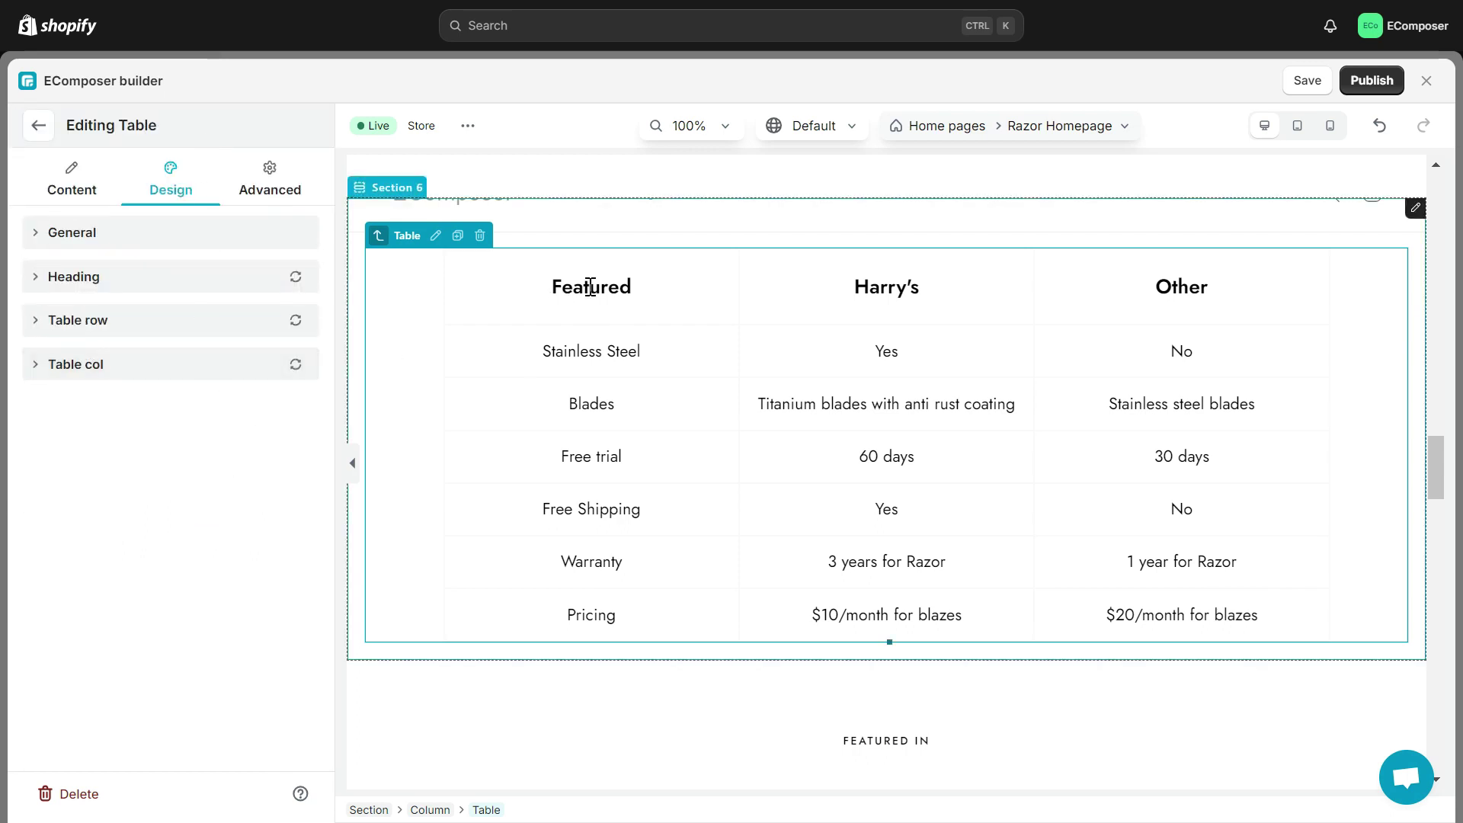
pyautogui.moveTo(632, 288); pyautogui.dragTo(559, 293)
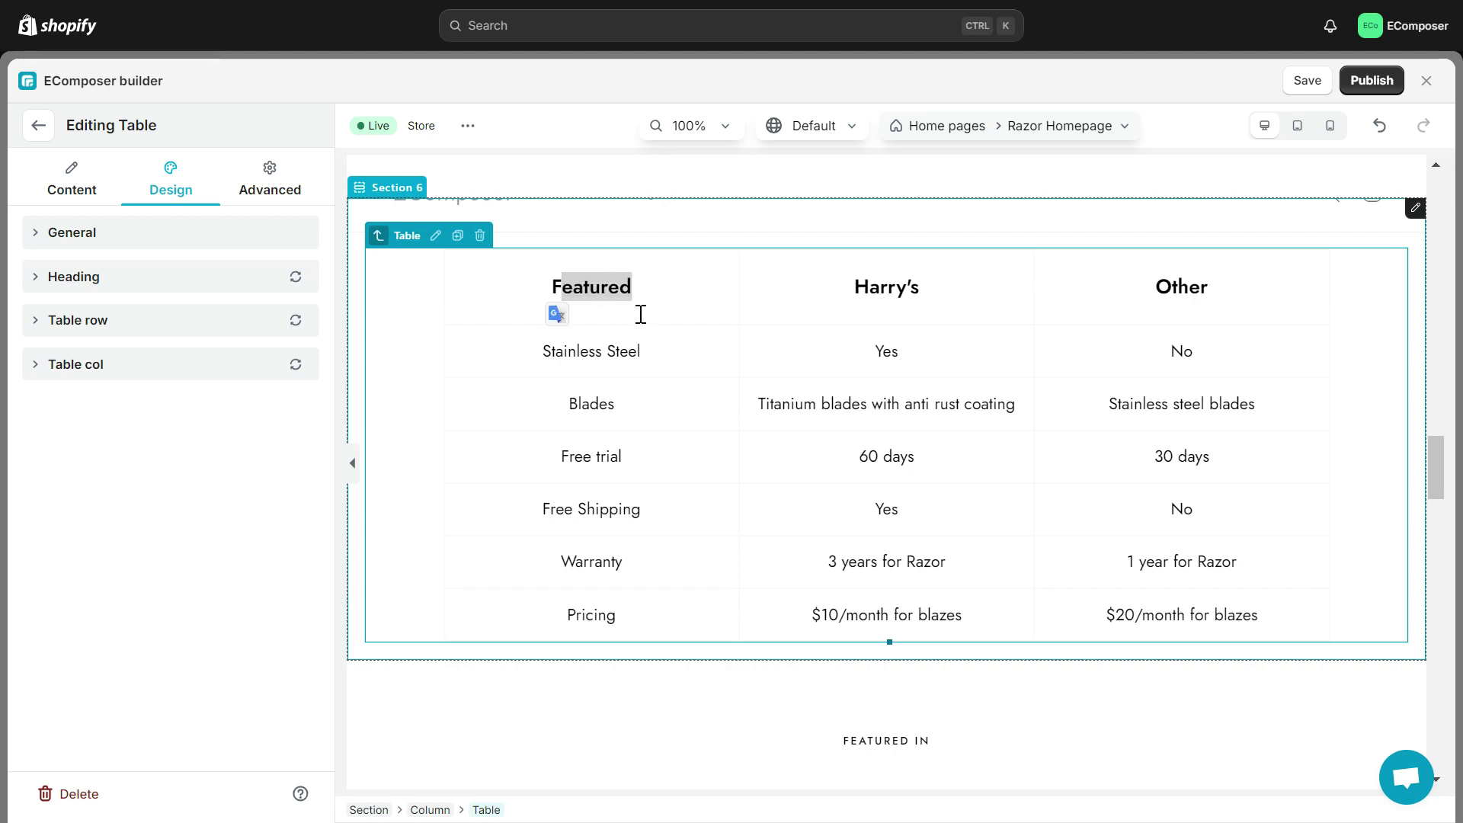
pyautogui.write('eatured')
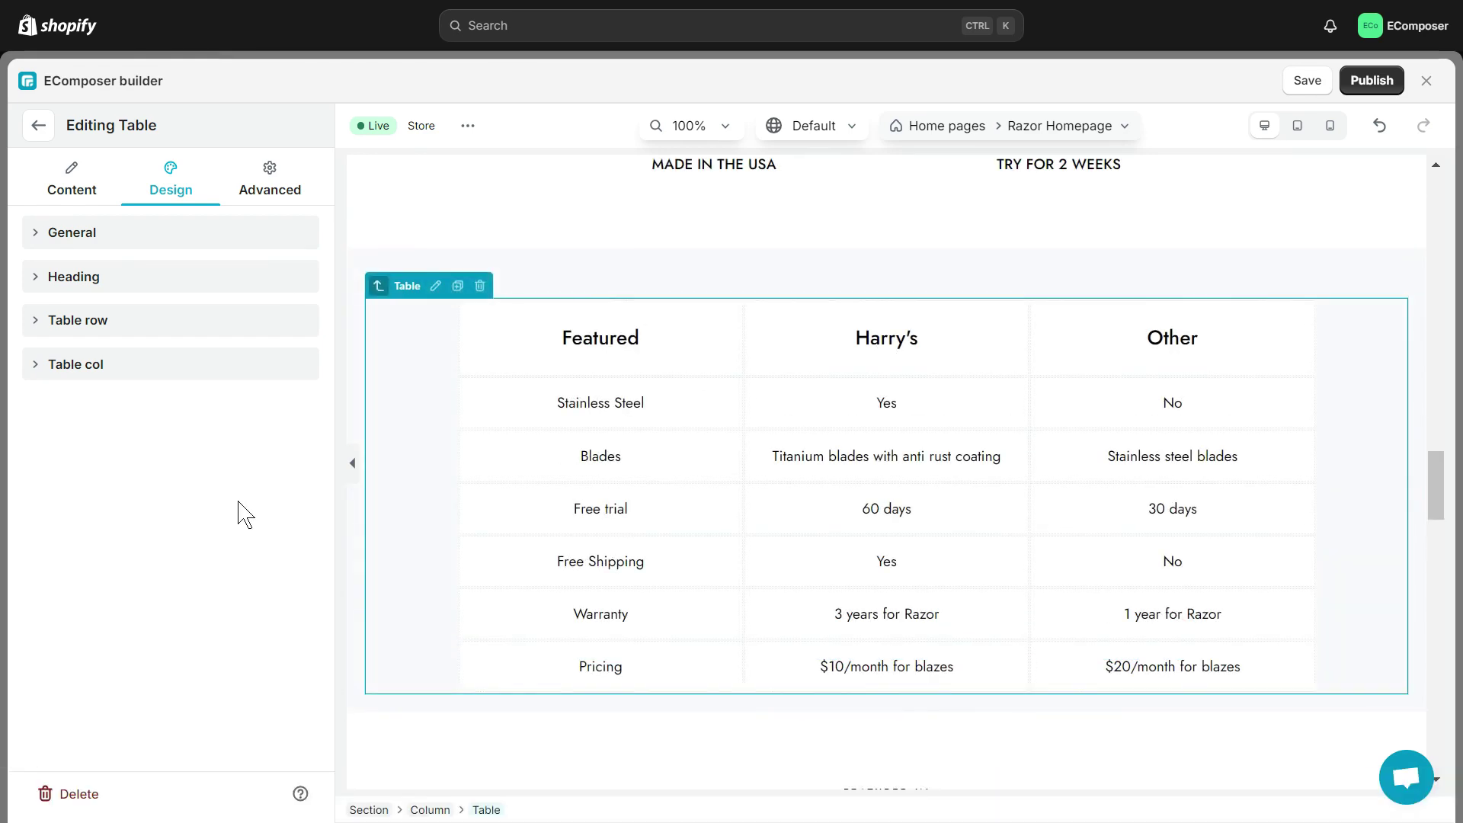
# Step: Add a Heading element above the comparison table with the text "Compare Sharp Vs. Others Razors."
pyautogui.click(34, 124)
pyautogui.moveTo(189, 283); pyautogui.dragTo(875, 289)
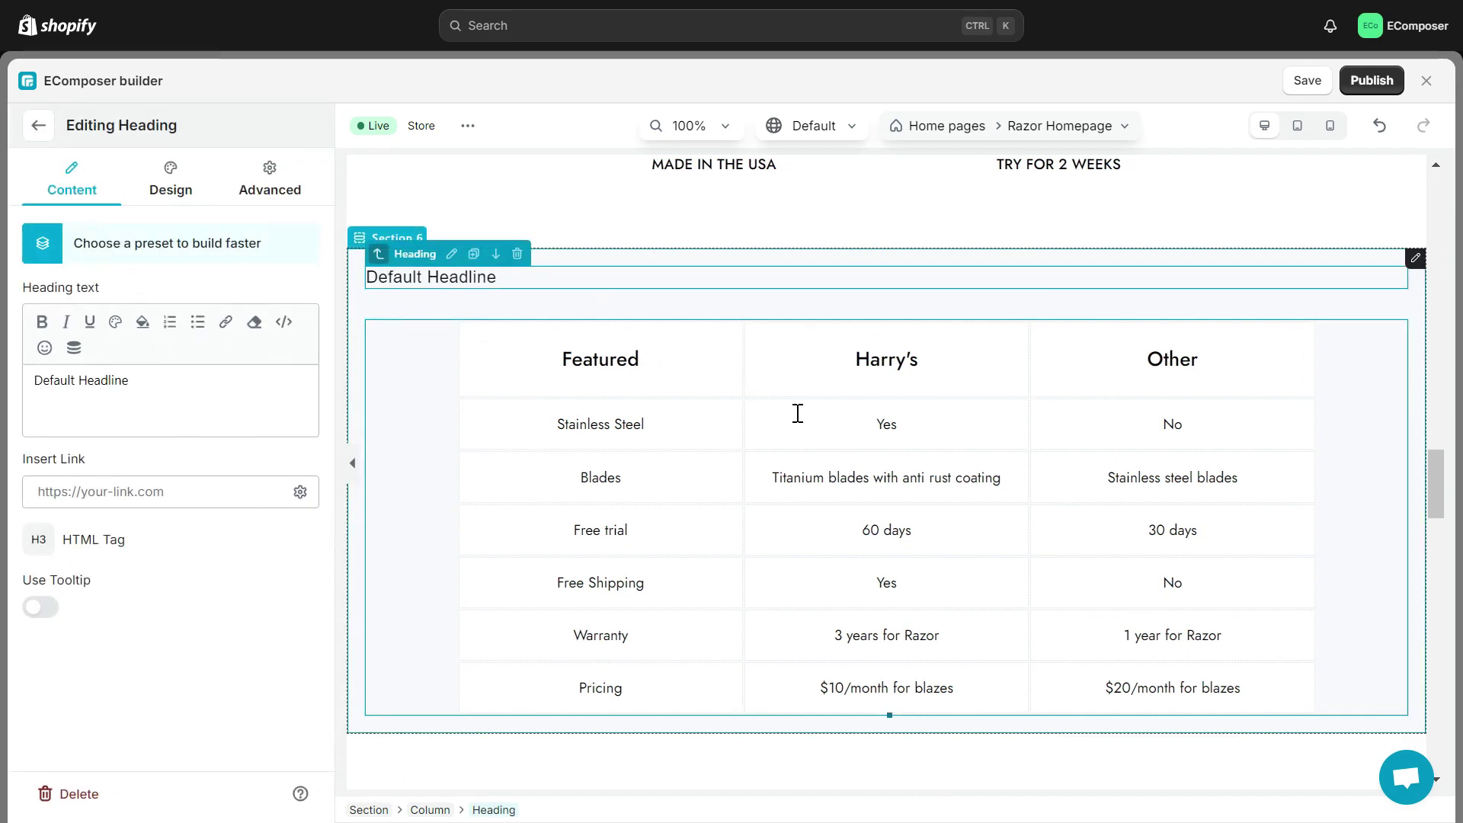
pyautogui.click(394, 276)
pyautogui.click(71, 178)
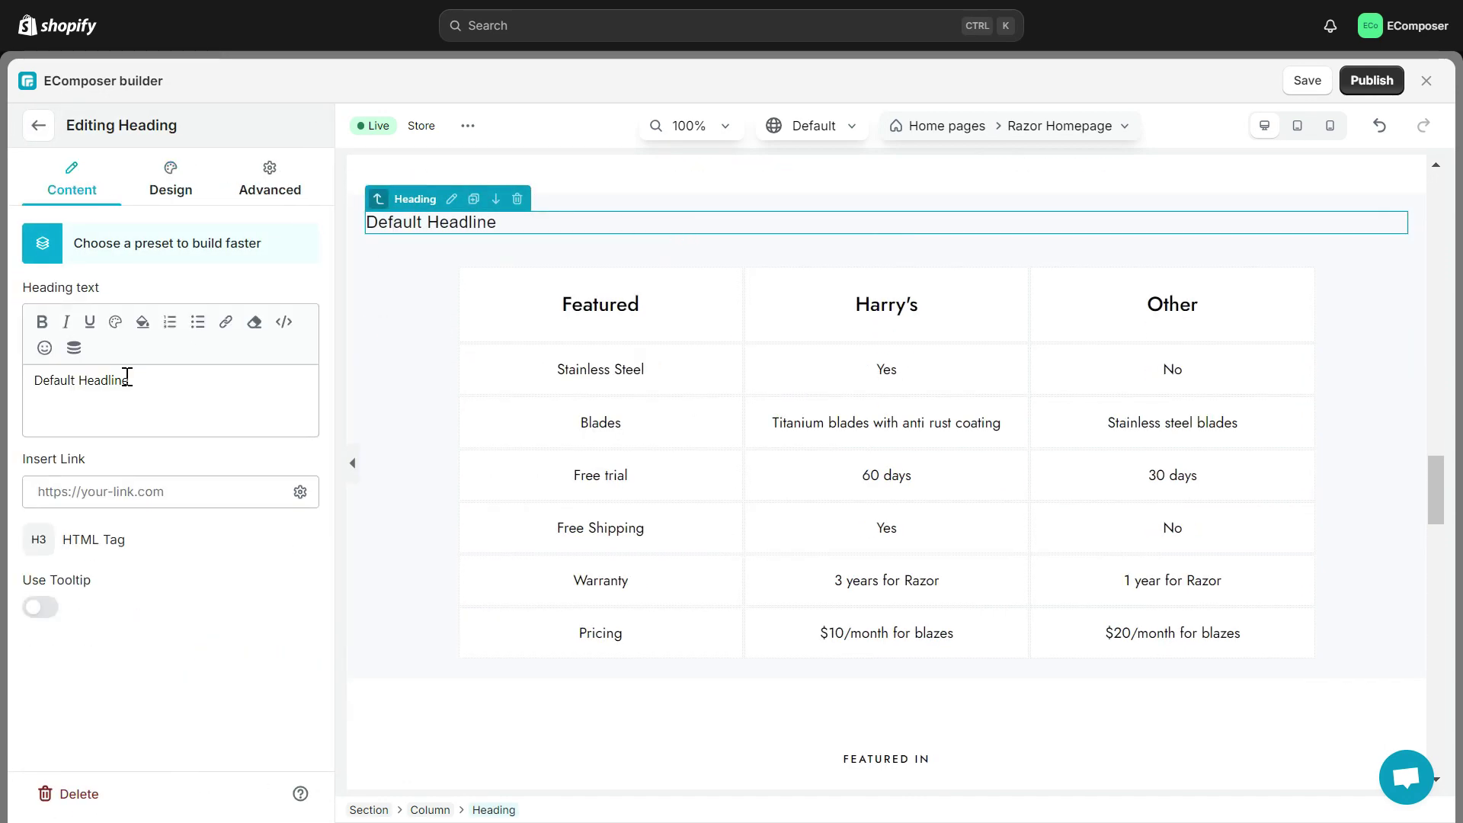
pyautogui.tripleClick(126, 378)
pyautogui.write('Compare Sharp Vs. Others Razors.')
# Step: Center the new headline above the table and set its font family to Jost from Google Fonts
pyautogui.click(156, 192)
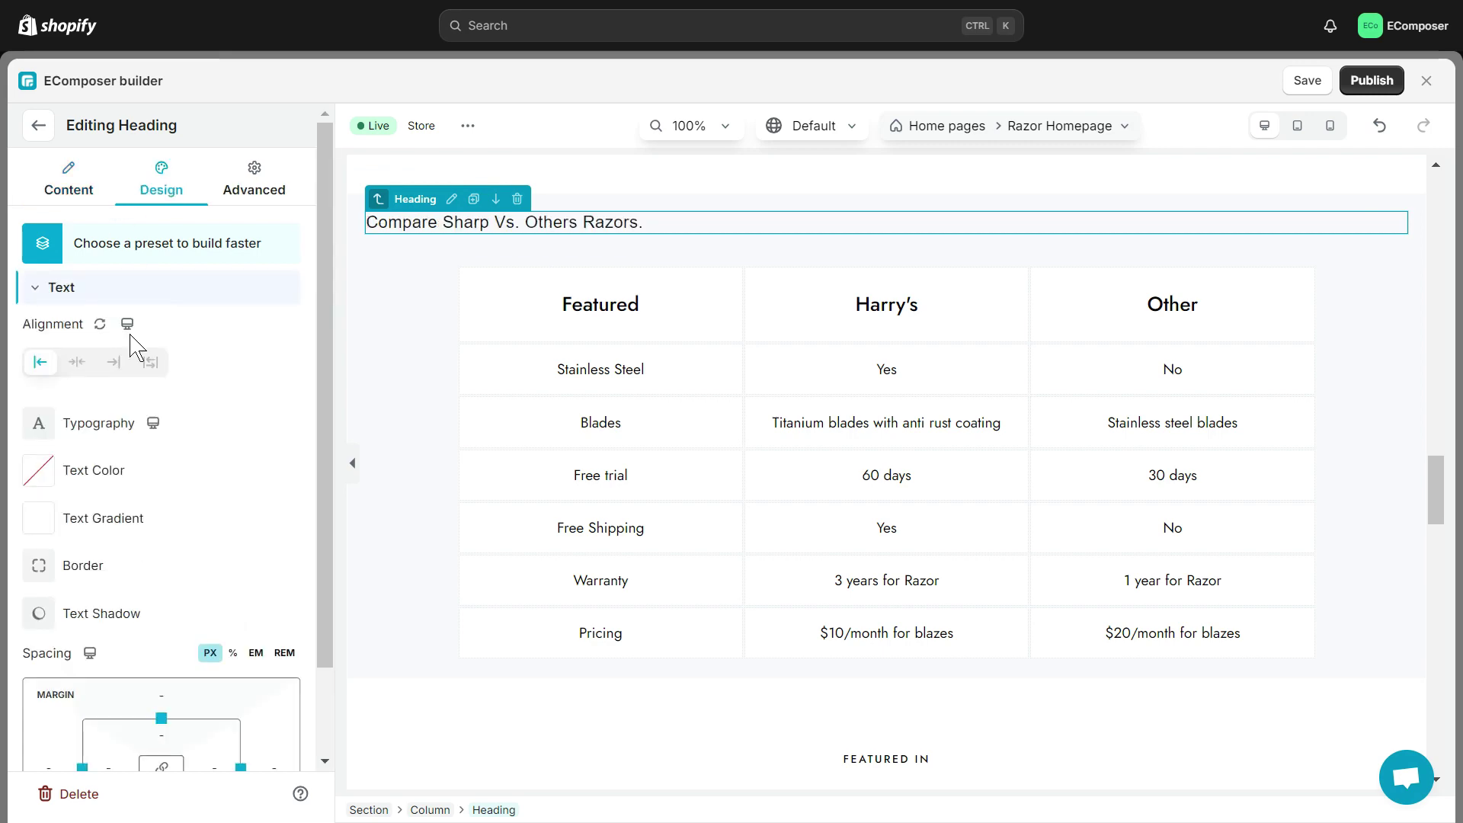
pyautogui.click(77, 362)
pyautogui.click(99, 423)
pyautogui.click(207, 521)
pyautogui.click(190, 575)
pyautogui.click(200, 519)
pyautogui.click(174, 562)
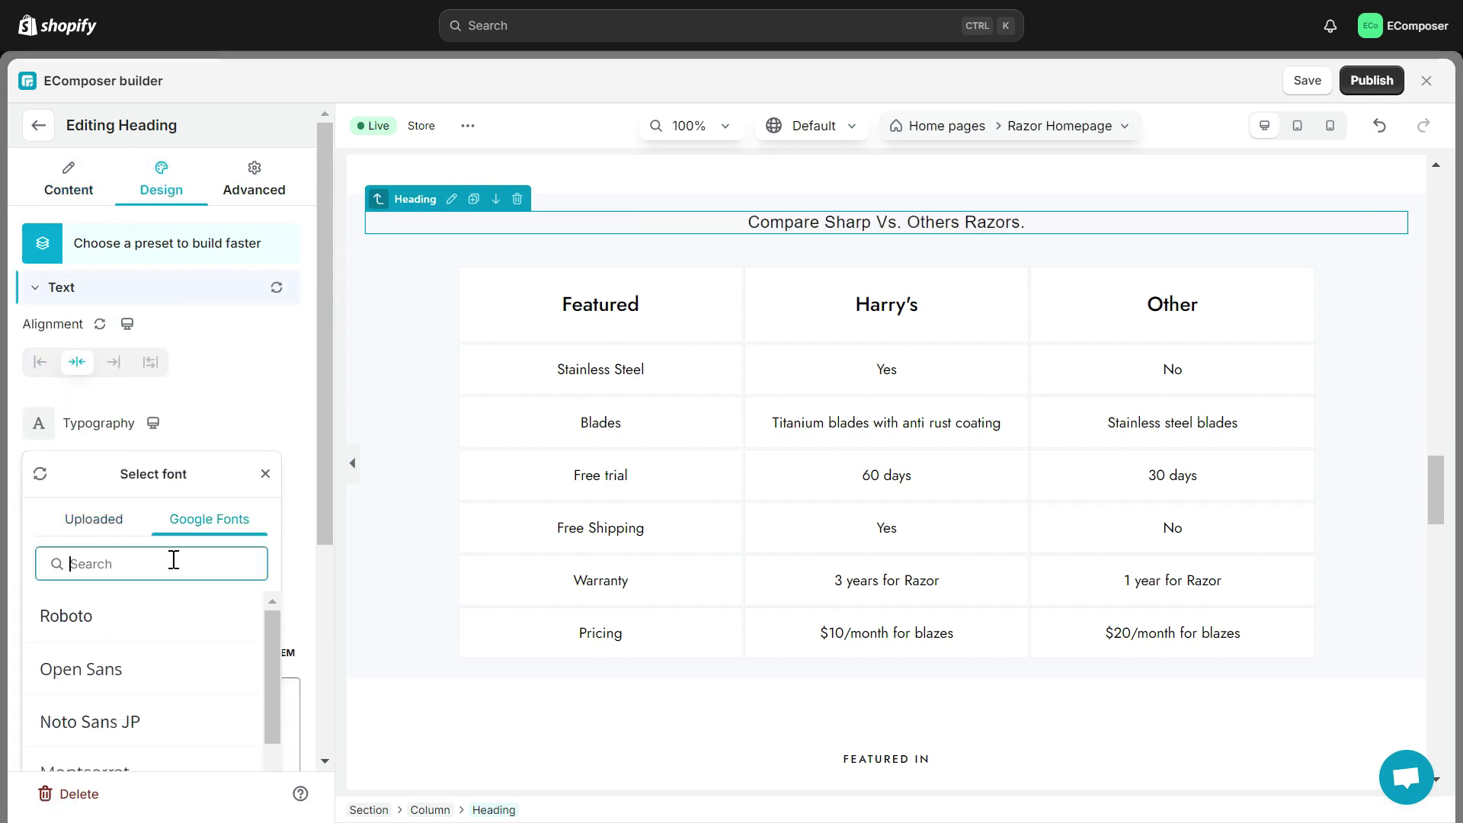
pyautogui.click(231, 616)
# Step: Set the headline's font size to 45 px and collapse its text settings
pyautogui.click(84, 646)
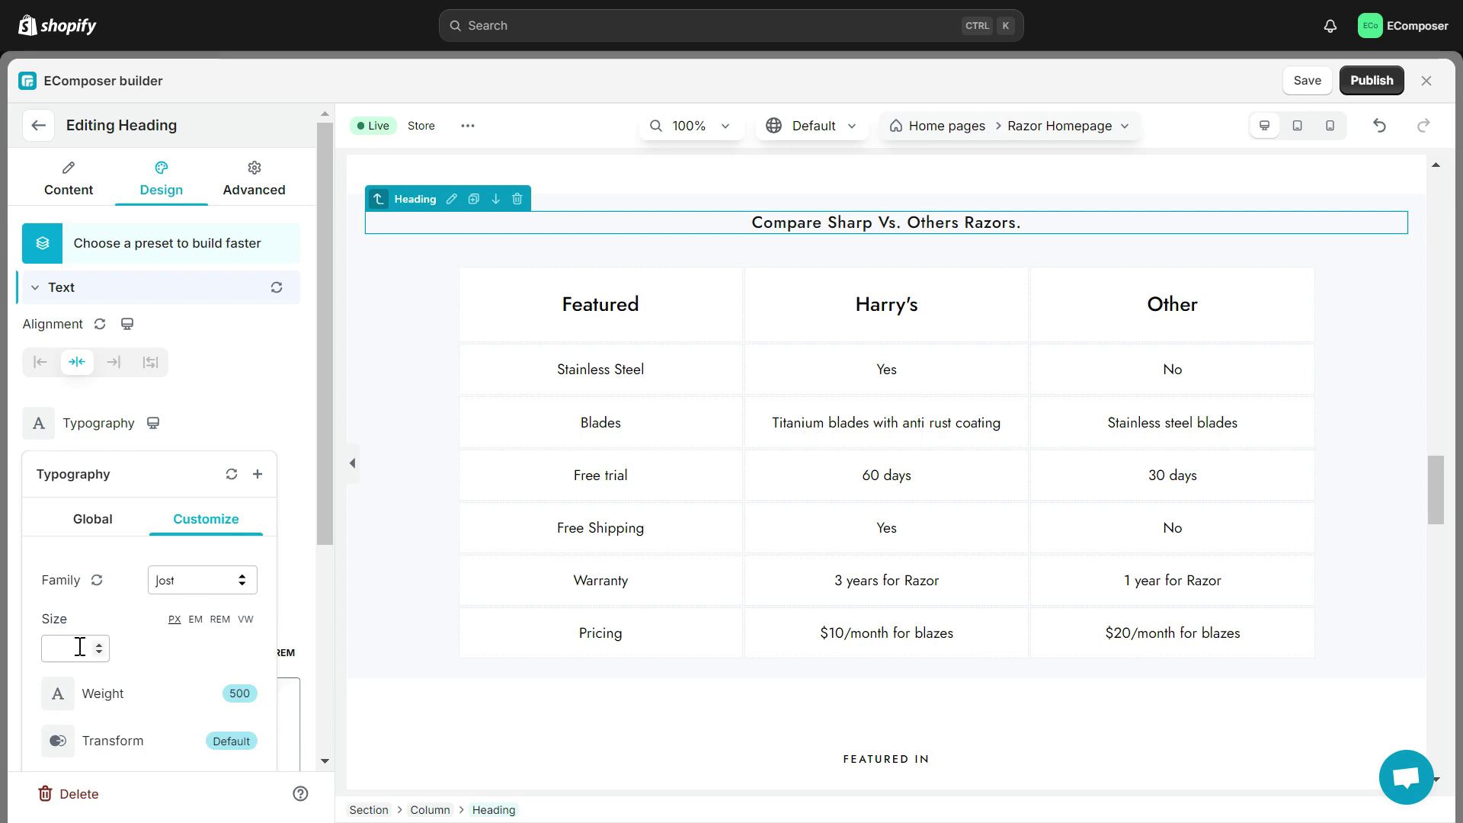
pyautogui.write('45')
pyautogui.click(243, 320)
pyautogui.click(240, 290)
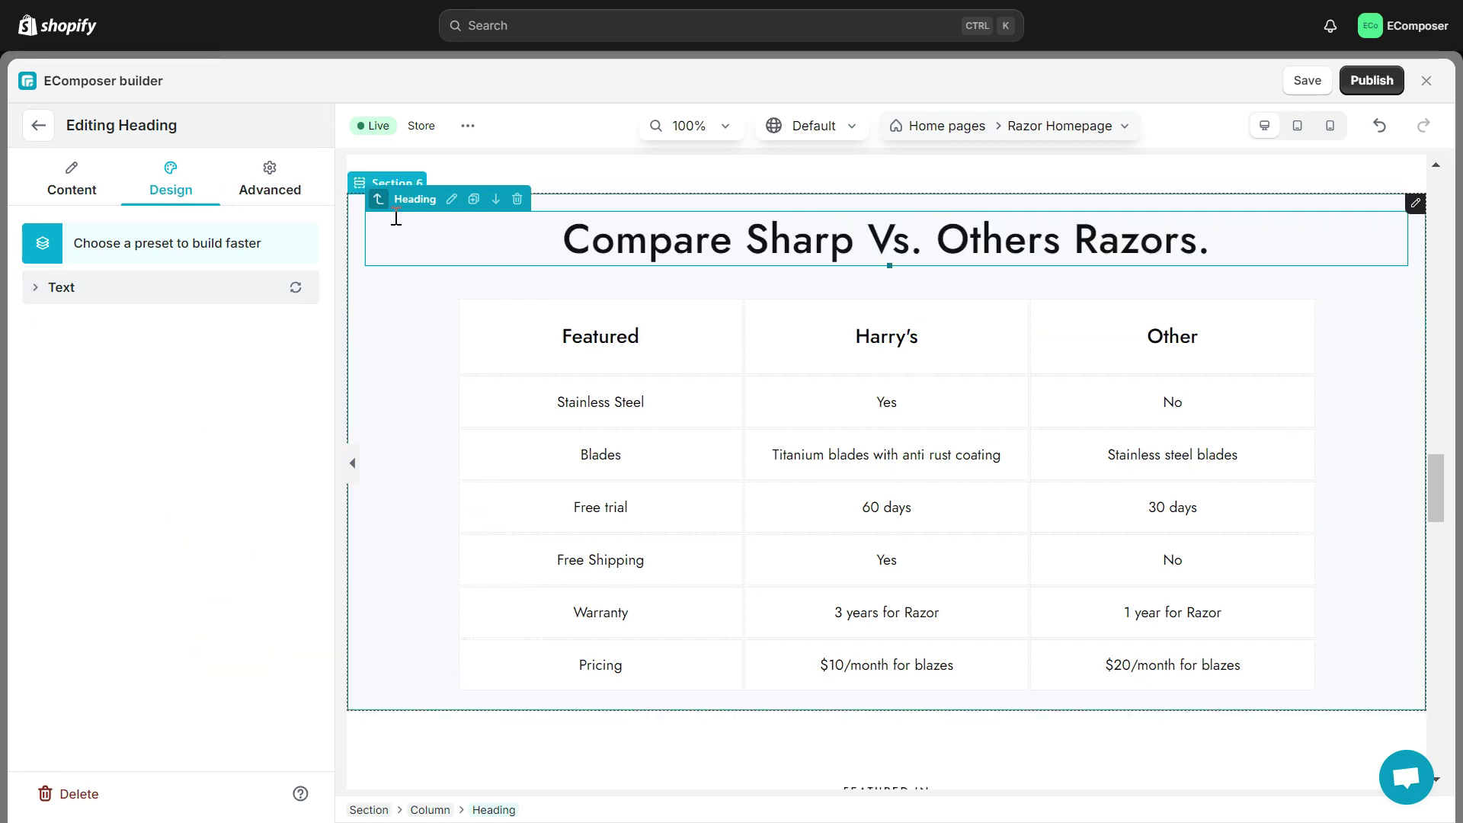
# Step: Open the background design settings of the section that holds the headline and comparison table
pyautogui.click(387, 184)
pyautogui.click(107, 232)
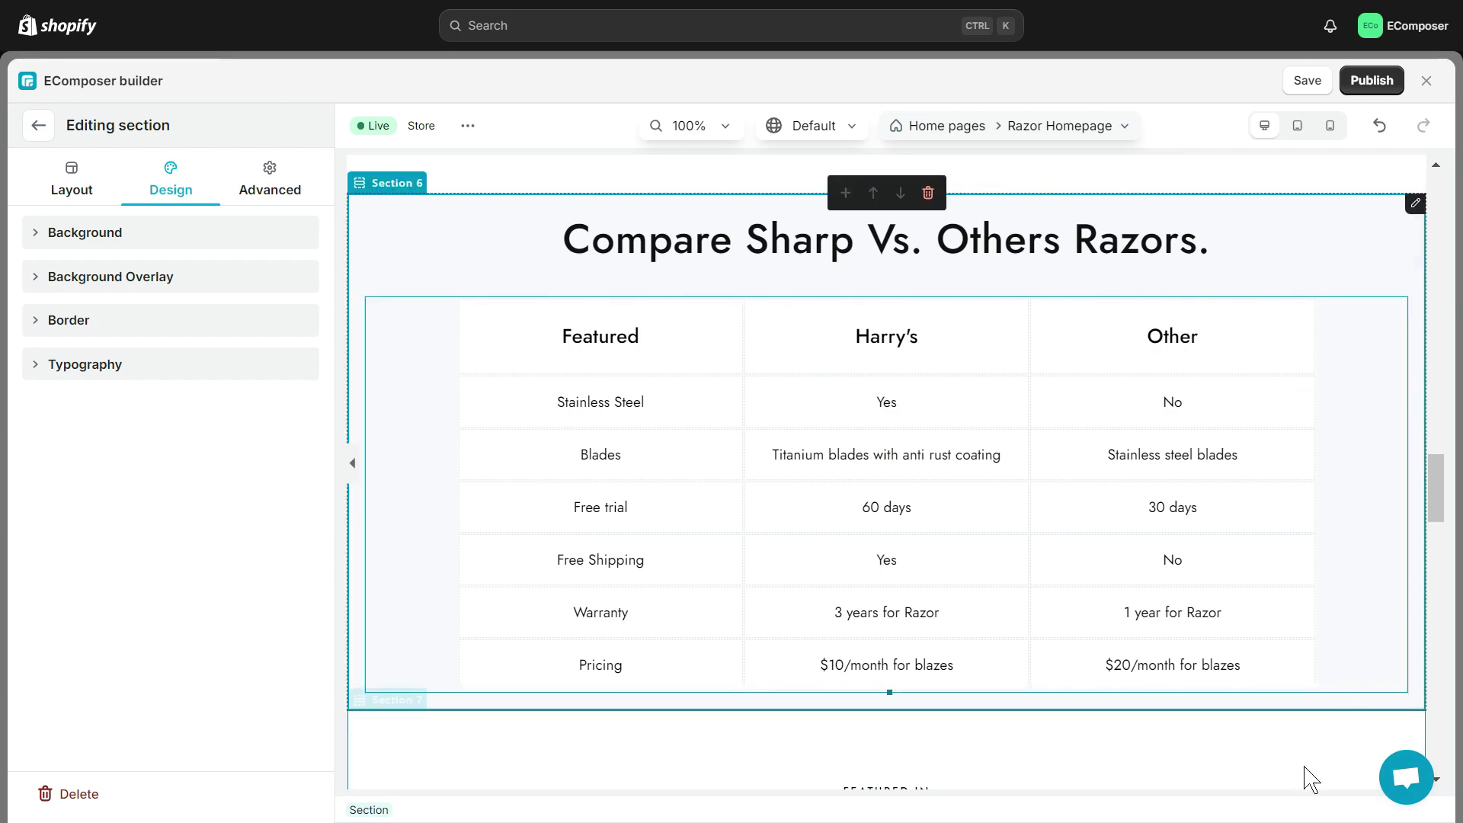
# Step: Save and publish the Razor Homepage template with its current general settings
pyautogui.click(1373, 80)
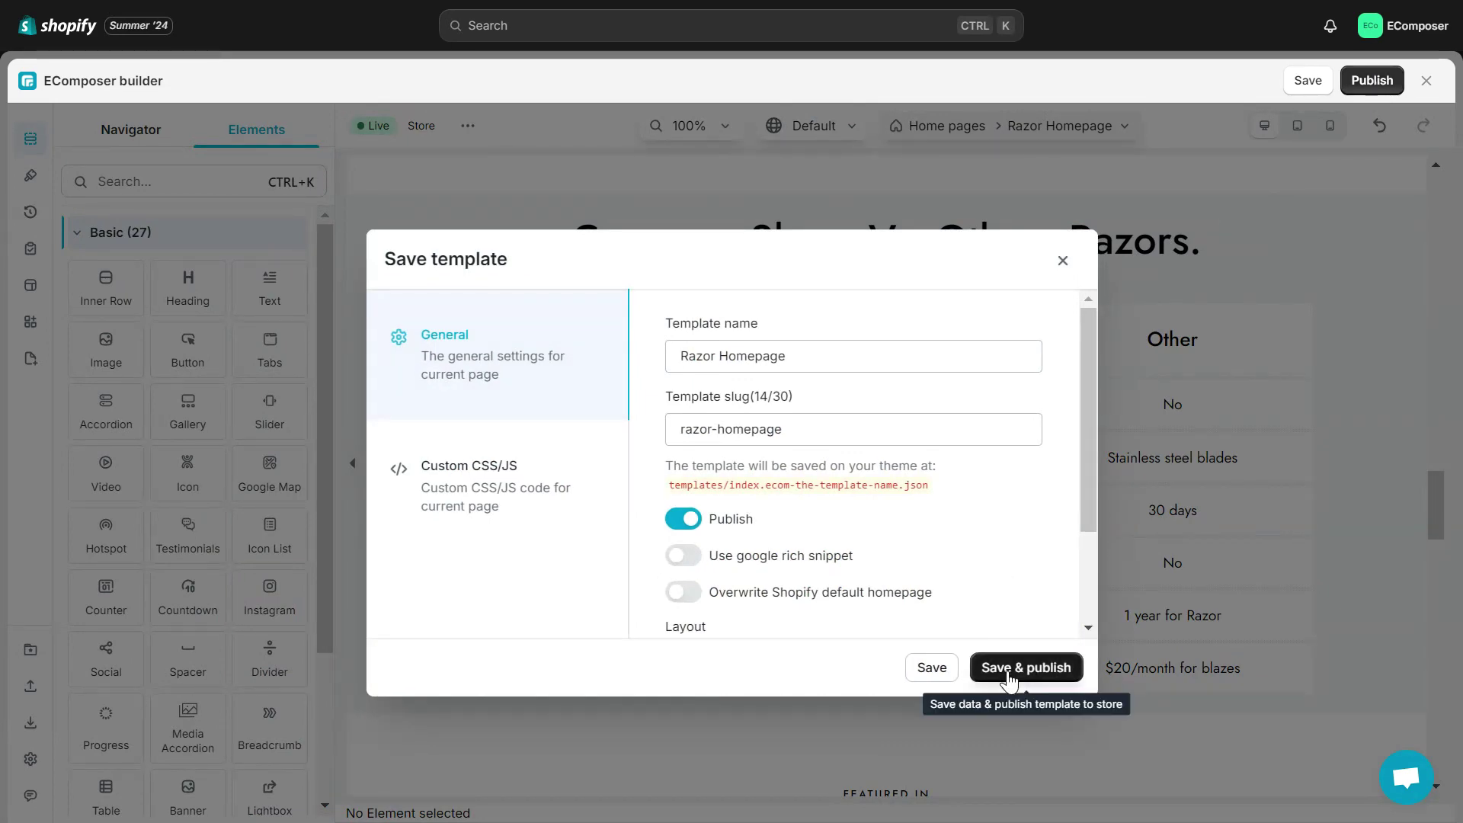
pyautogui.click(1007, 669)
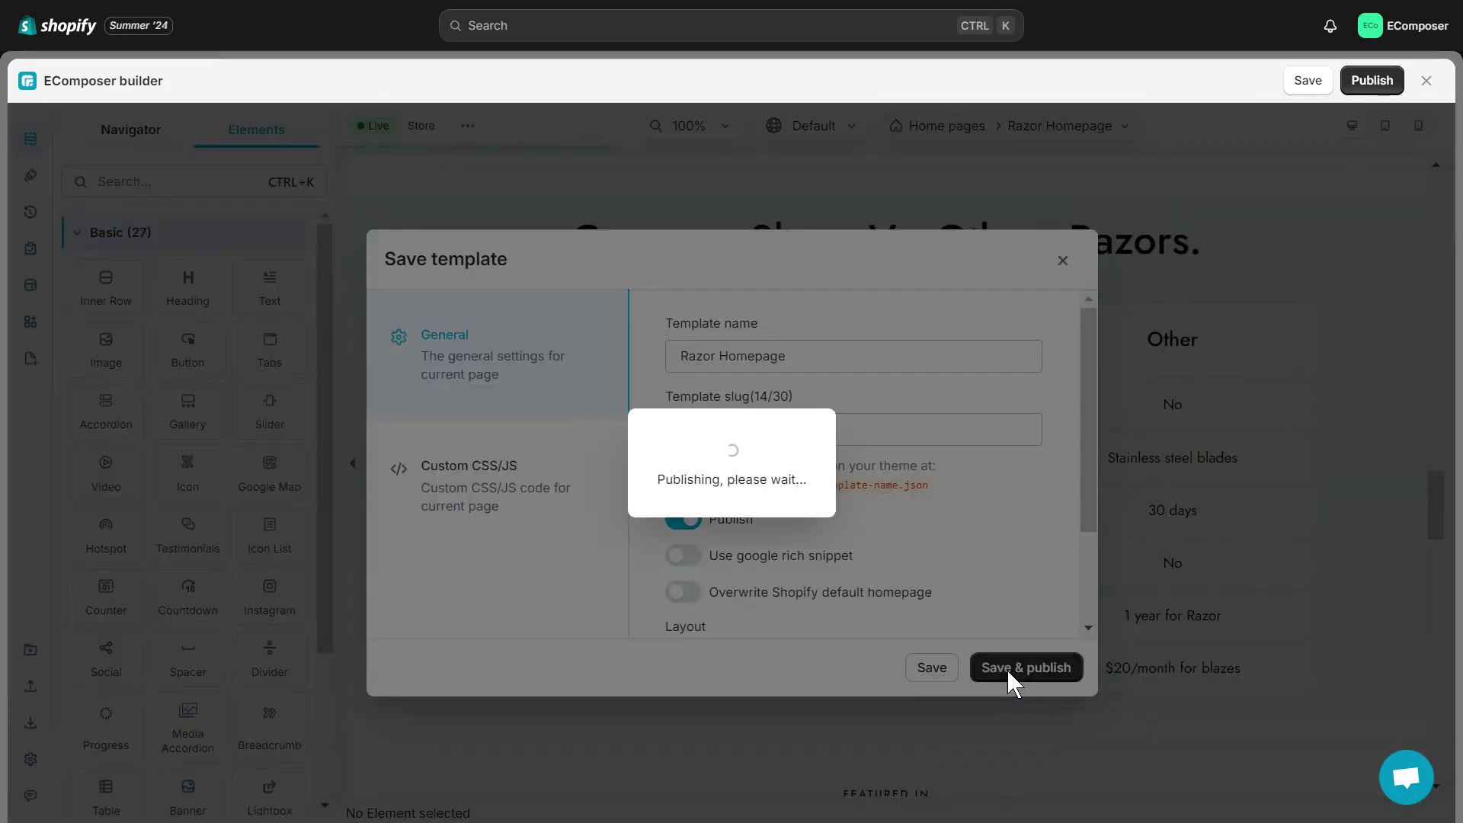